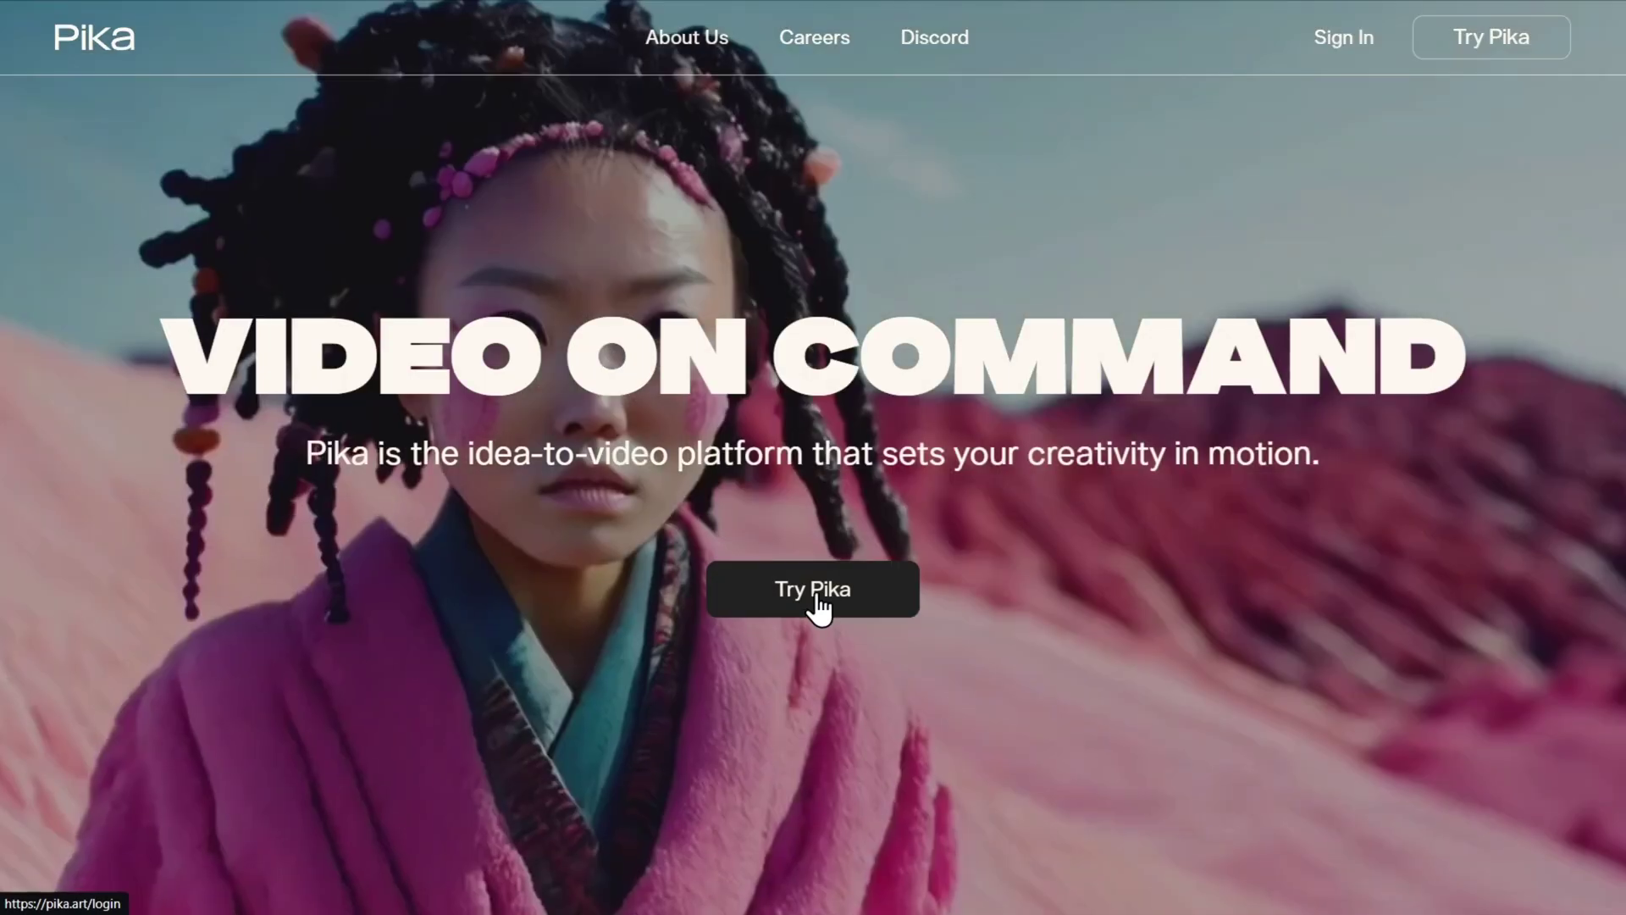
# - Sign in to Pika with Google from the homepage to reach the Explore feed
pyautogui.click(816, 603)
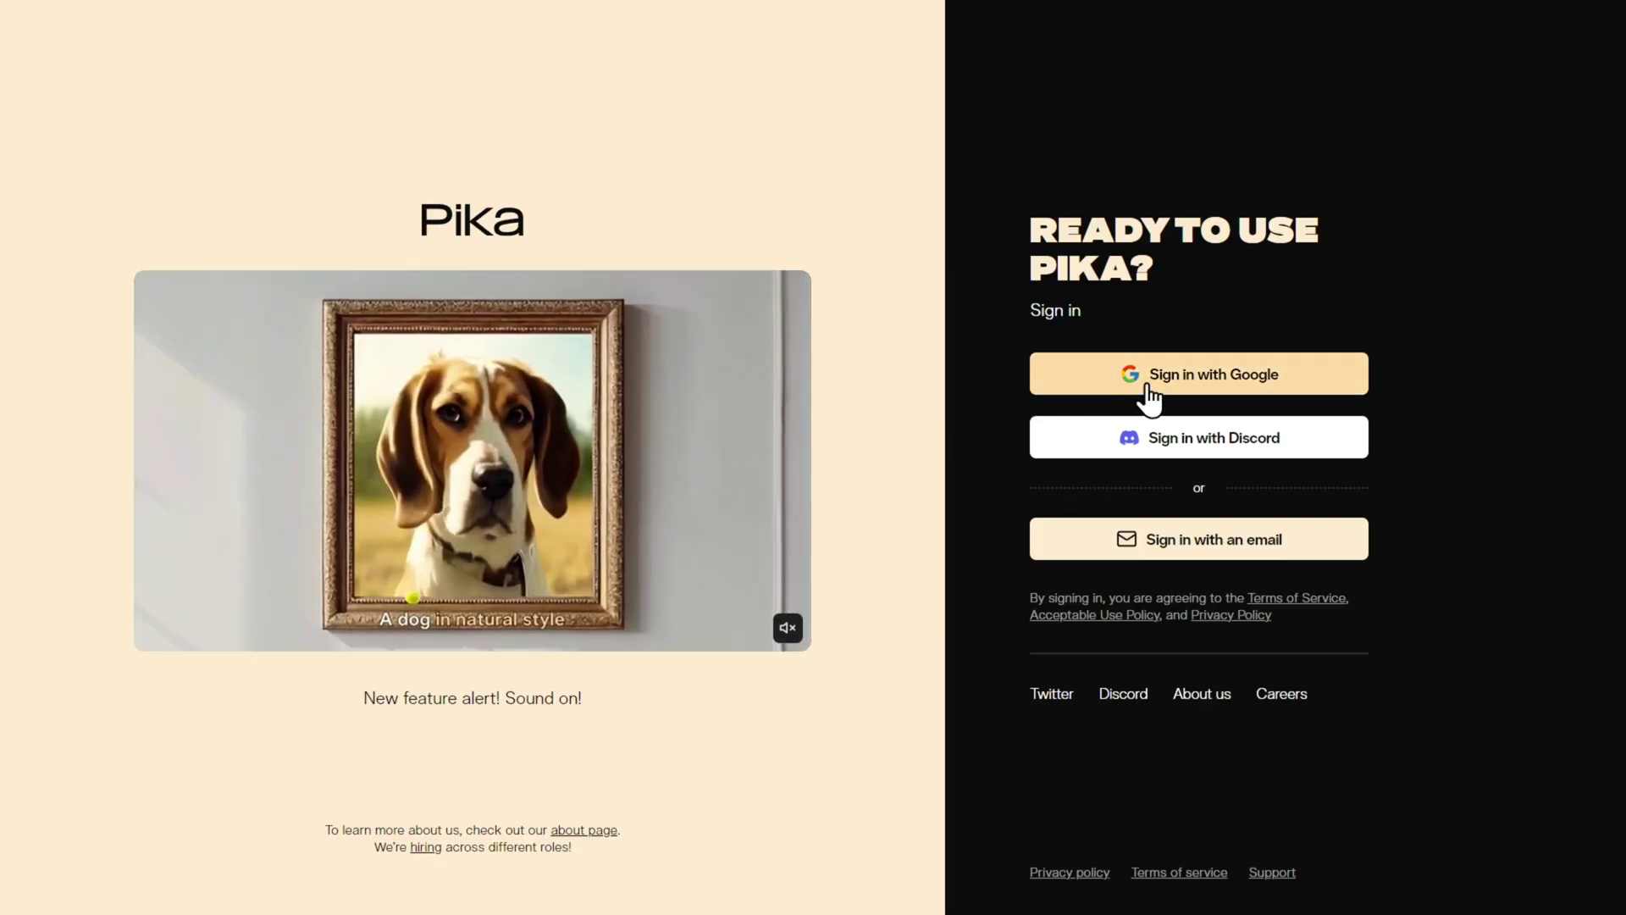
pyautogui.click(1198, 441)
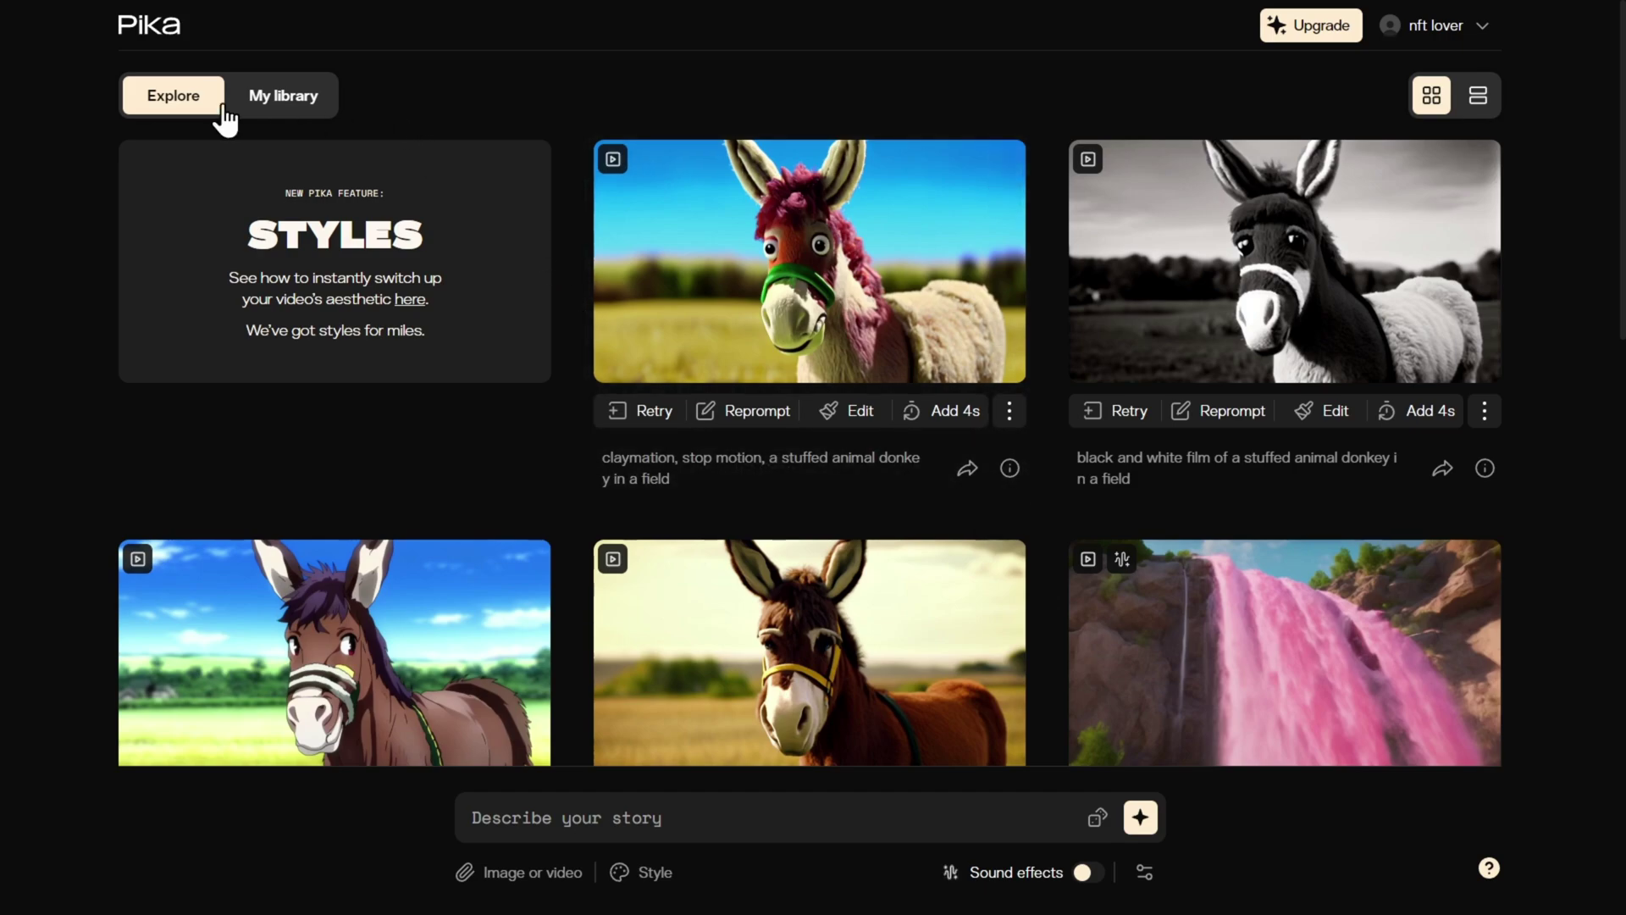
pyautogui.scroll(-3, 948, 287)
pyautogui.scroll(-8, 915, 430)
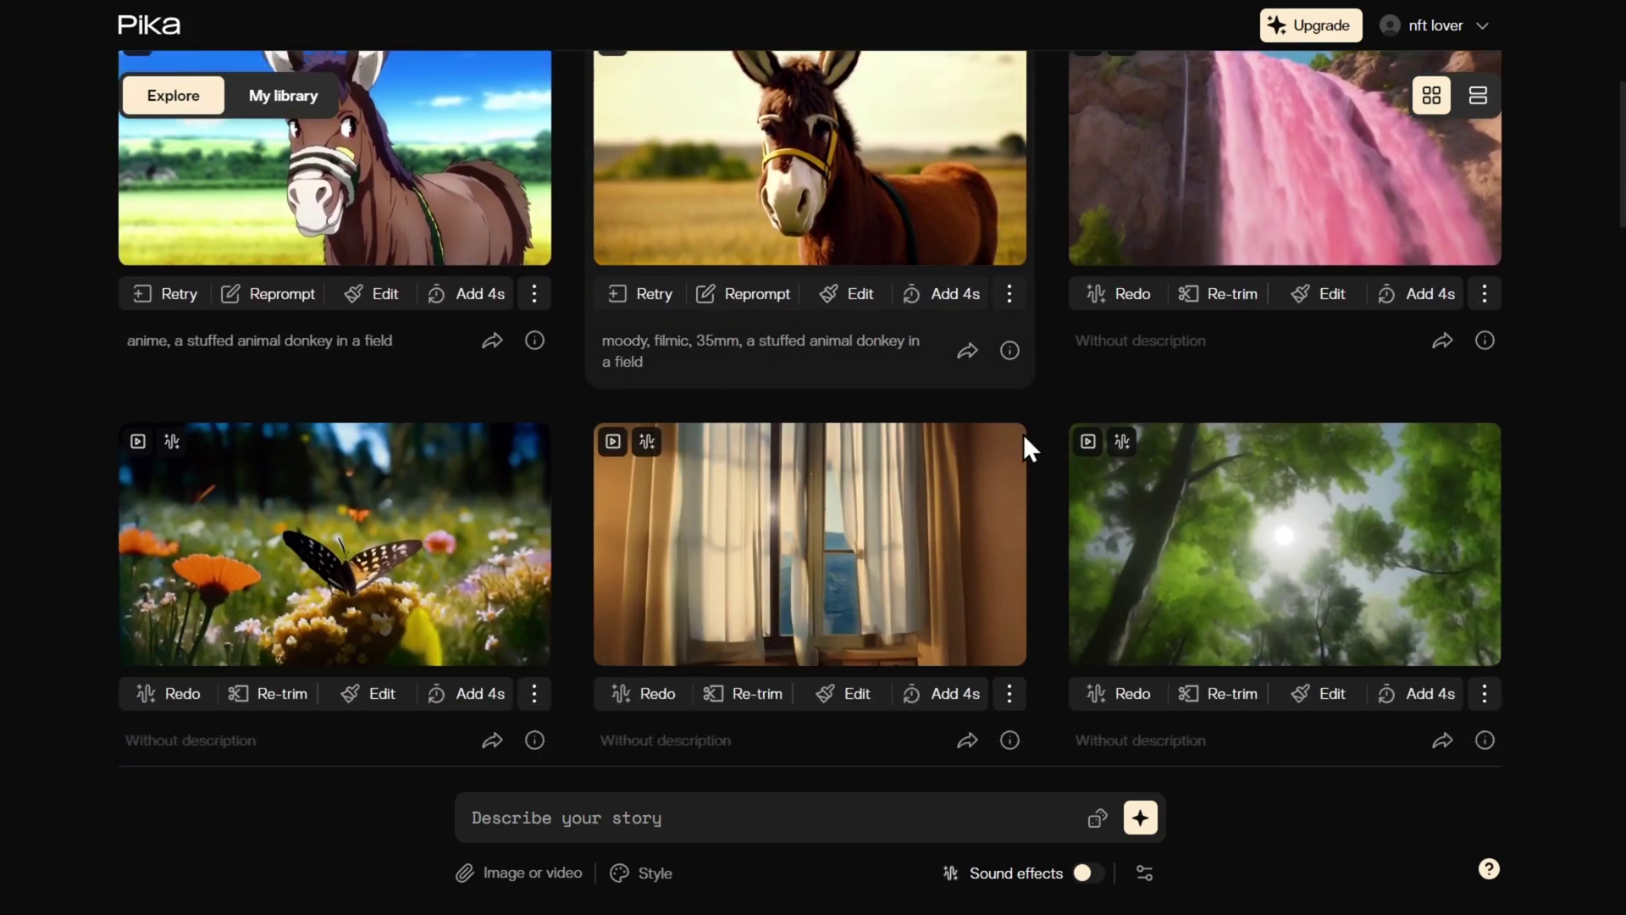
pyautogui.scroll(-4, 967, 449)
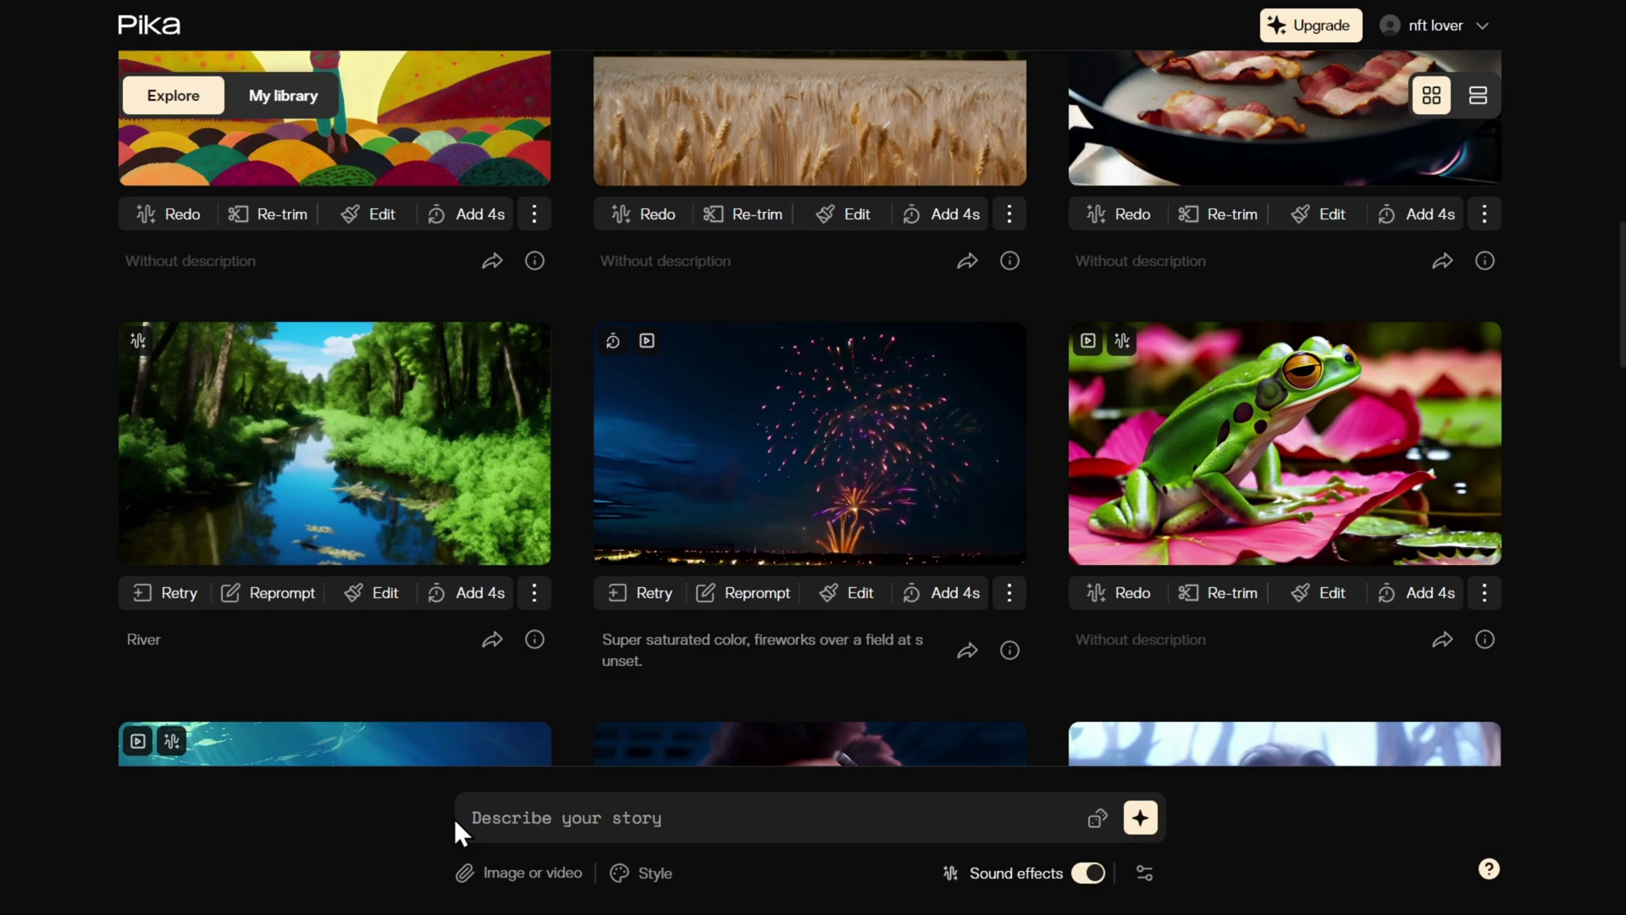
# - Enter the vibrant samurai-warrior sword prompt, apply the Anime style, and turn on sound effects
pyautogui.write('create a samurai warrior holding his sw')
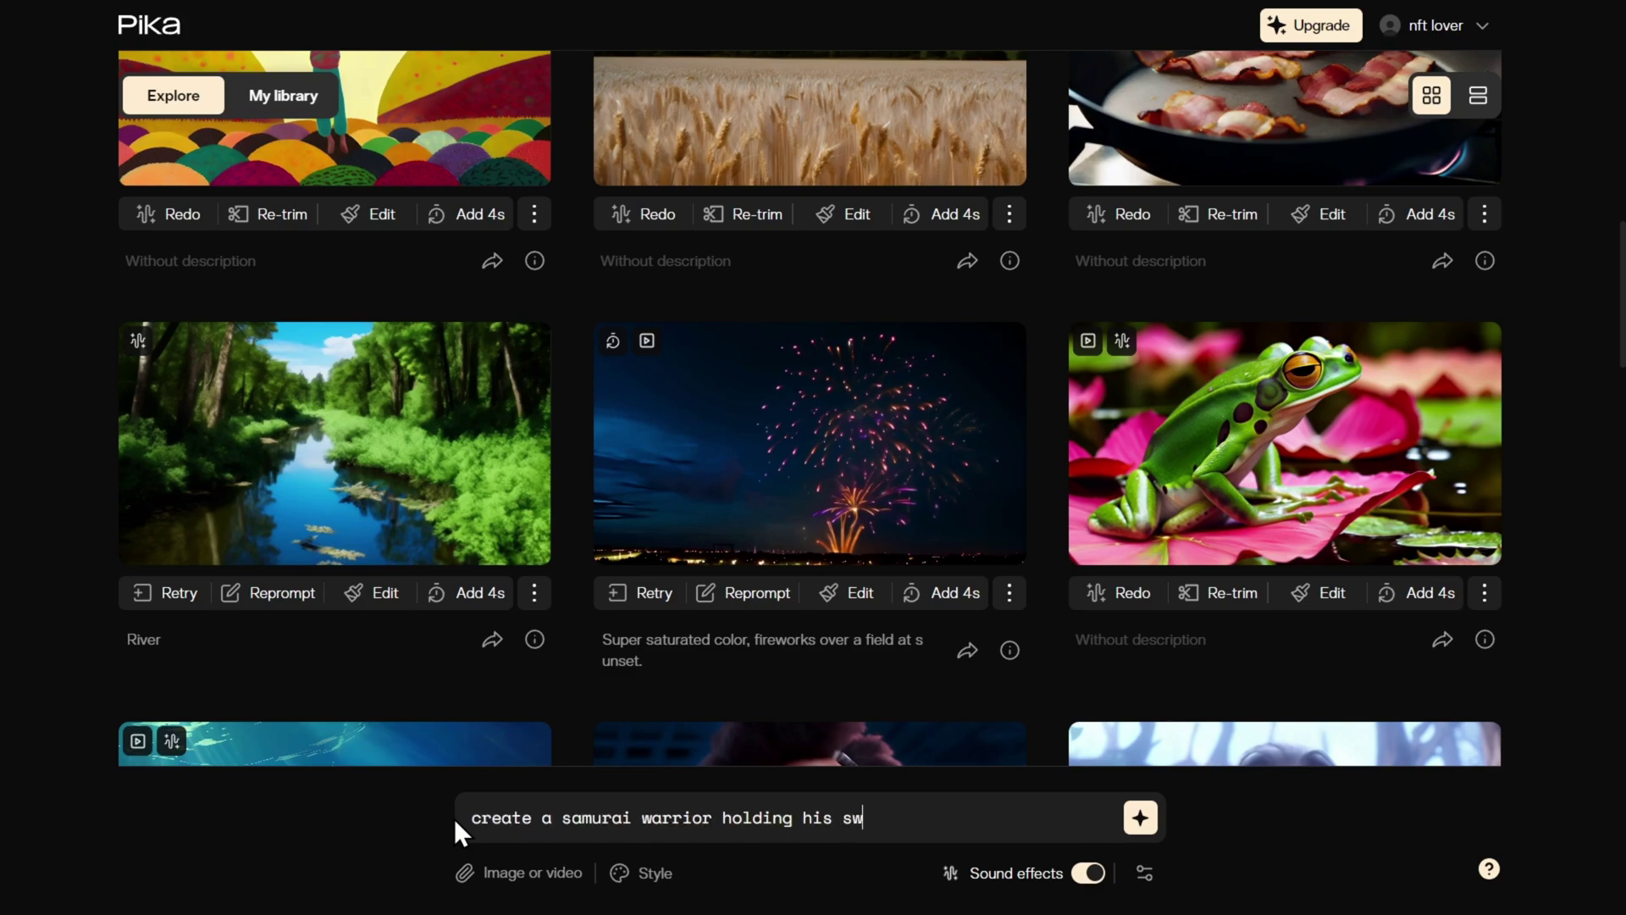
pyautogui.write('ord and slightly moves it up and d')
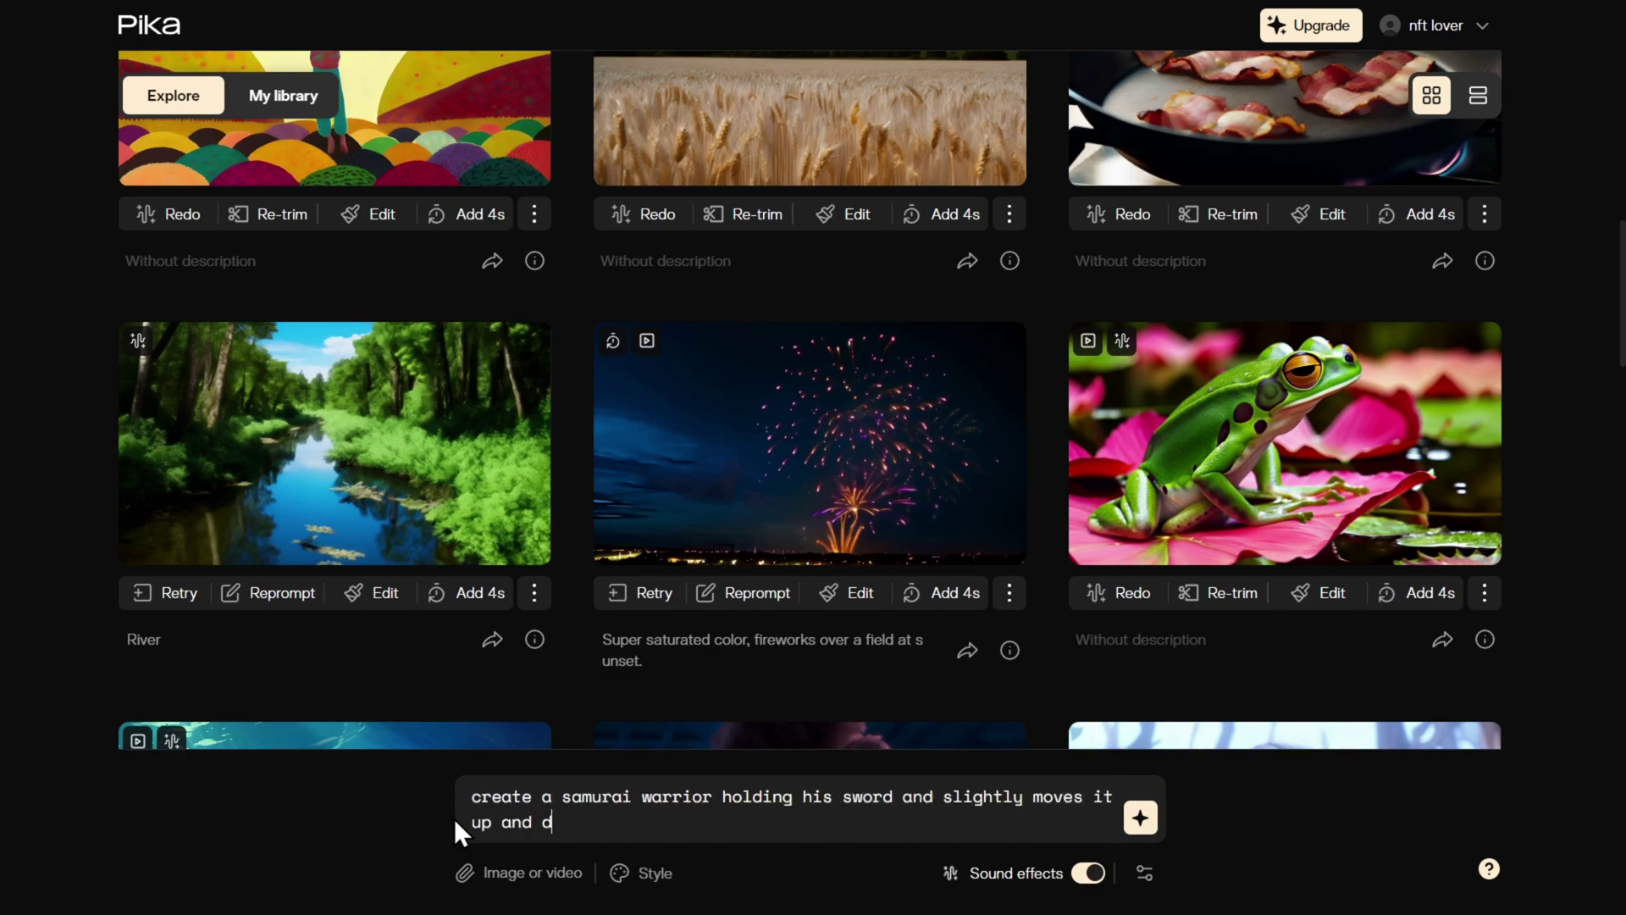
pyautogui.write('own, vibrant beautiful colors')
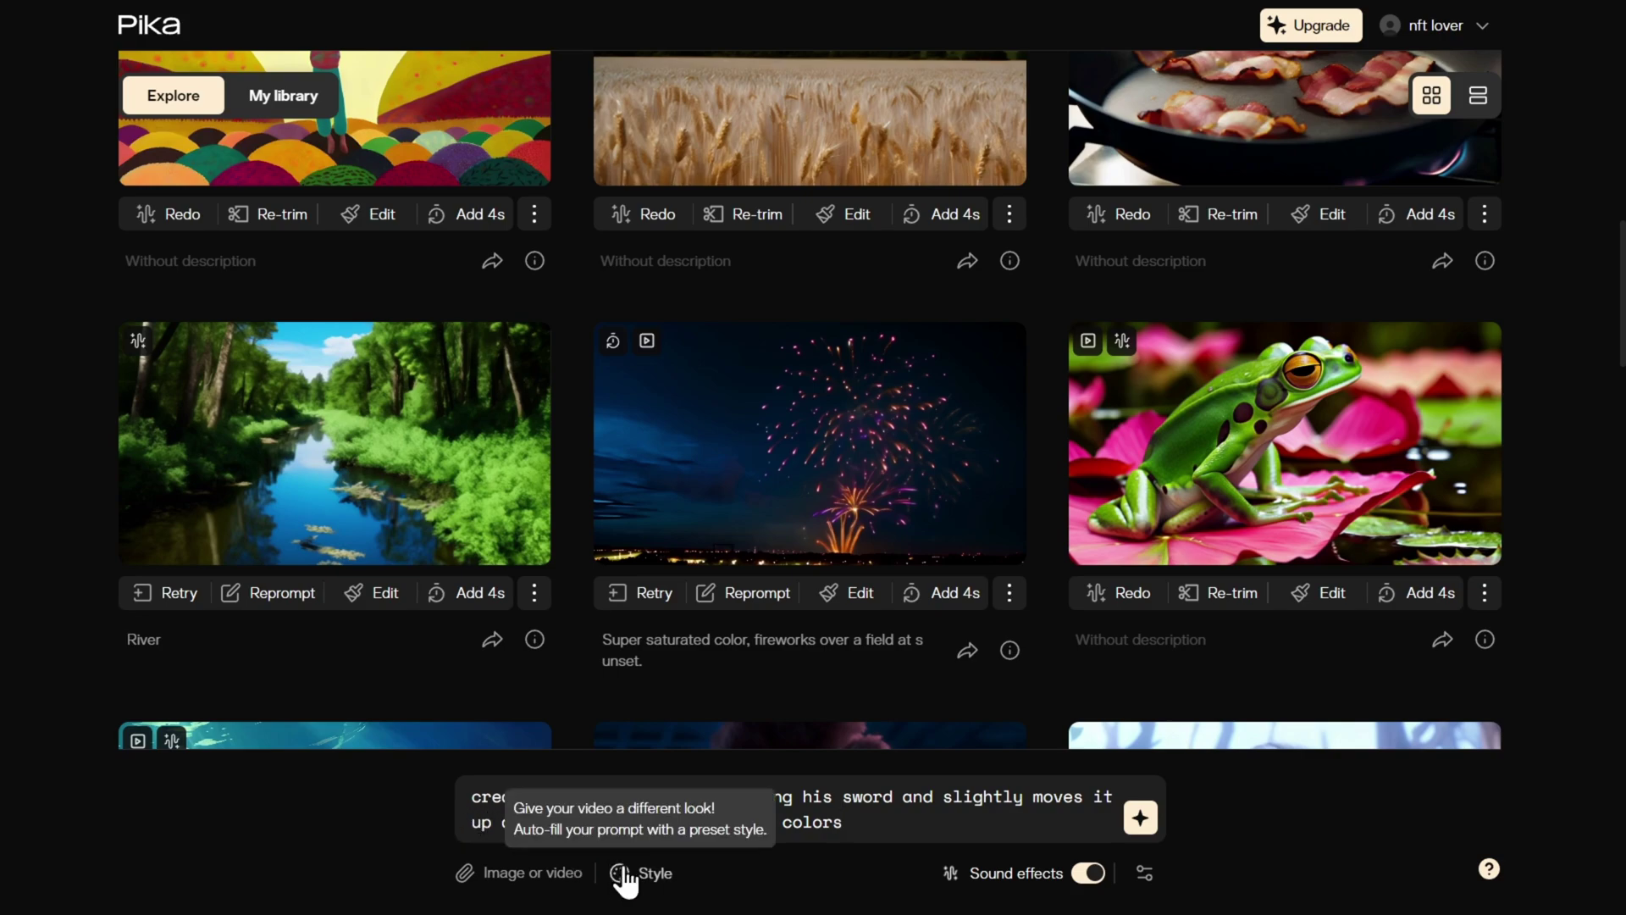
pyautogui.click(651, 881)
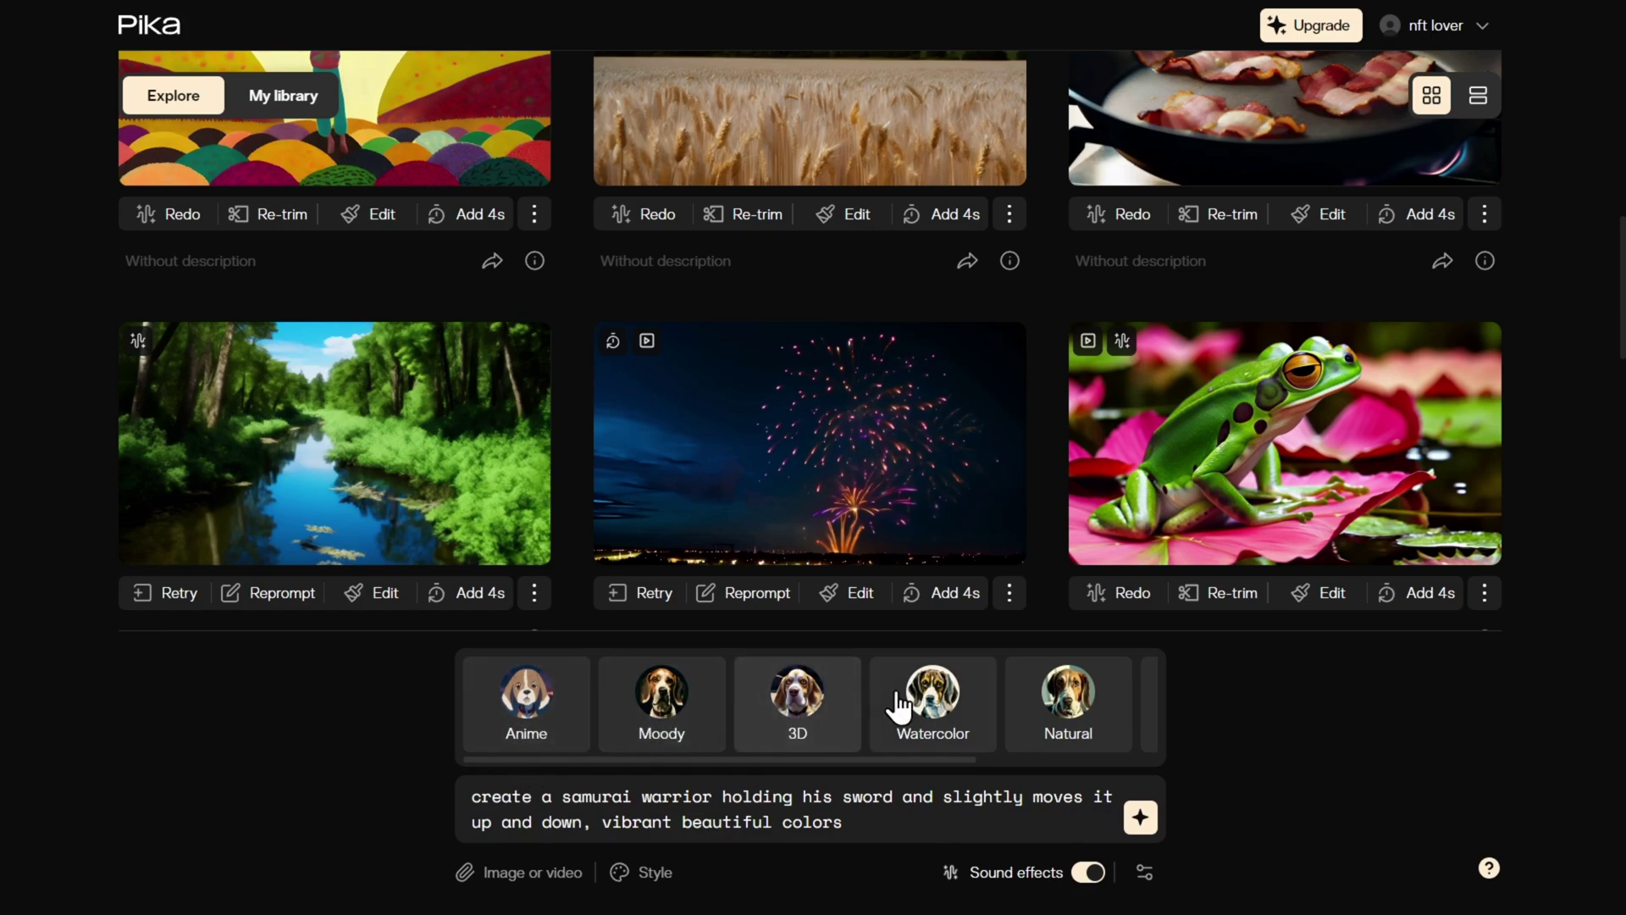
pyautogui.moveTo(735, 764); pyautogui.dragTo(671, 764)
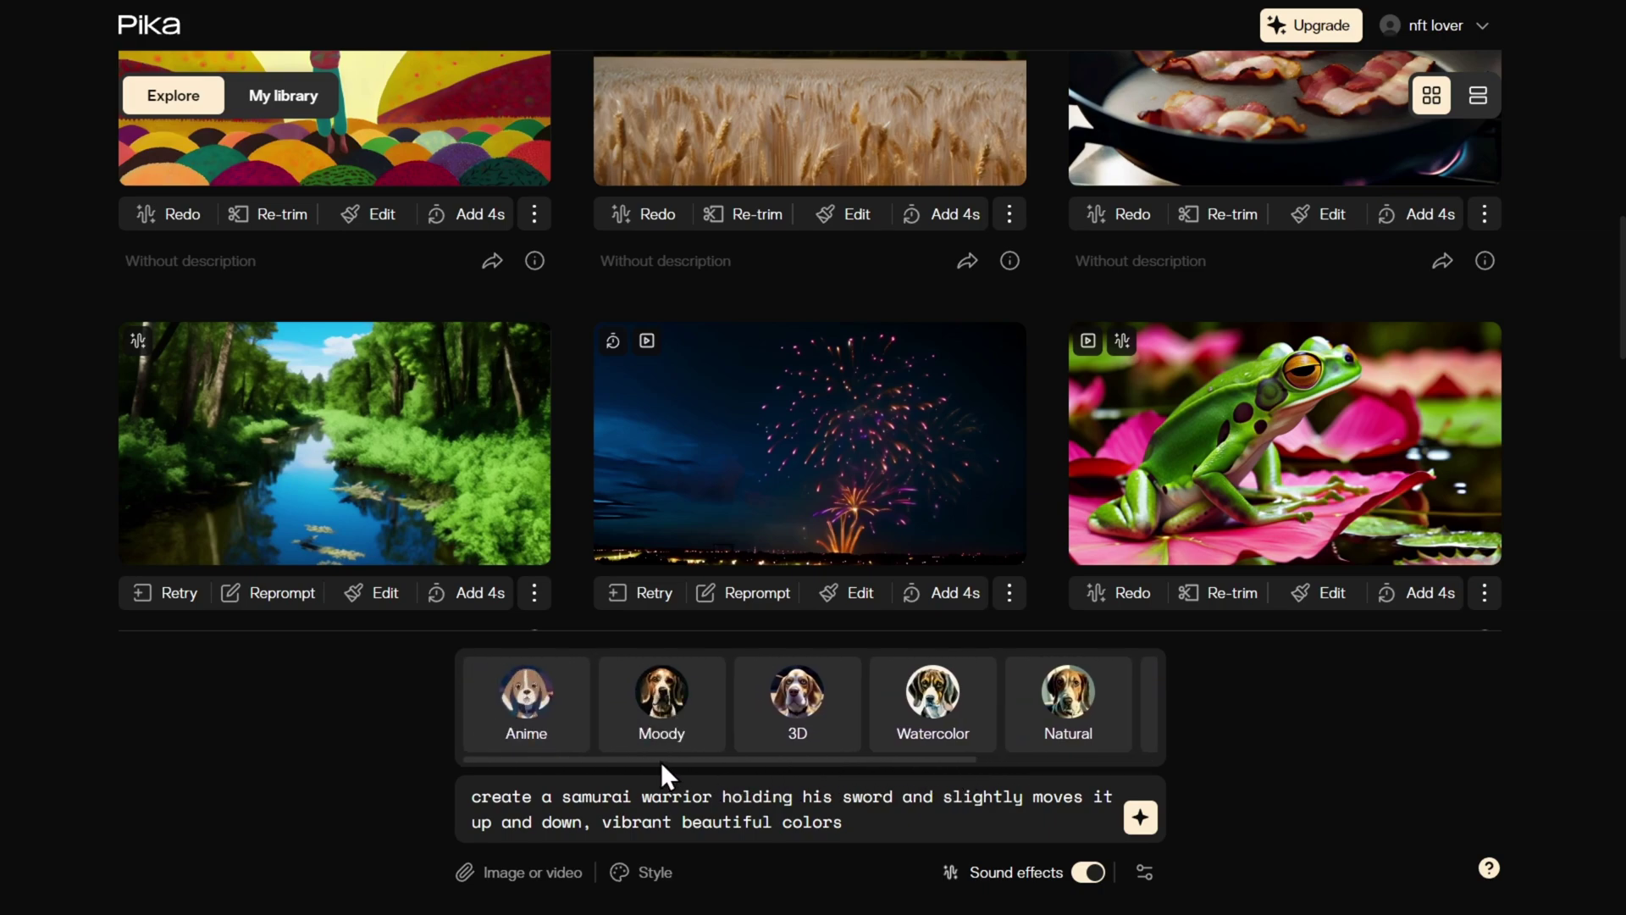
pyautogui.click(535, 693)
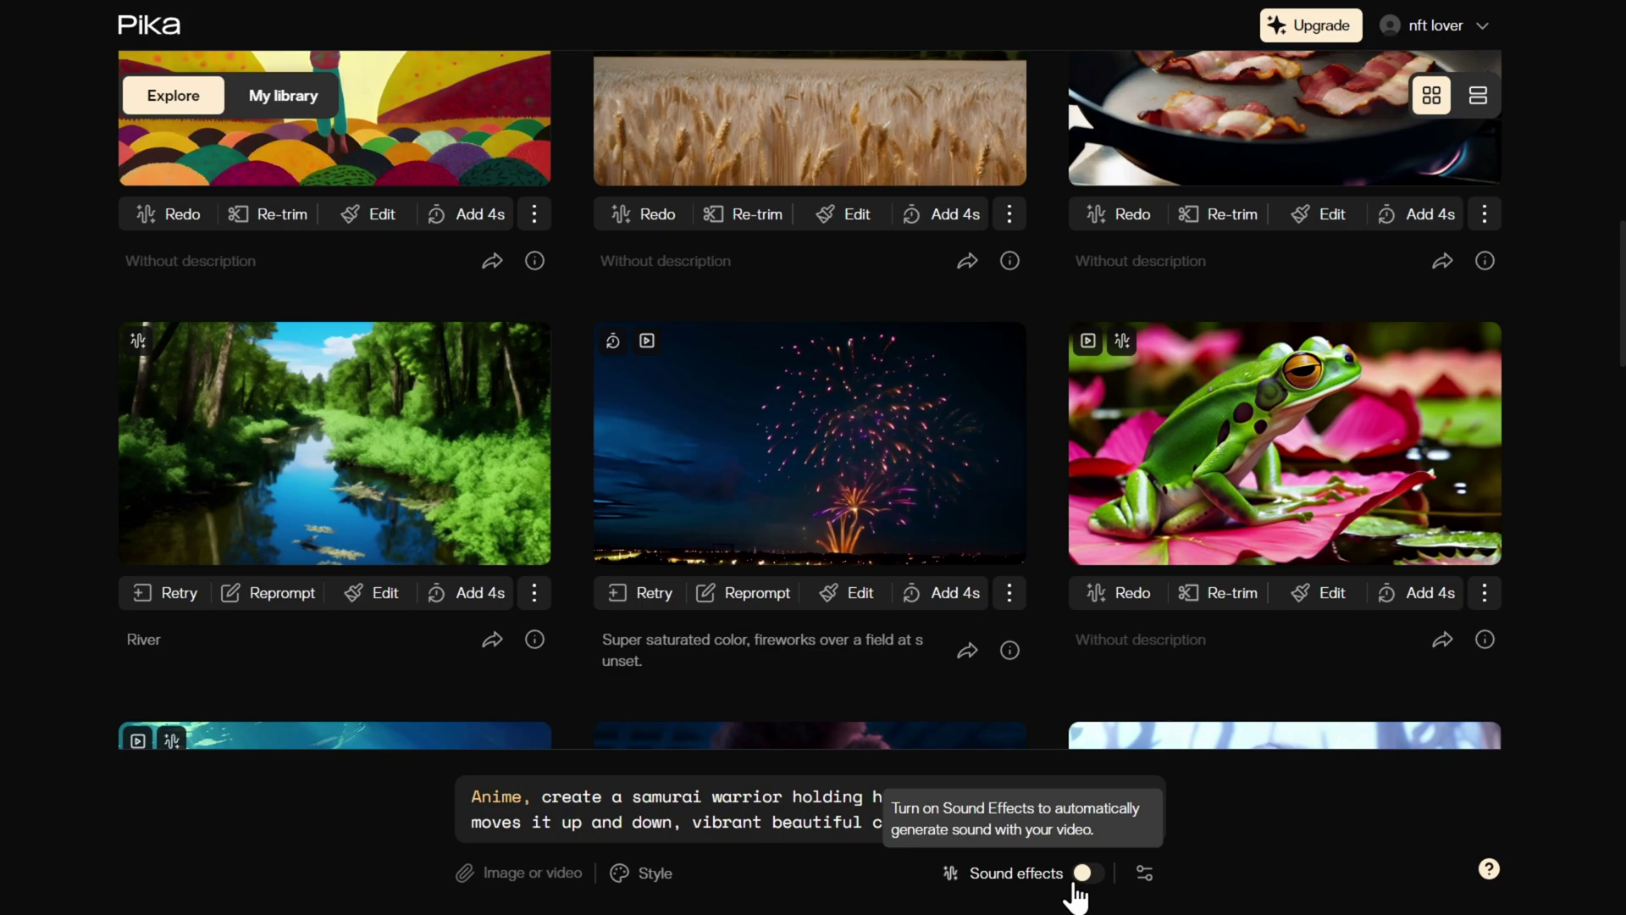
pyautogui.click(1085, 875)
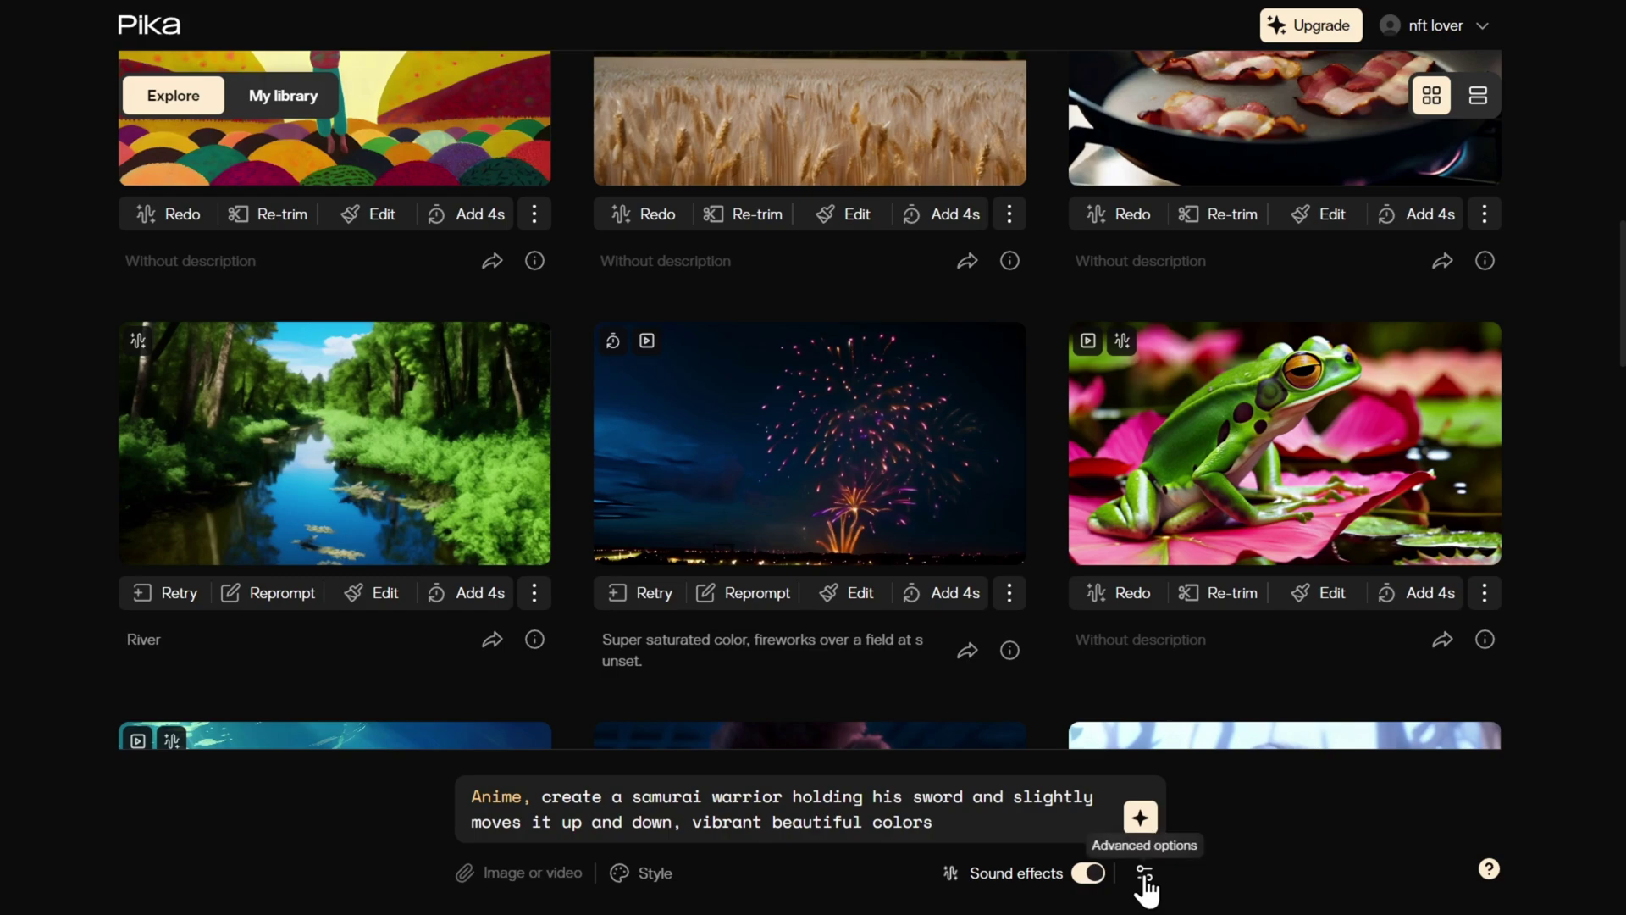
pyautogui.click(1144, 879)
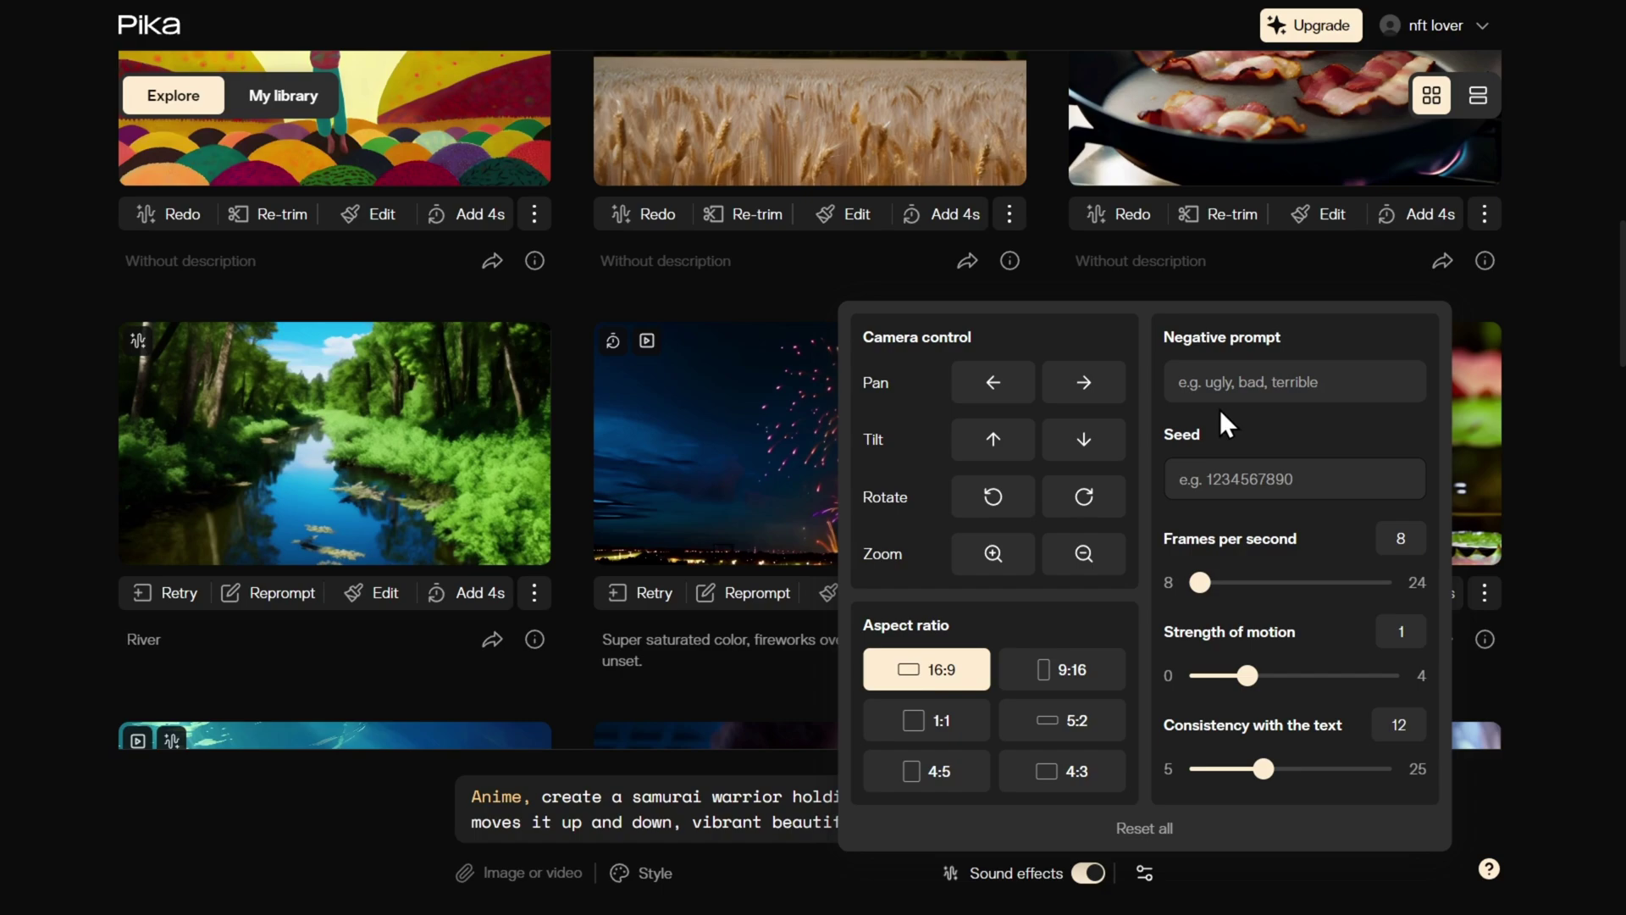
# - Add negative prompt 'deformed hands, a lot of limbs'; set 24 fps, motion 2, consistency 15
pyautogui.click(1238, 387)
pyautogui.write('deformed hands, a lot of limbs')
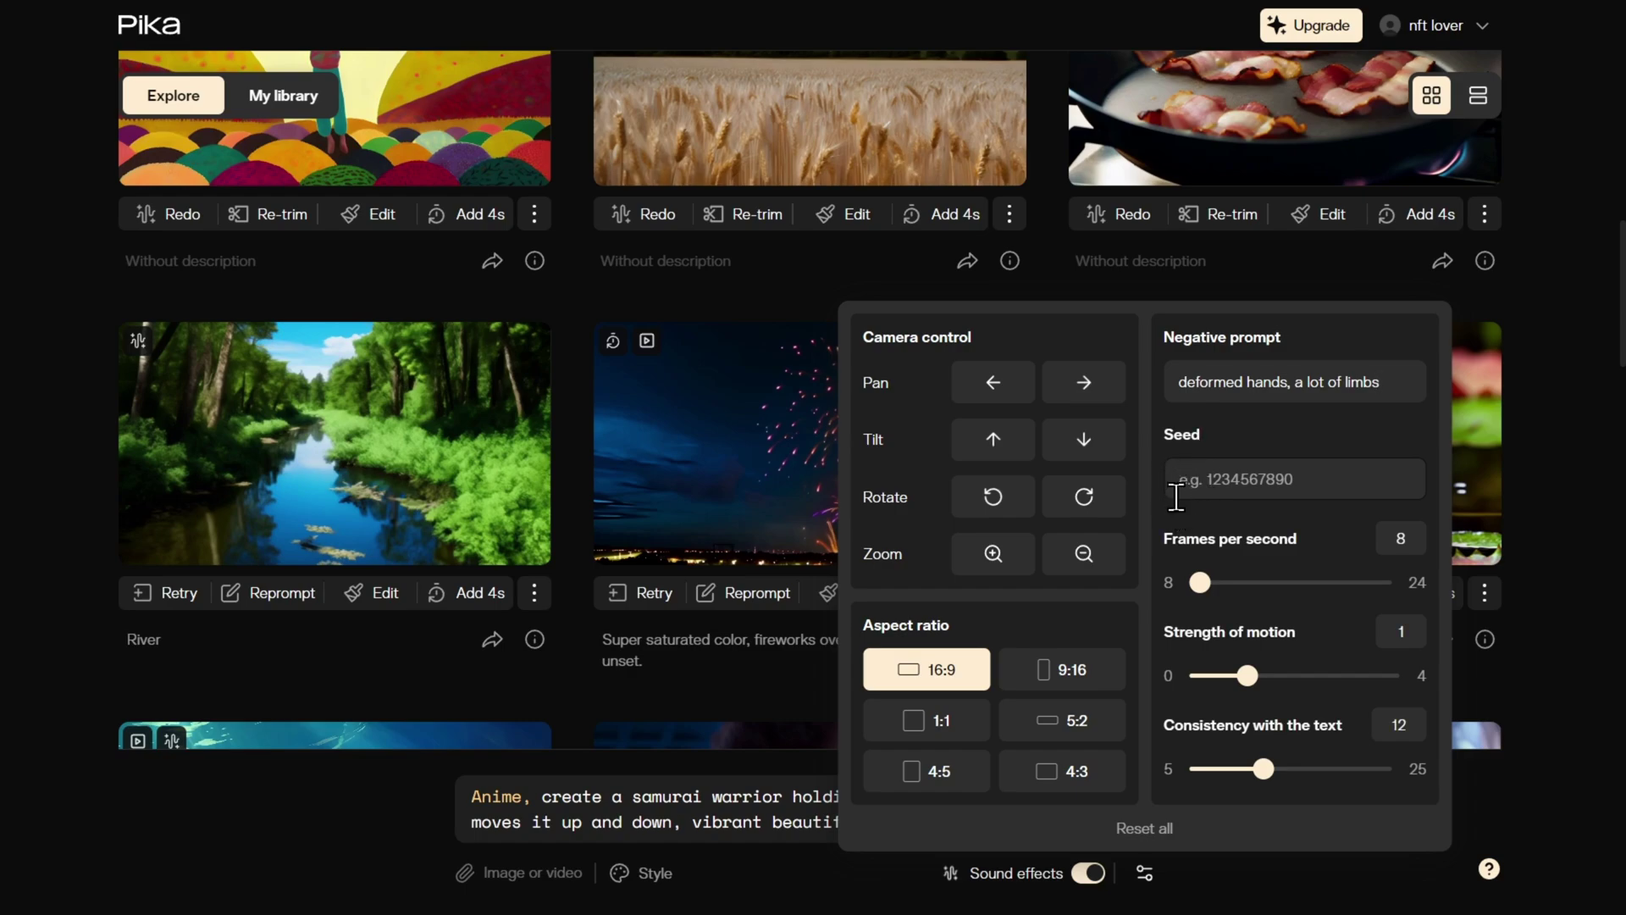
pyautogui.click(1176, 496)
pyautogui.moveTo(1202, 590); pyautogui.dragTo(1386, 602)
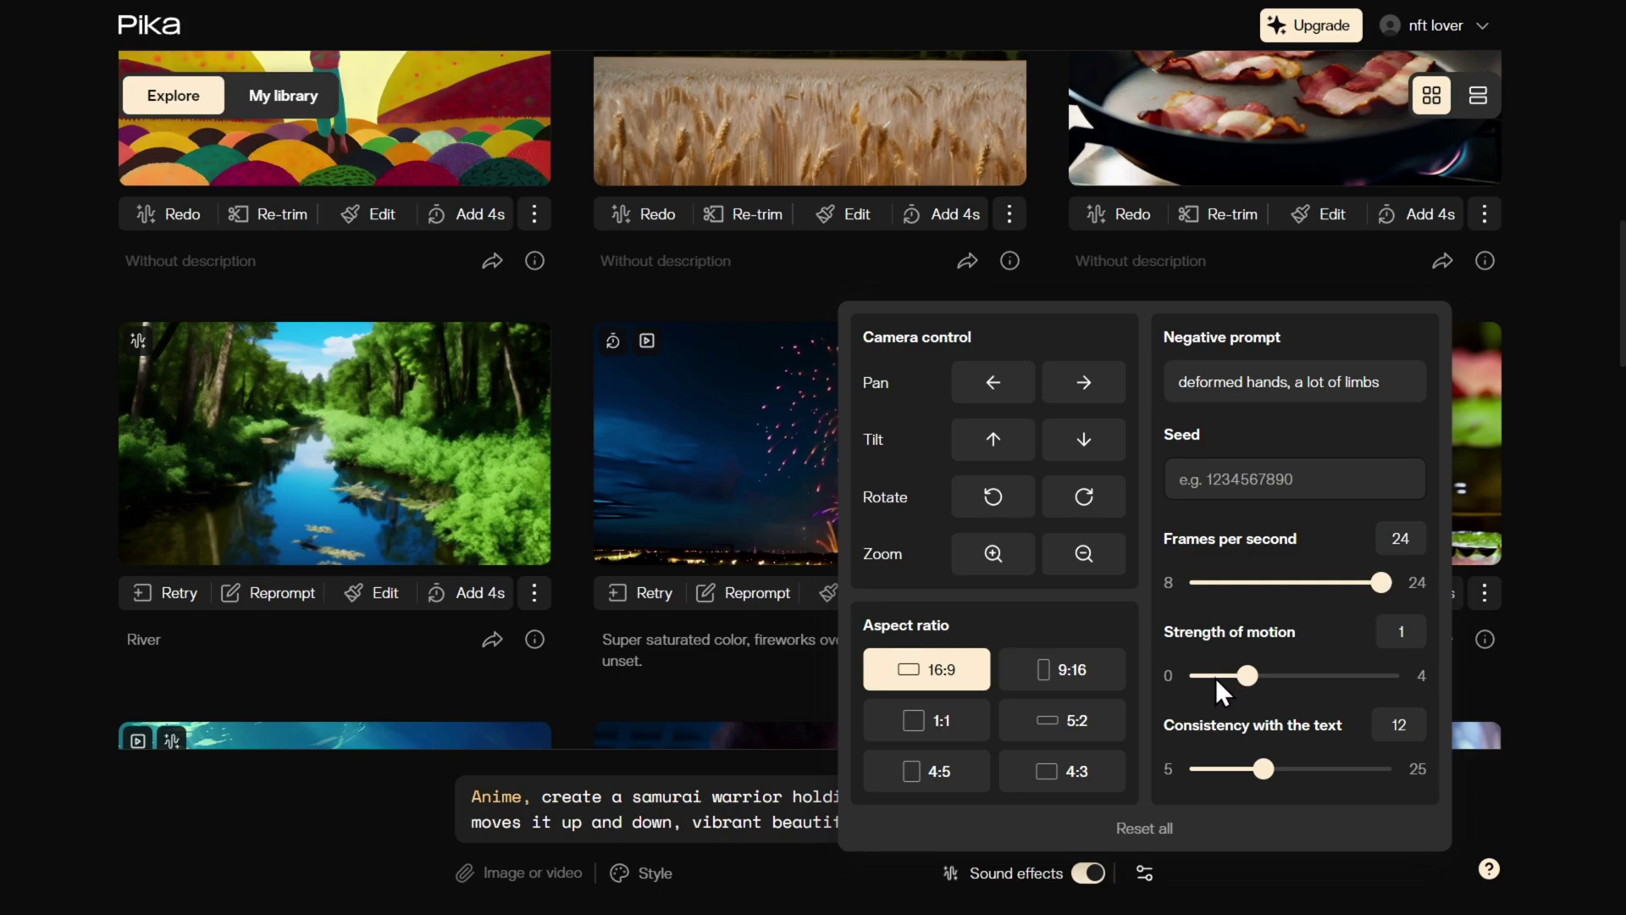
pyautogui.moveTo(1249, 678); pyautogui.dragTo(1273, 682)
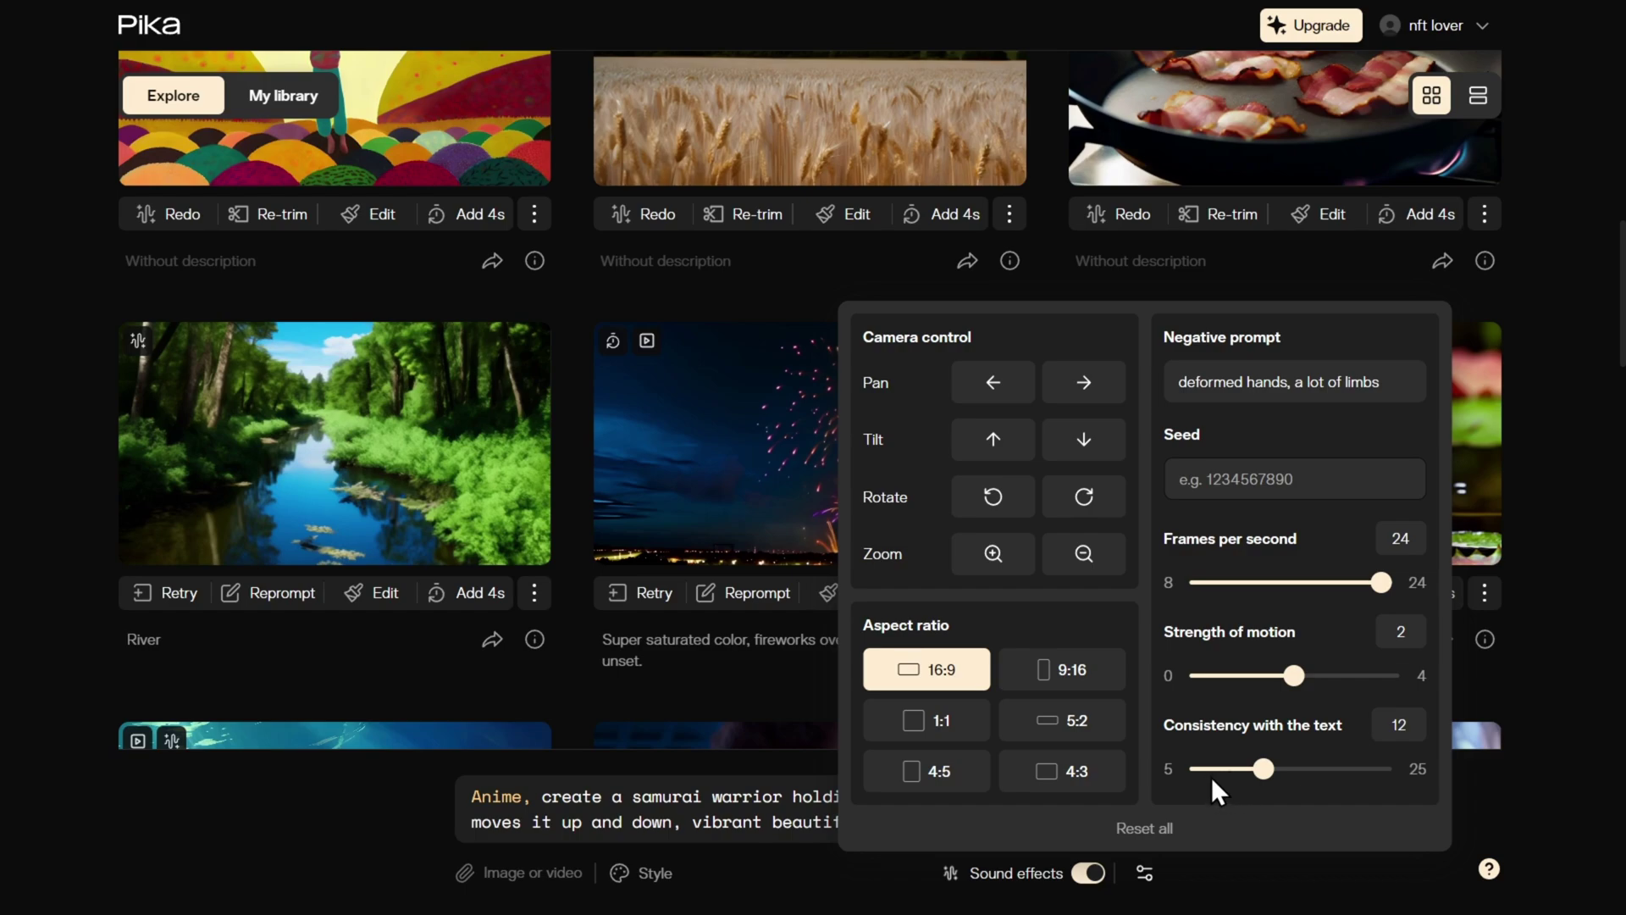
pyautogui.moveTo(1263, 771); pyautogui.dragTo(1290, 771)
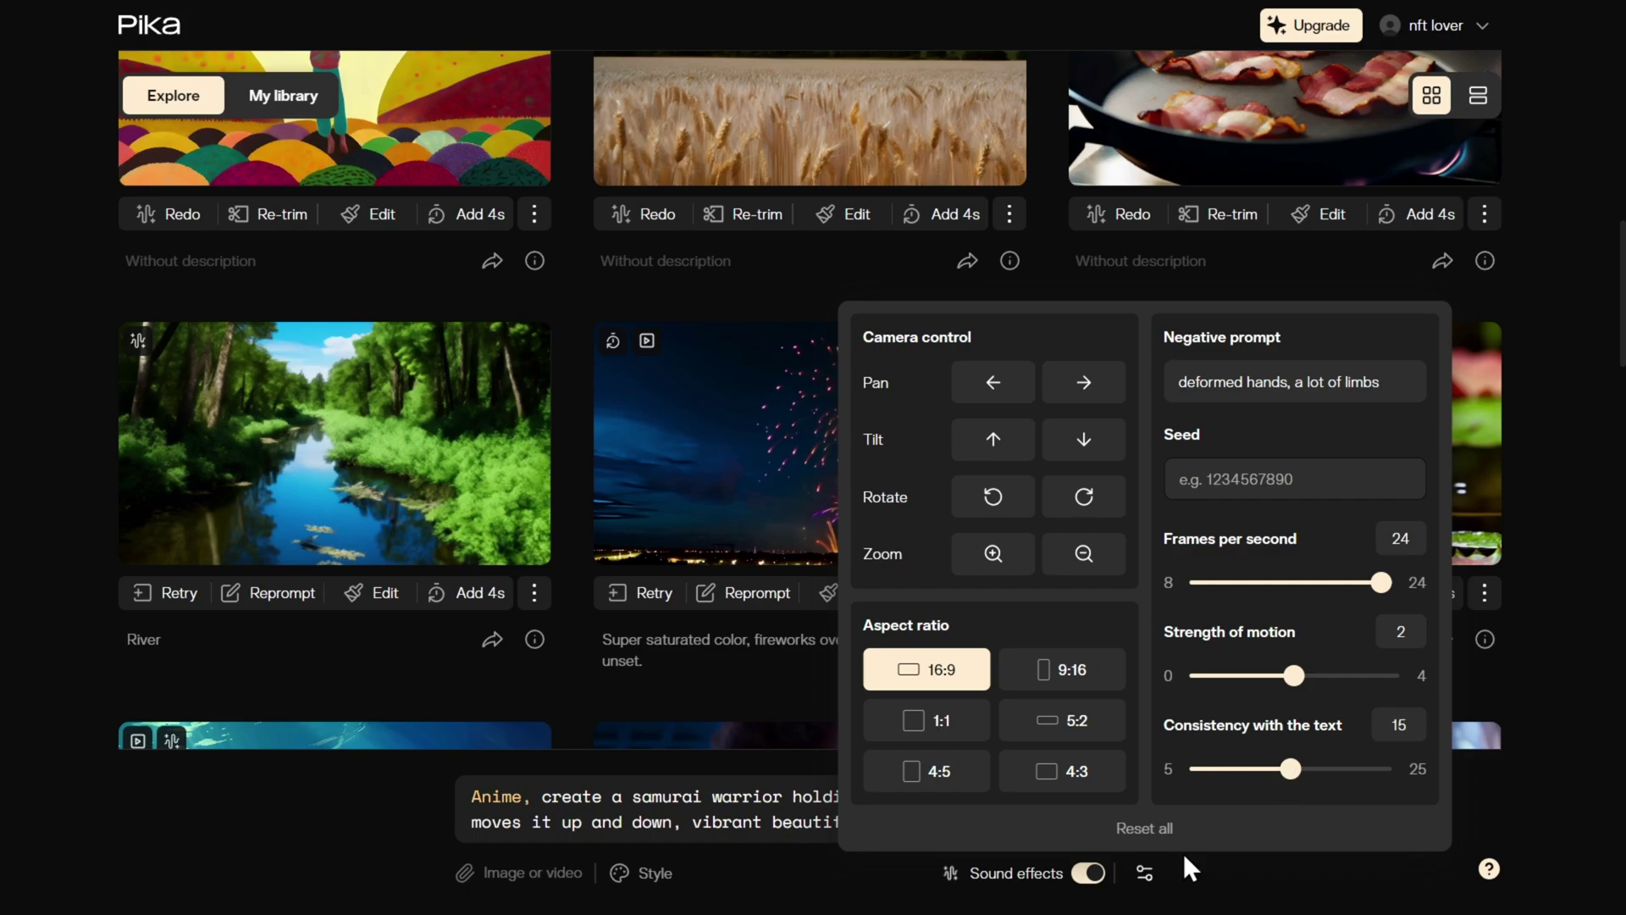
pyautogui.click(1177, 878)
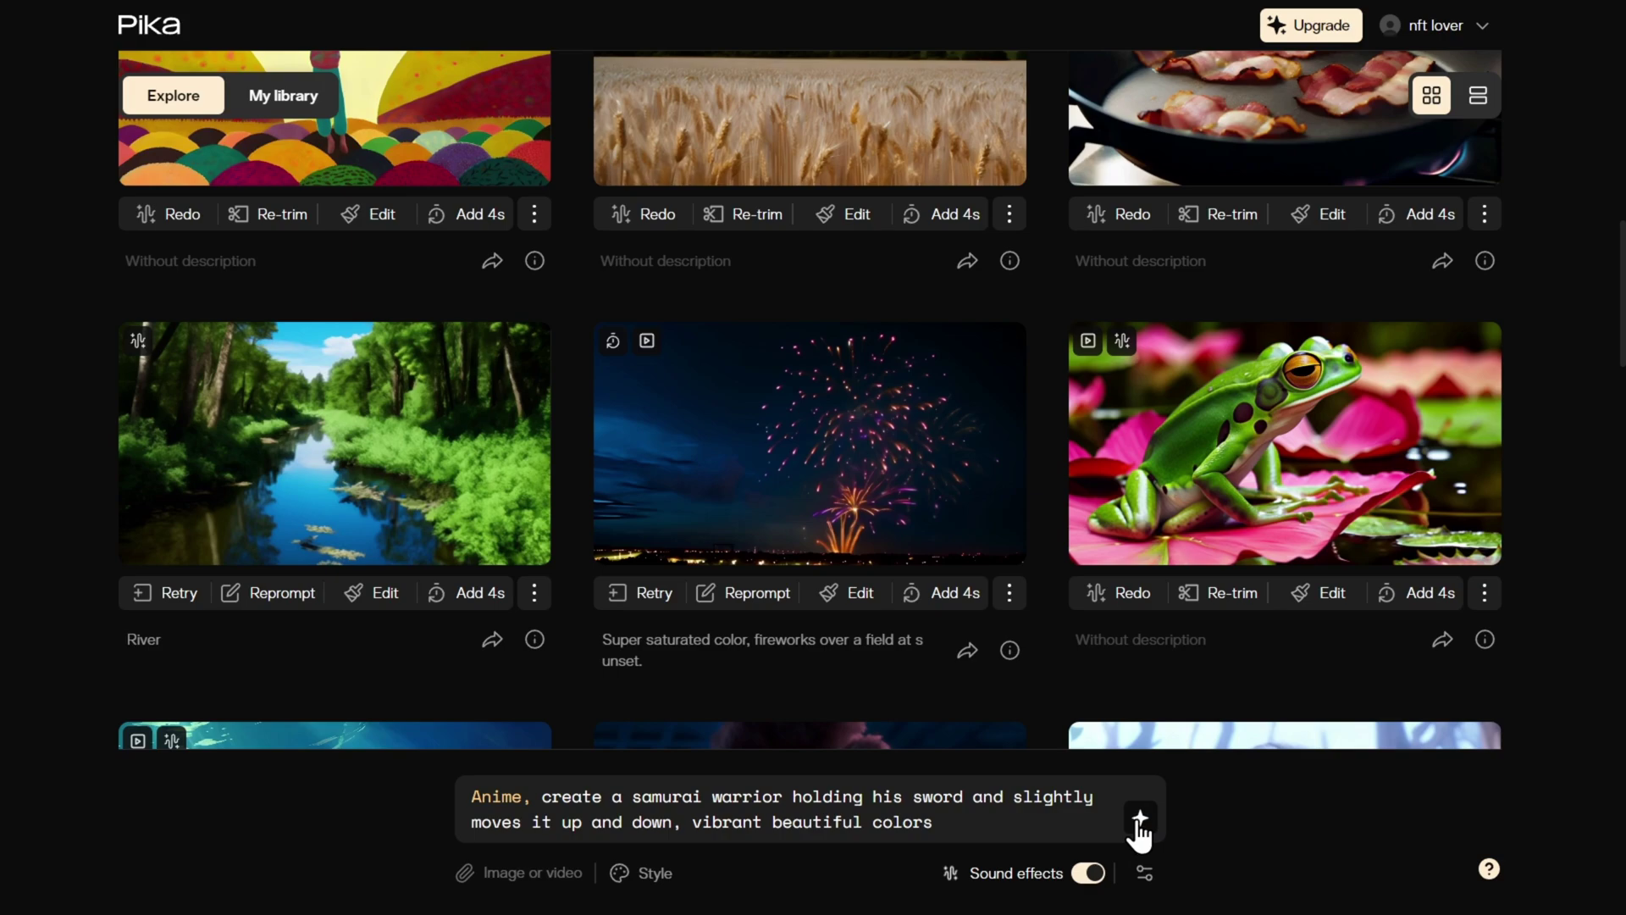
# - Generate the 3-second anime samurai video and wait for it to finish in My library
pyautogui.click(1139, 826)
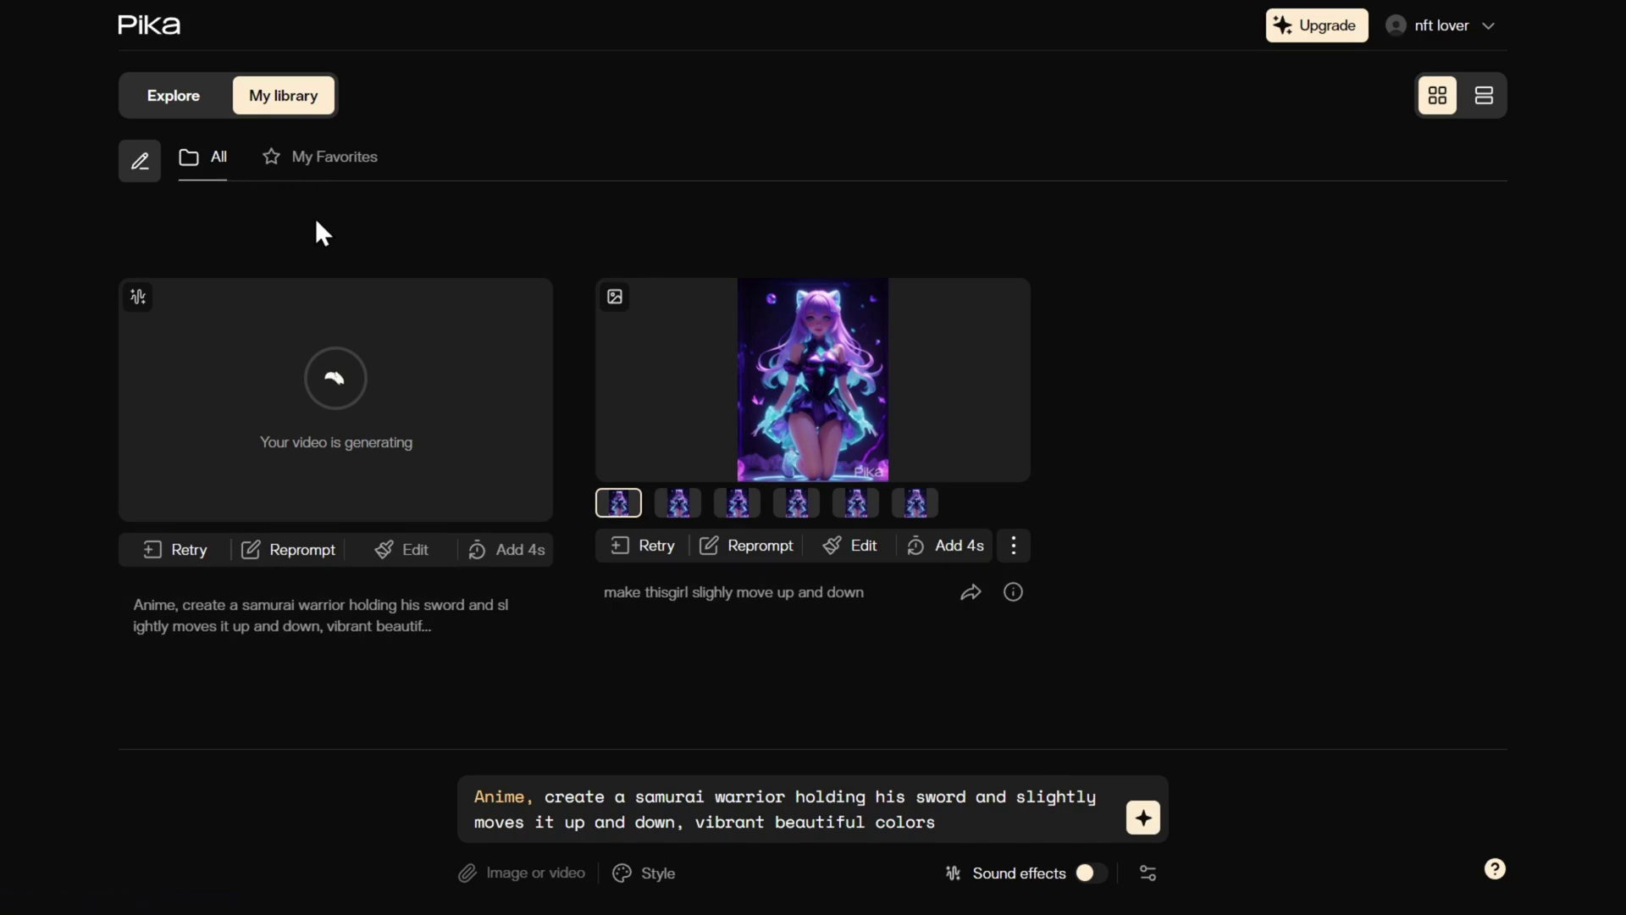
pyautogui.moveTo(759, 376)
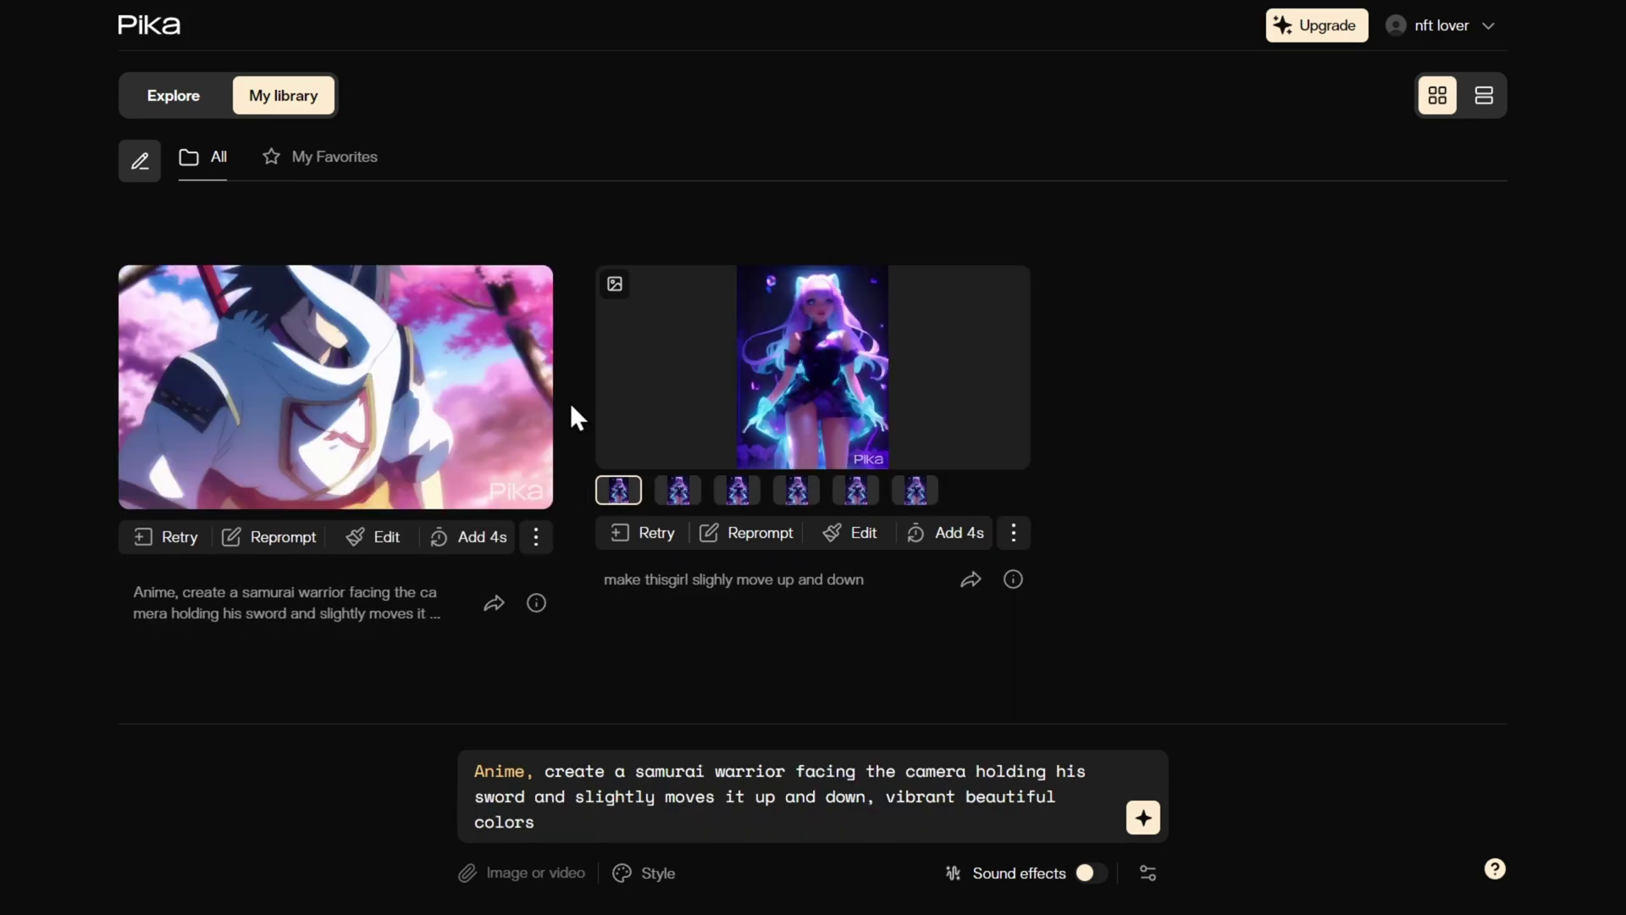
pyautogui.moveTo(379, 375)
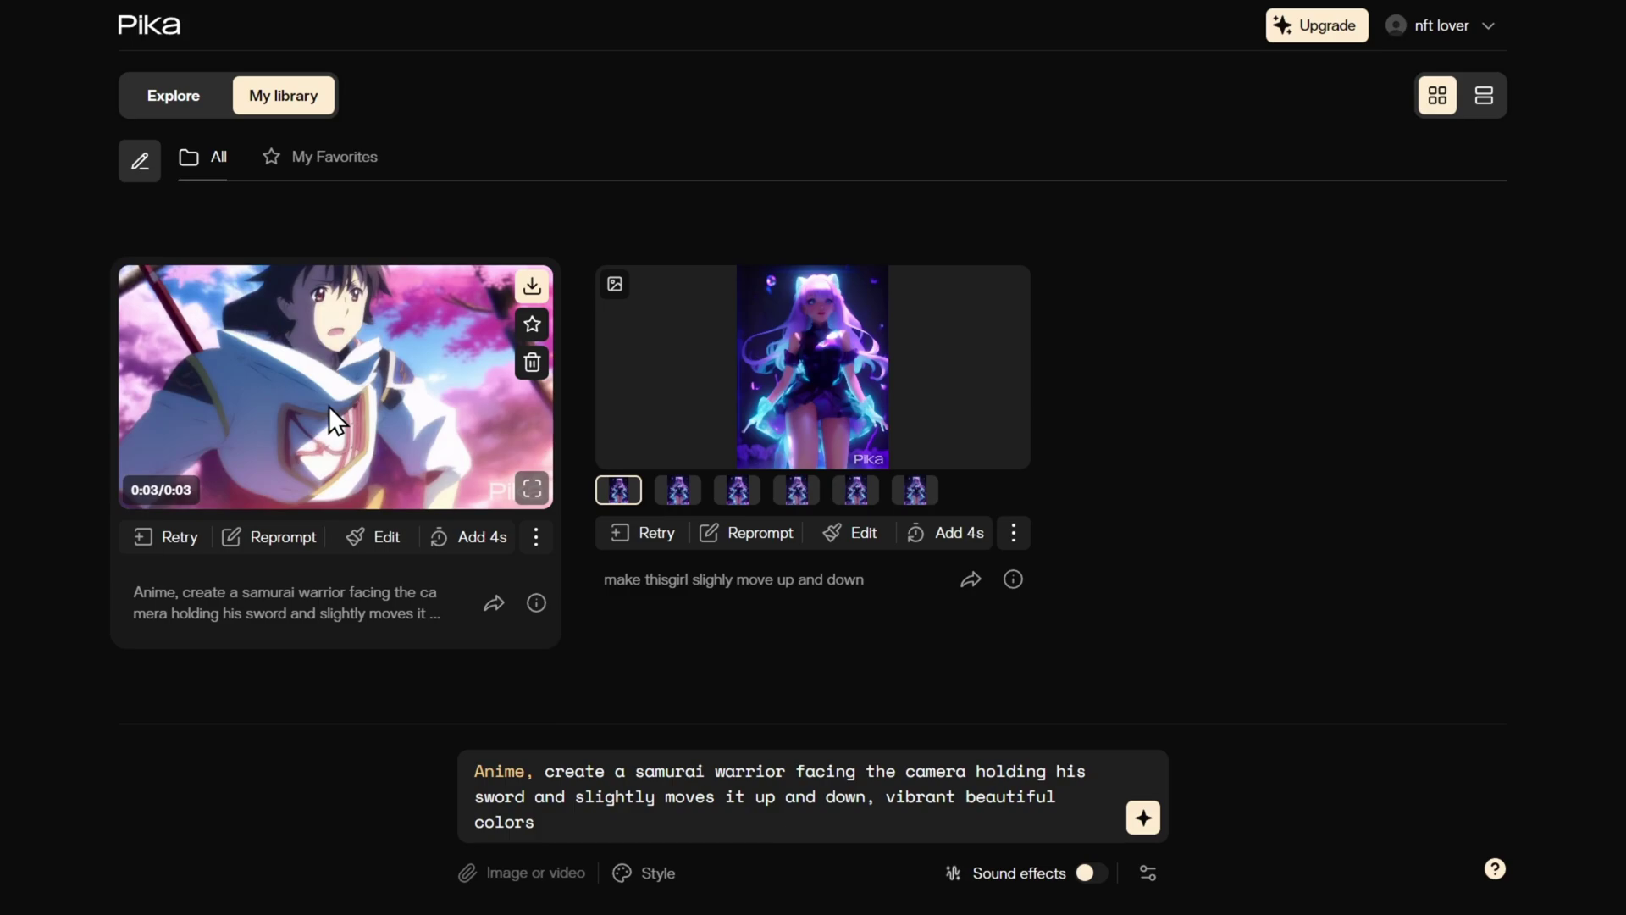
# - Clear the samurai prompt and attach witch.jpg from the Desktop as the source image
pyautogui.moveTo(542, 822); pyautogui.dragTo(487, 771)
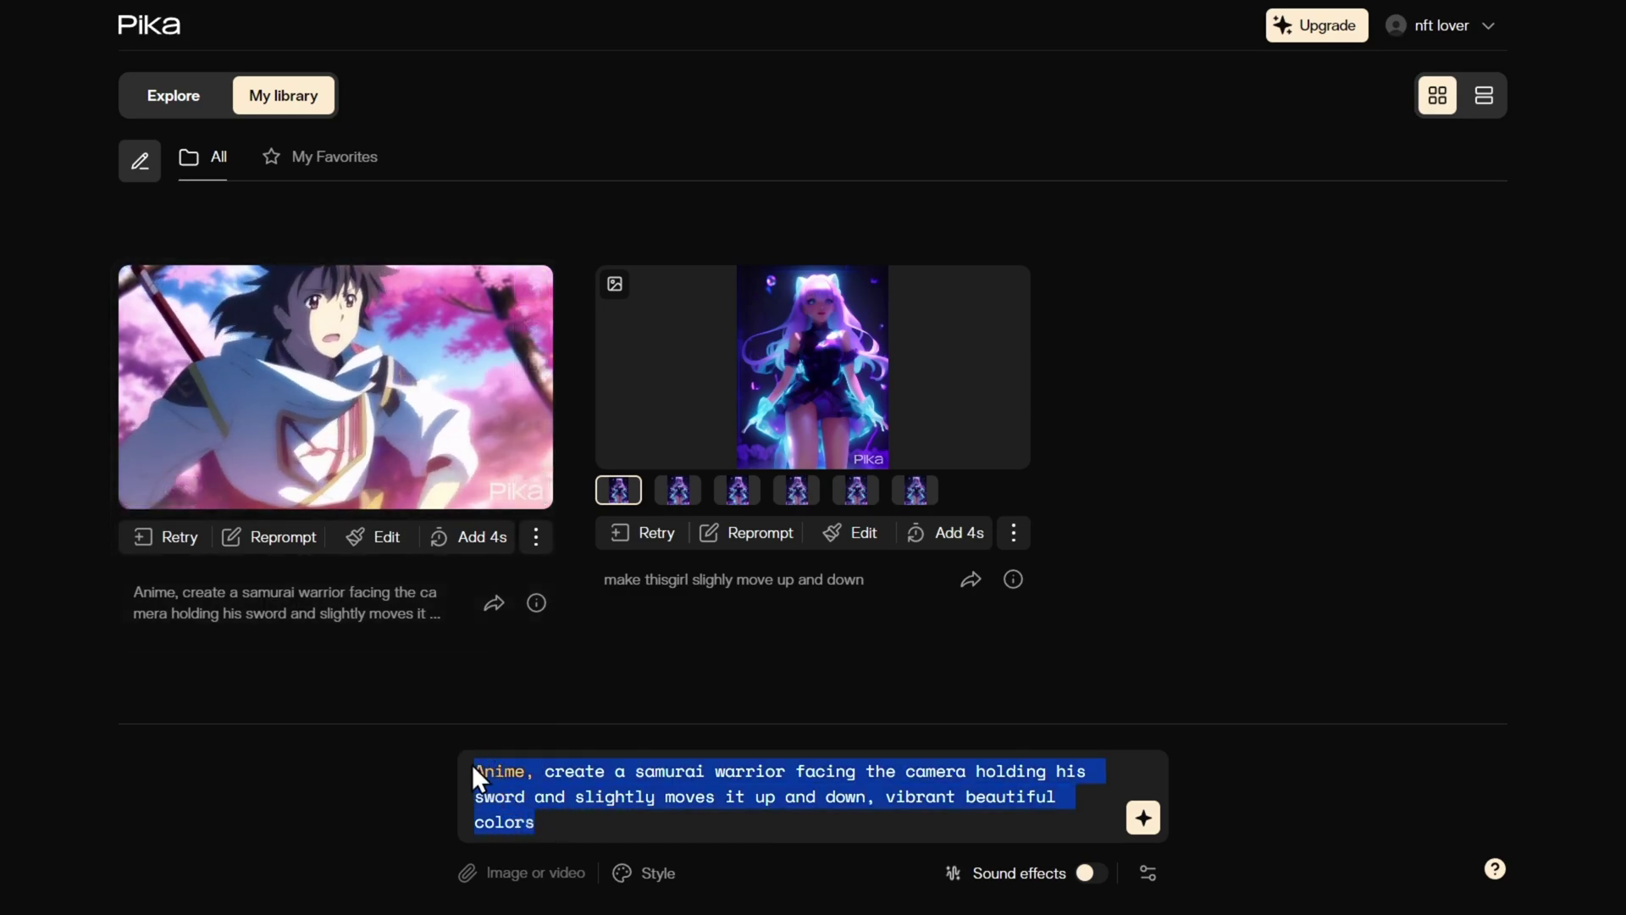
pyautogui.press('BackSpace')
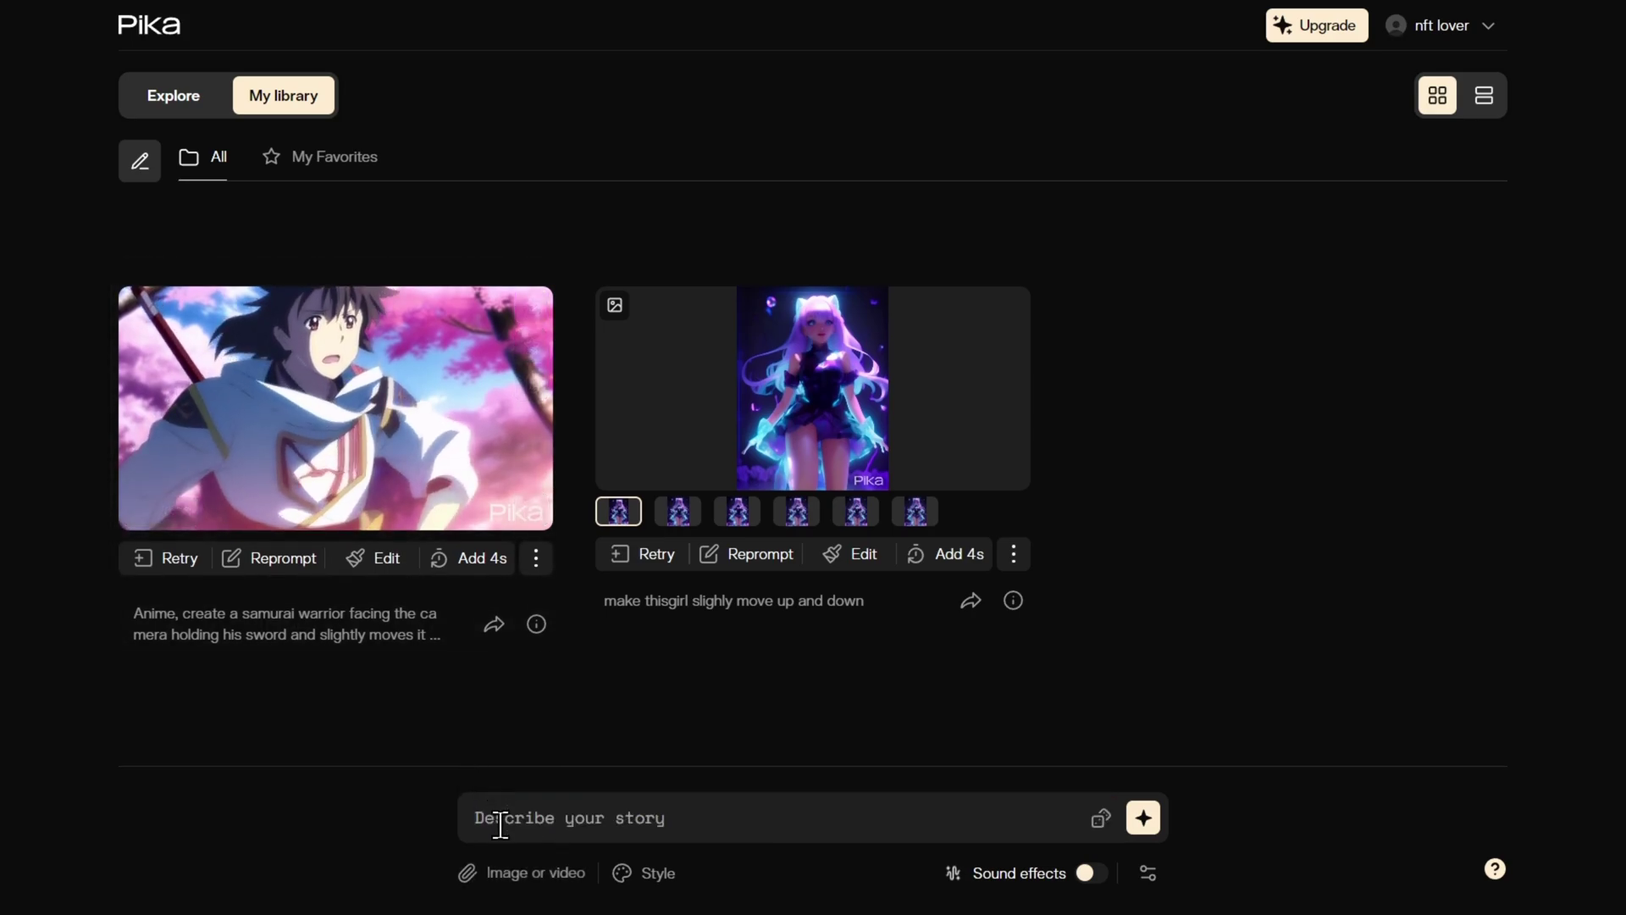
pyautogui.click(520, 877)
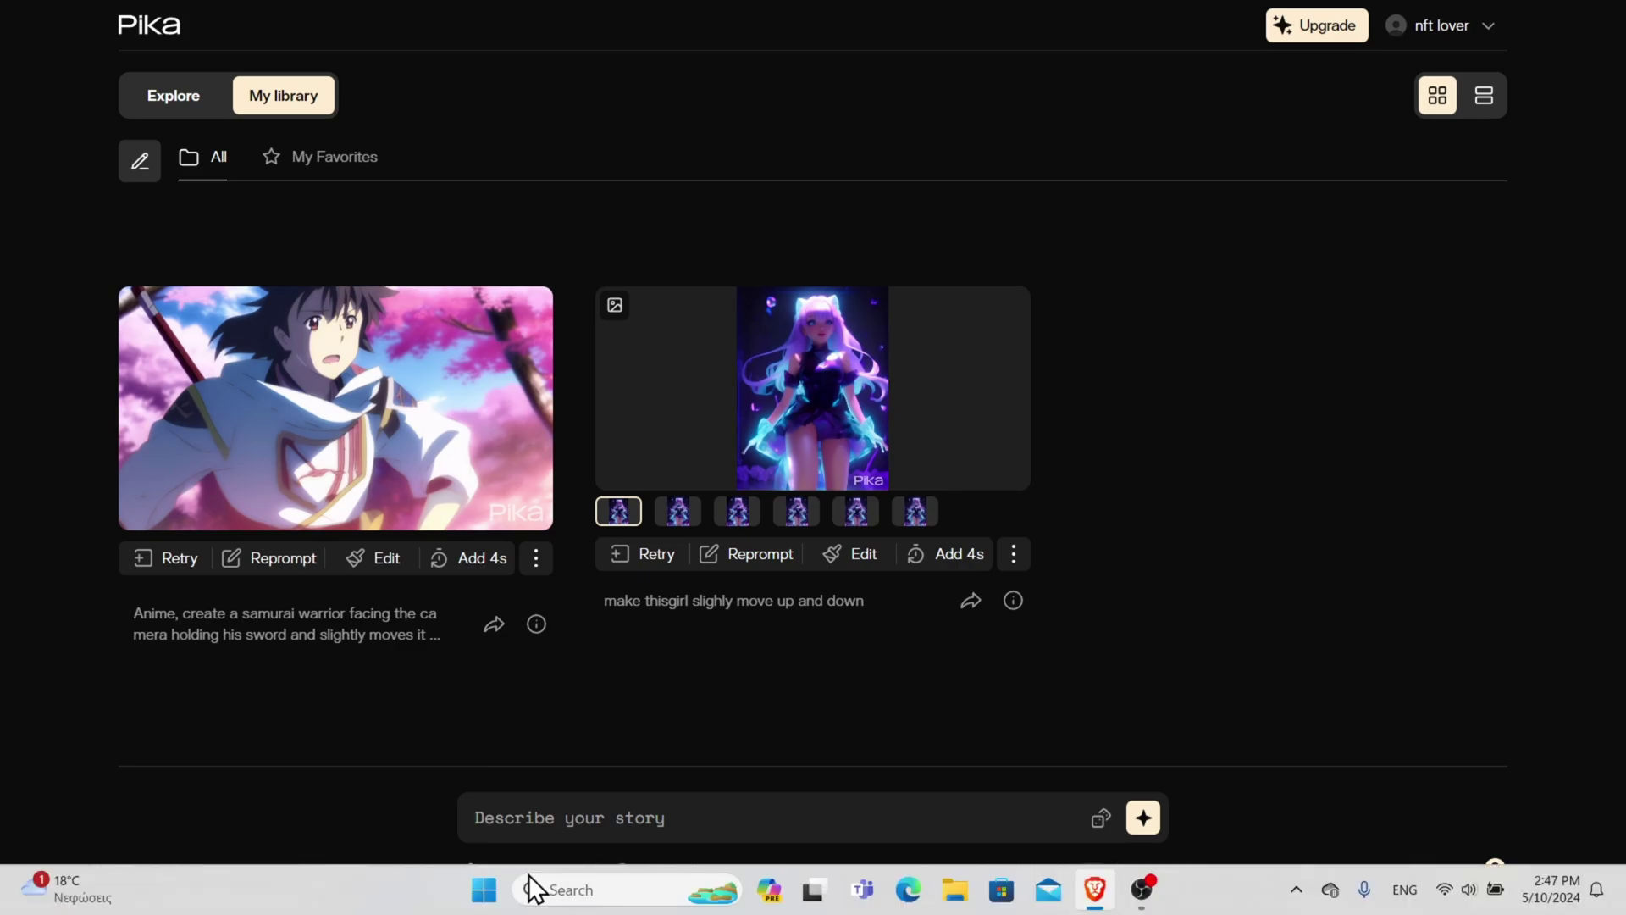
pyautogui.write('w')
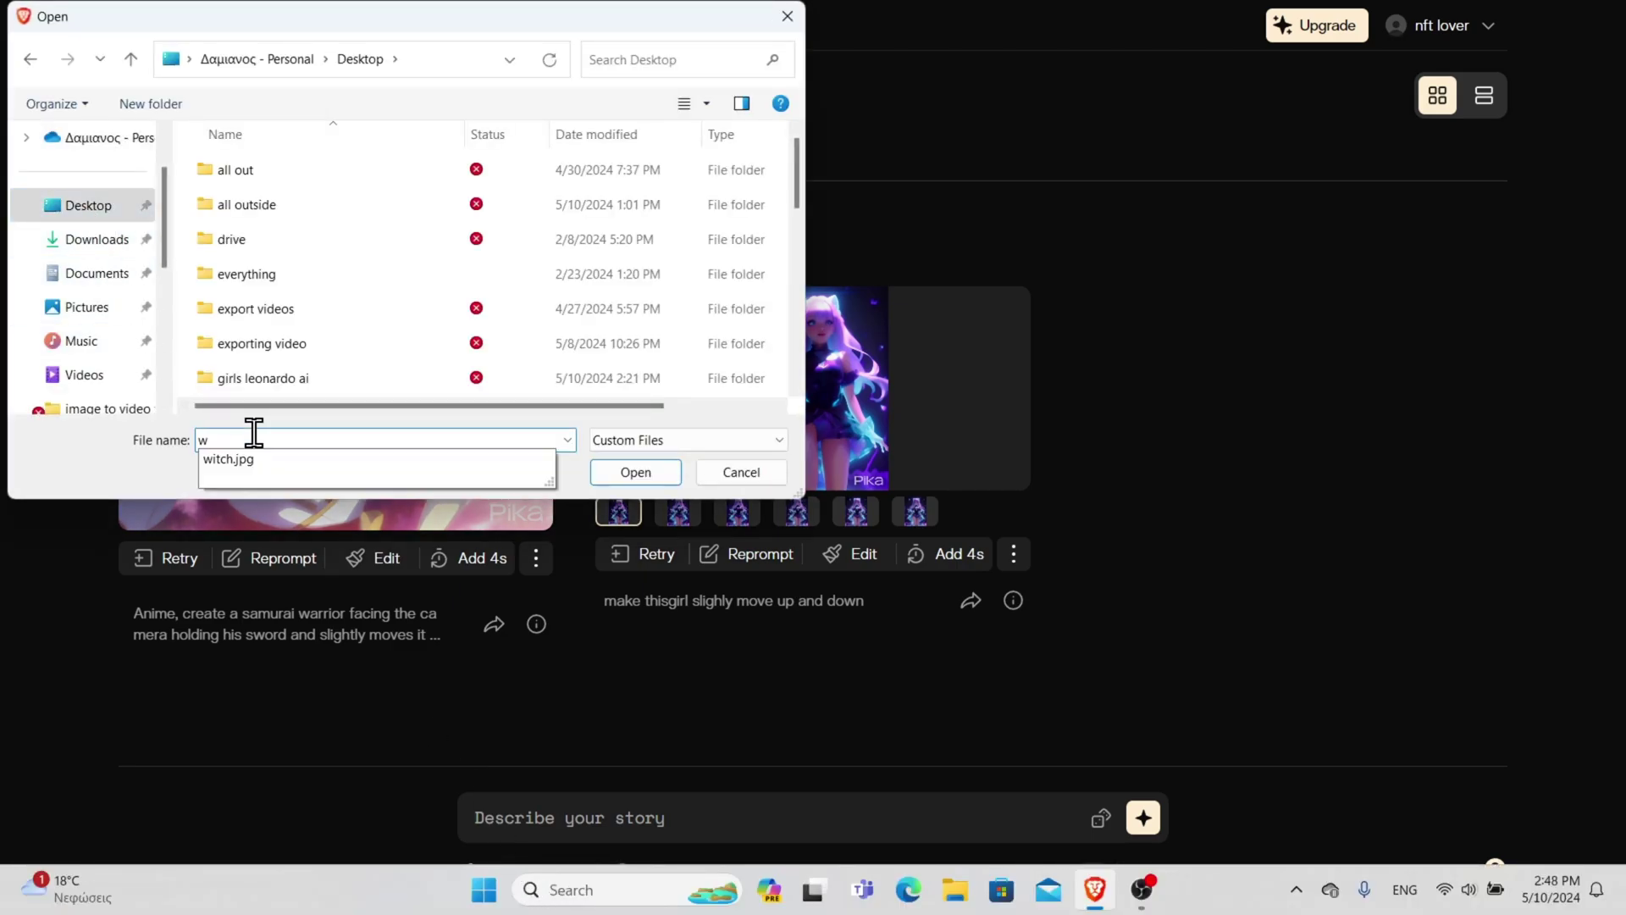
pyautogui.click(244, 455)
pyautogui.click(615, 476)
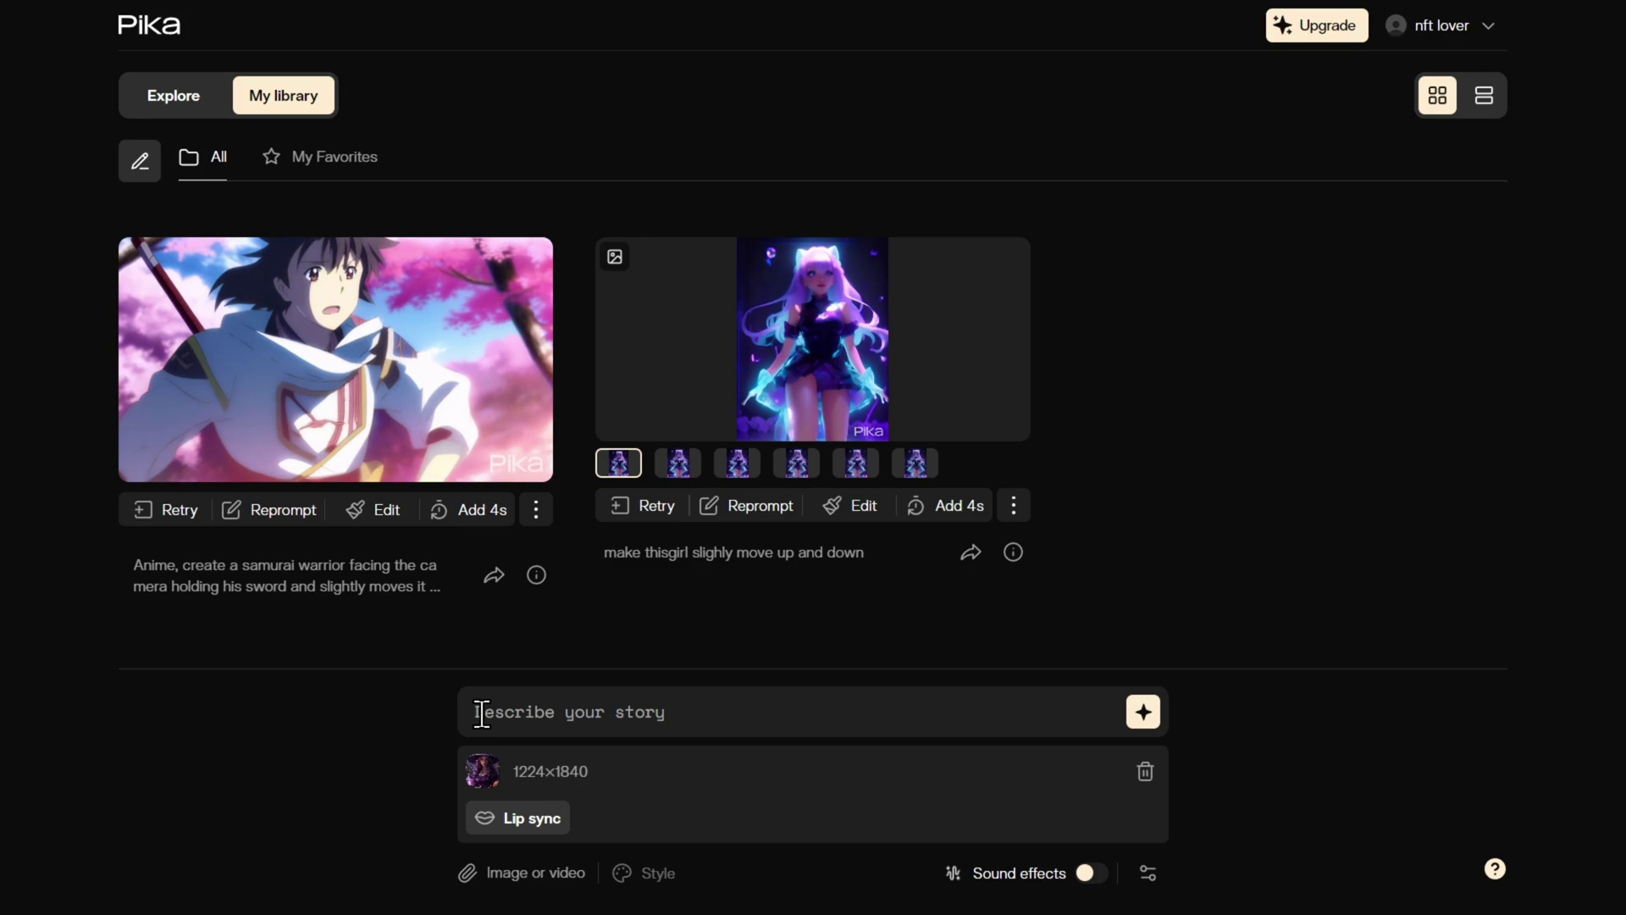
# - Generate the witch moving slightly up and down with background motion, sound effects on, consistency 20
pyautogui.write('make her move slightl')
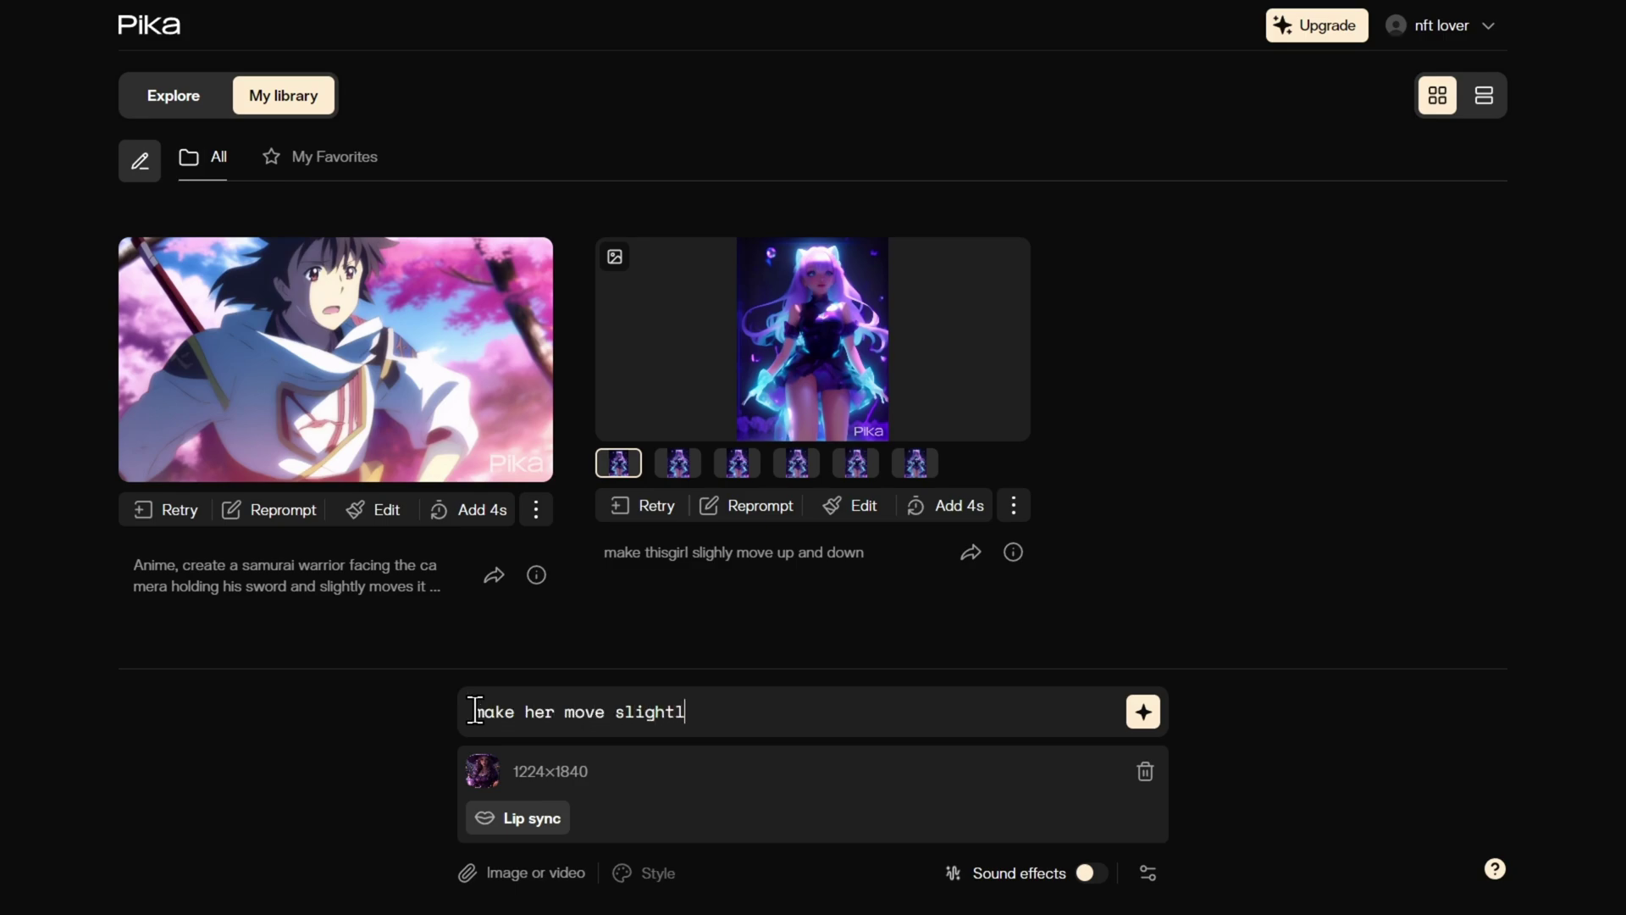
pyautogui.write('y up and down and create some slight mo')
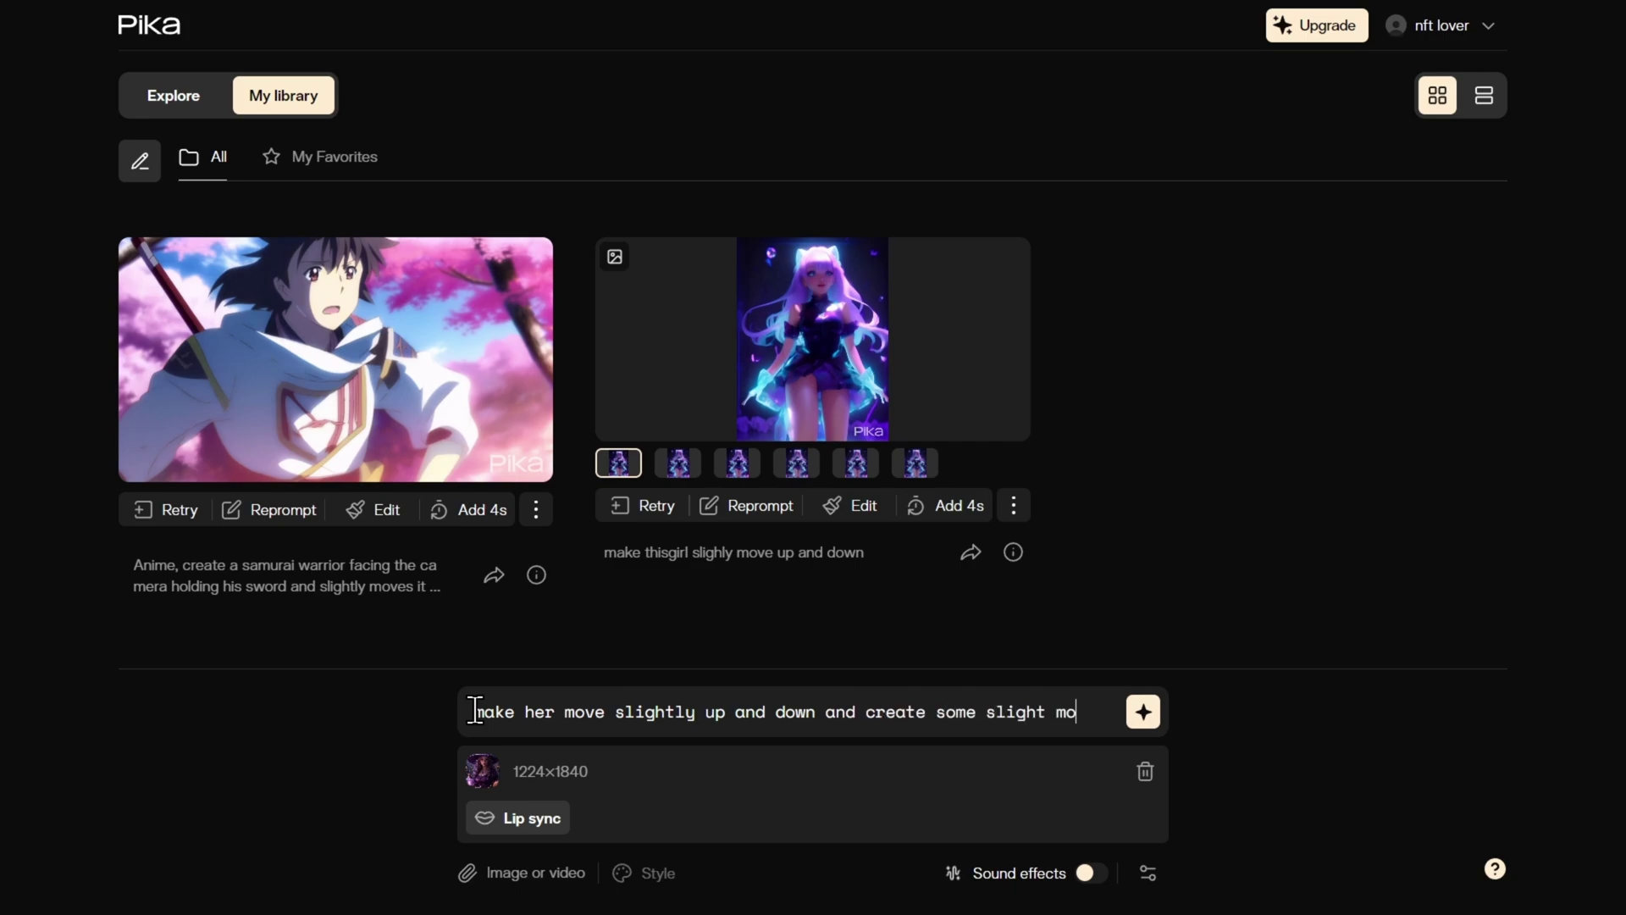
pyautogui.write('vement in the background as well')
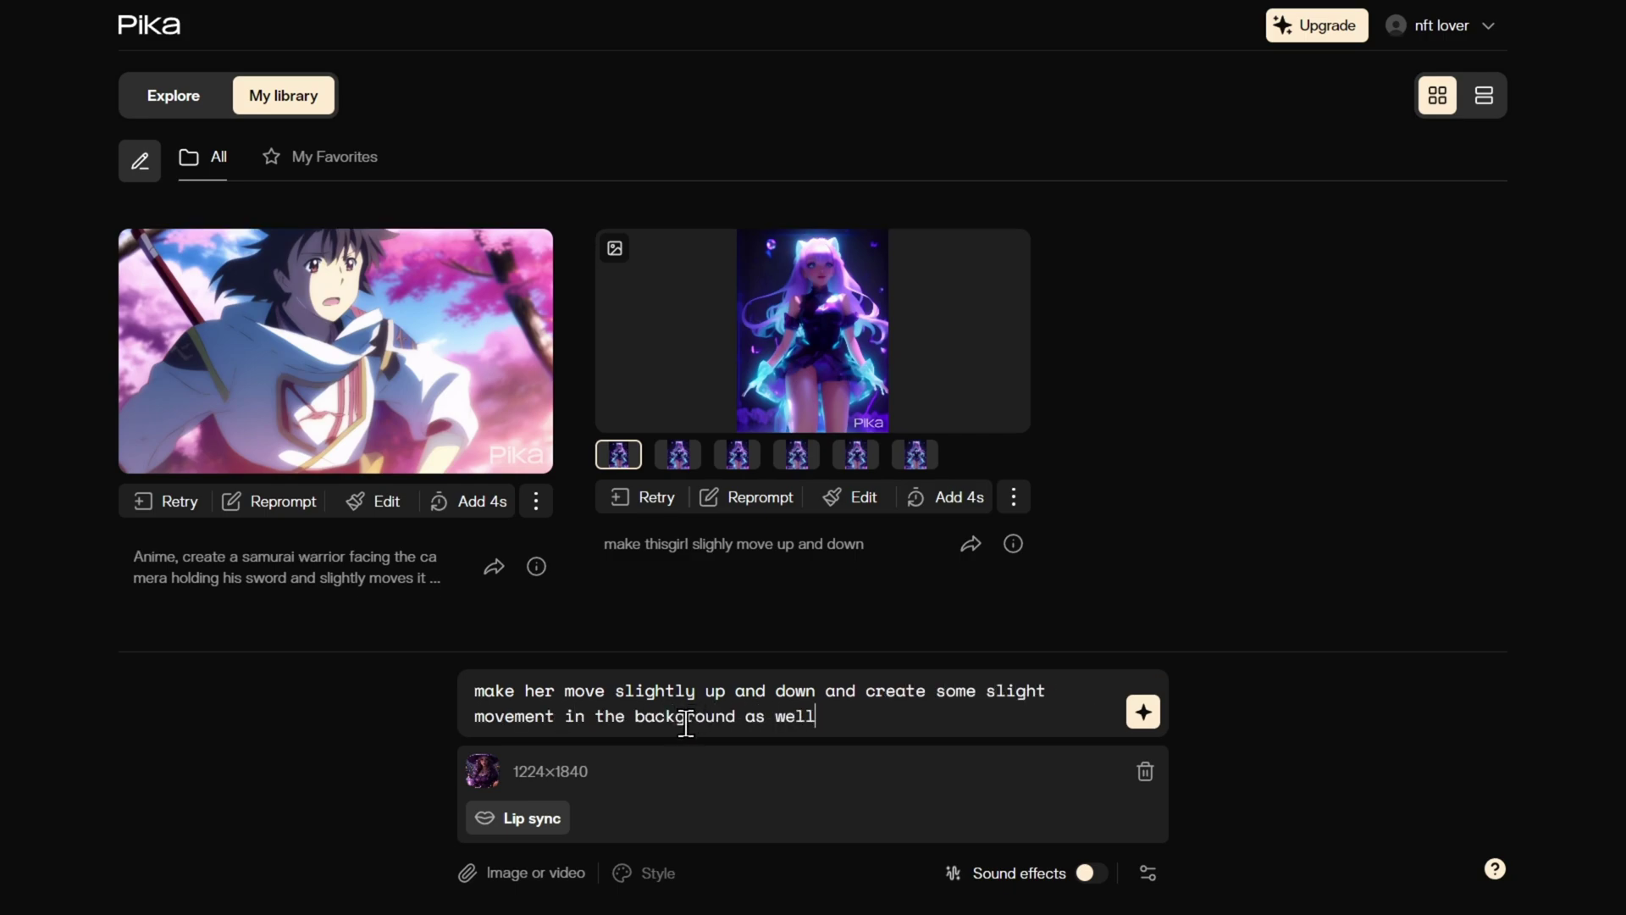
pyautogui.click(1093, 874)
pyautogui.click(1145, 879)
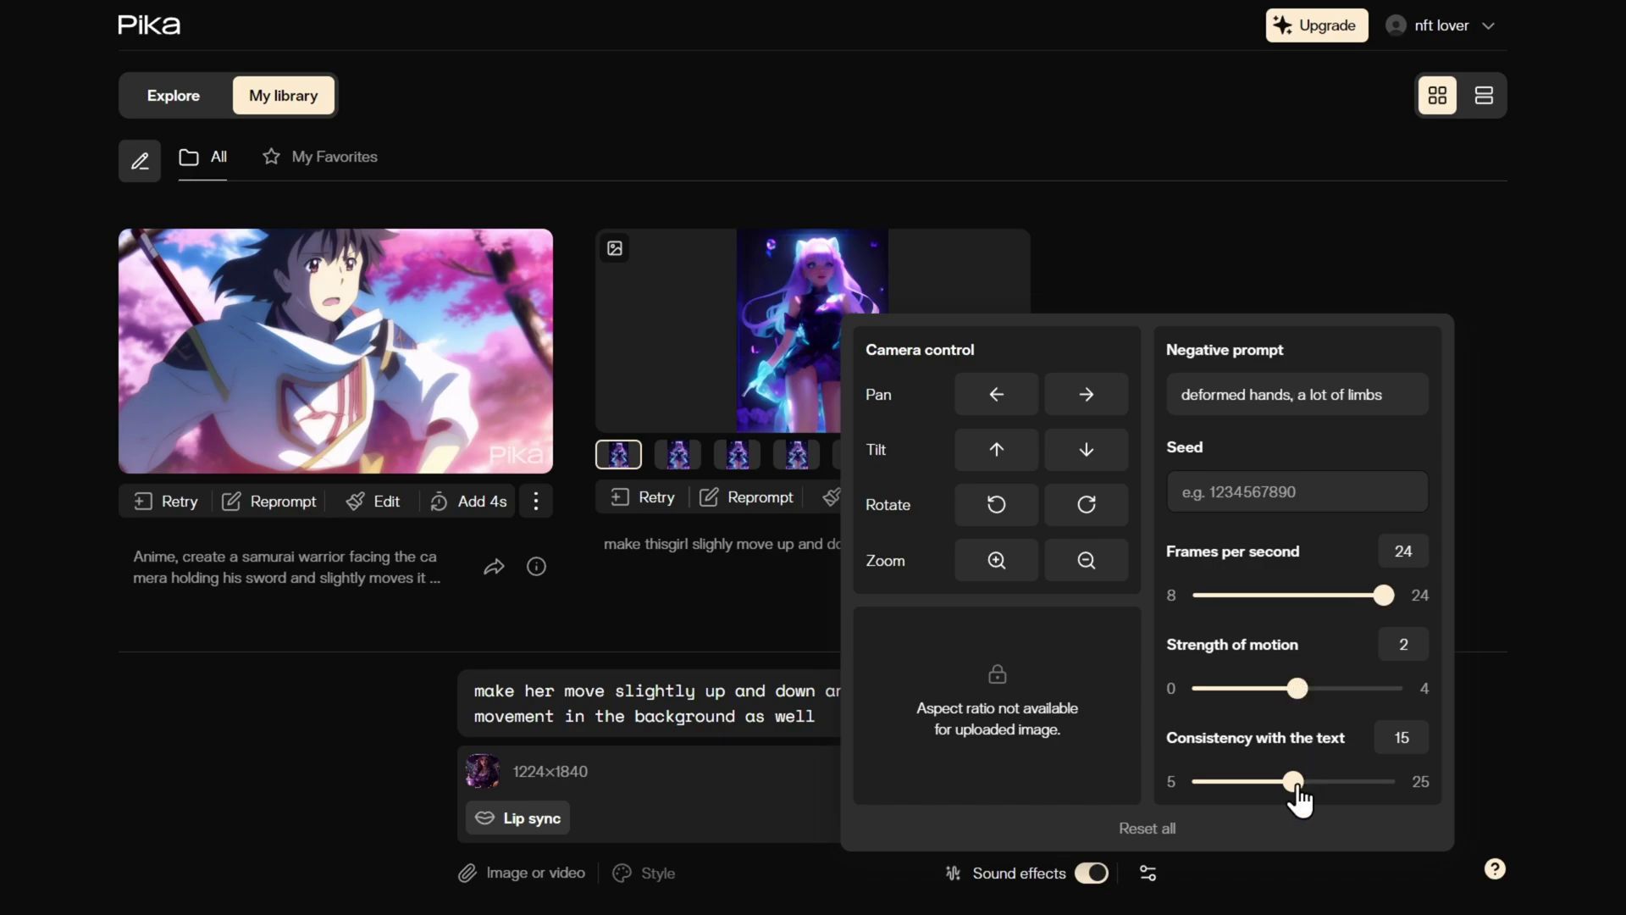
pyautogui.moveTo(1304, 793); pyautogui.dragTo(1325, 794)
pyautogui.click(1281, 870)
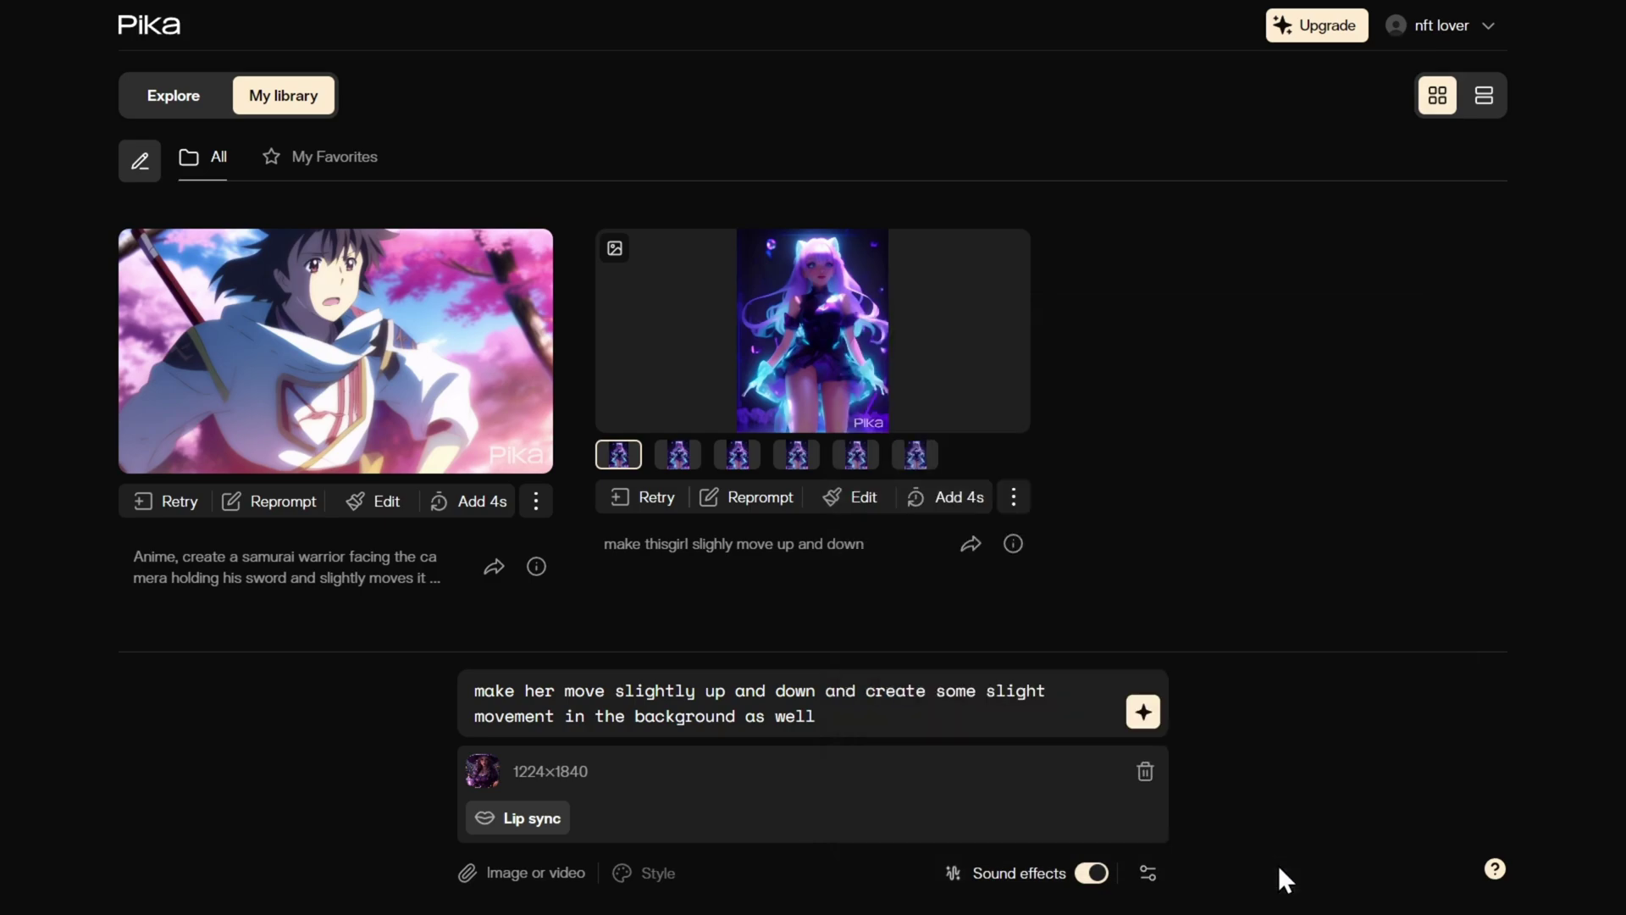
pyautogui.click(1142, 716)
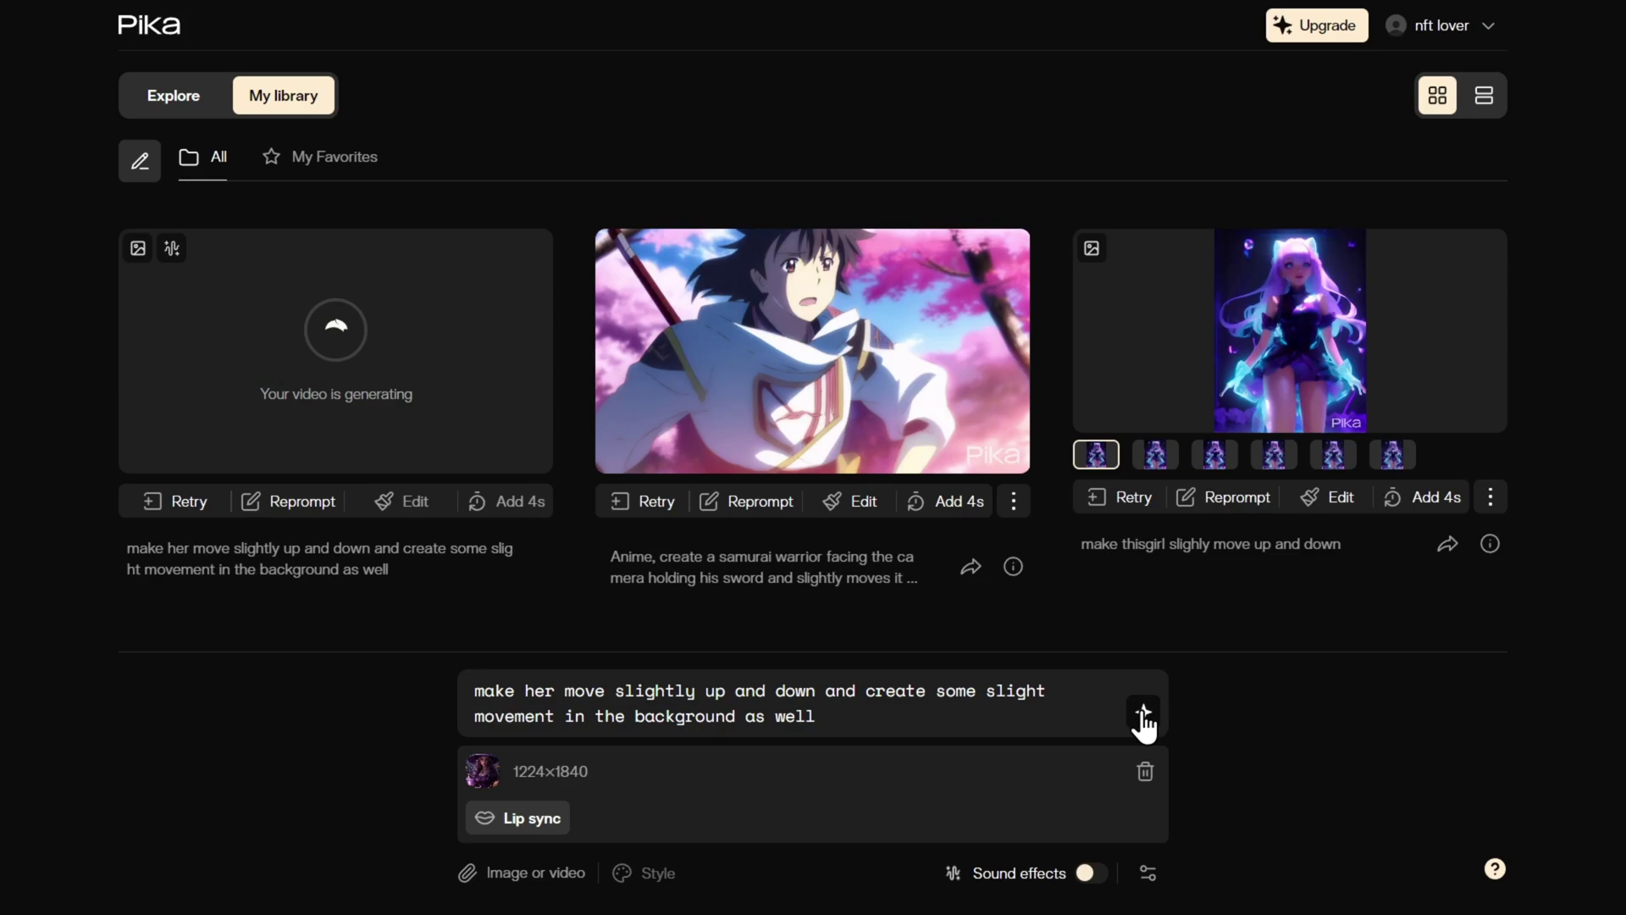
# - Preview the finished 4-second witch video, then reload its prompt and image with Reprompt
pyautogui.moveTo(393, 338)
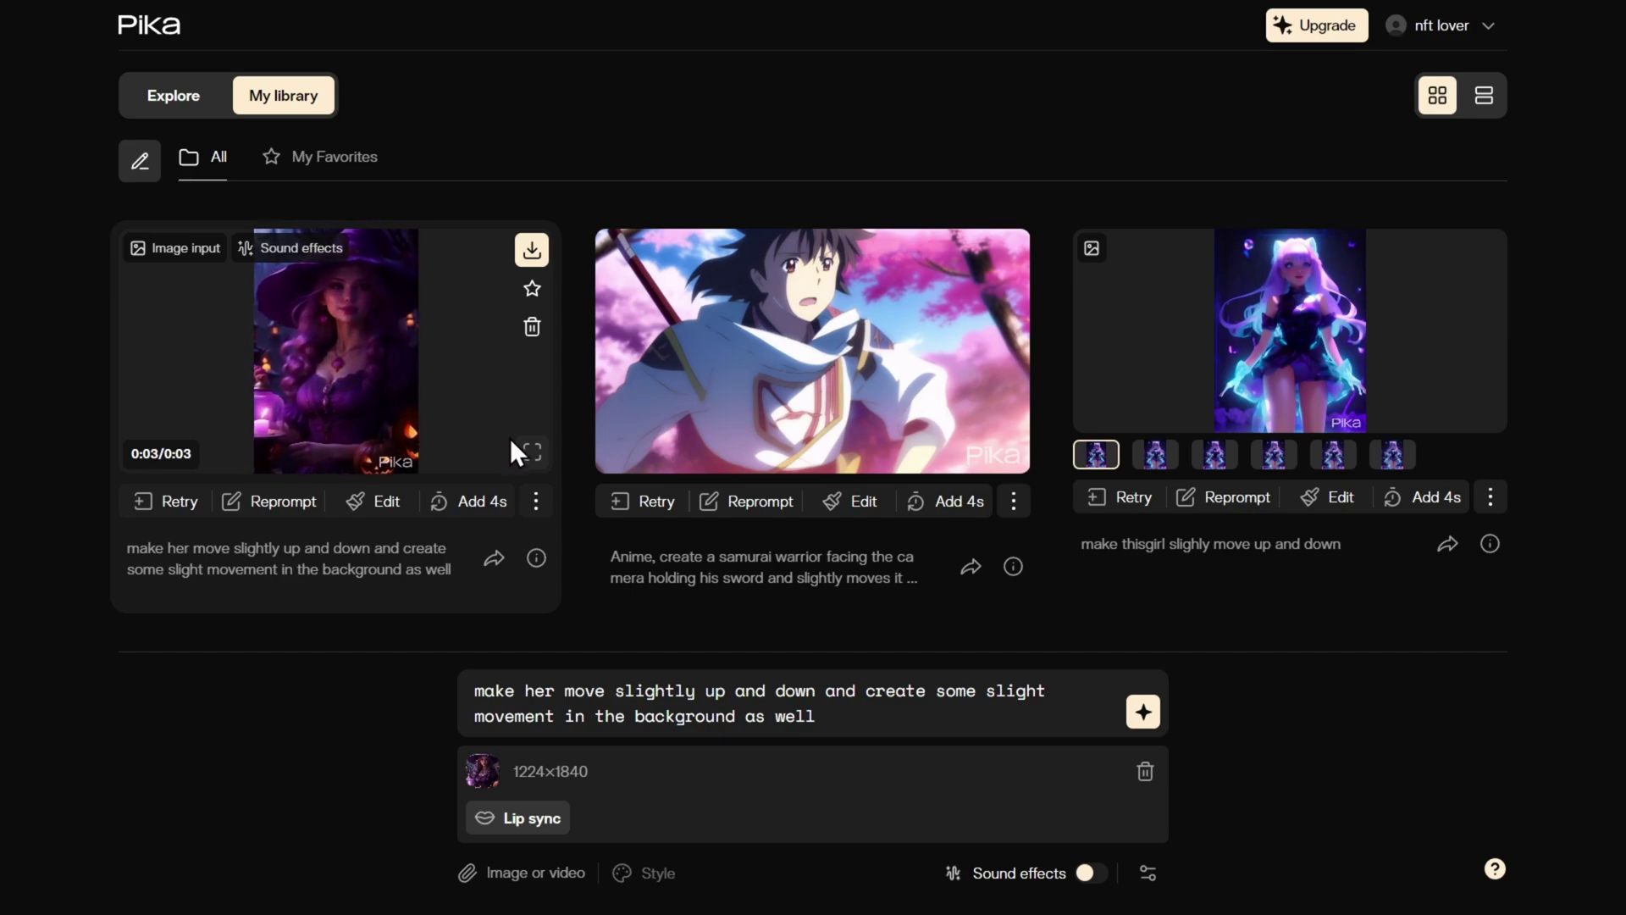
pyautogui.click(532, 451)
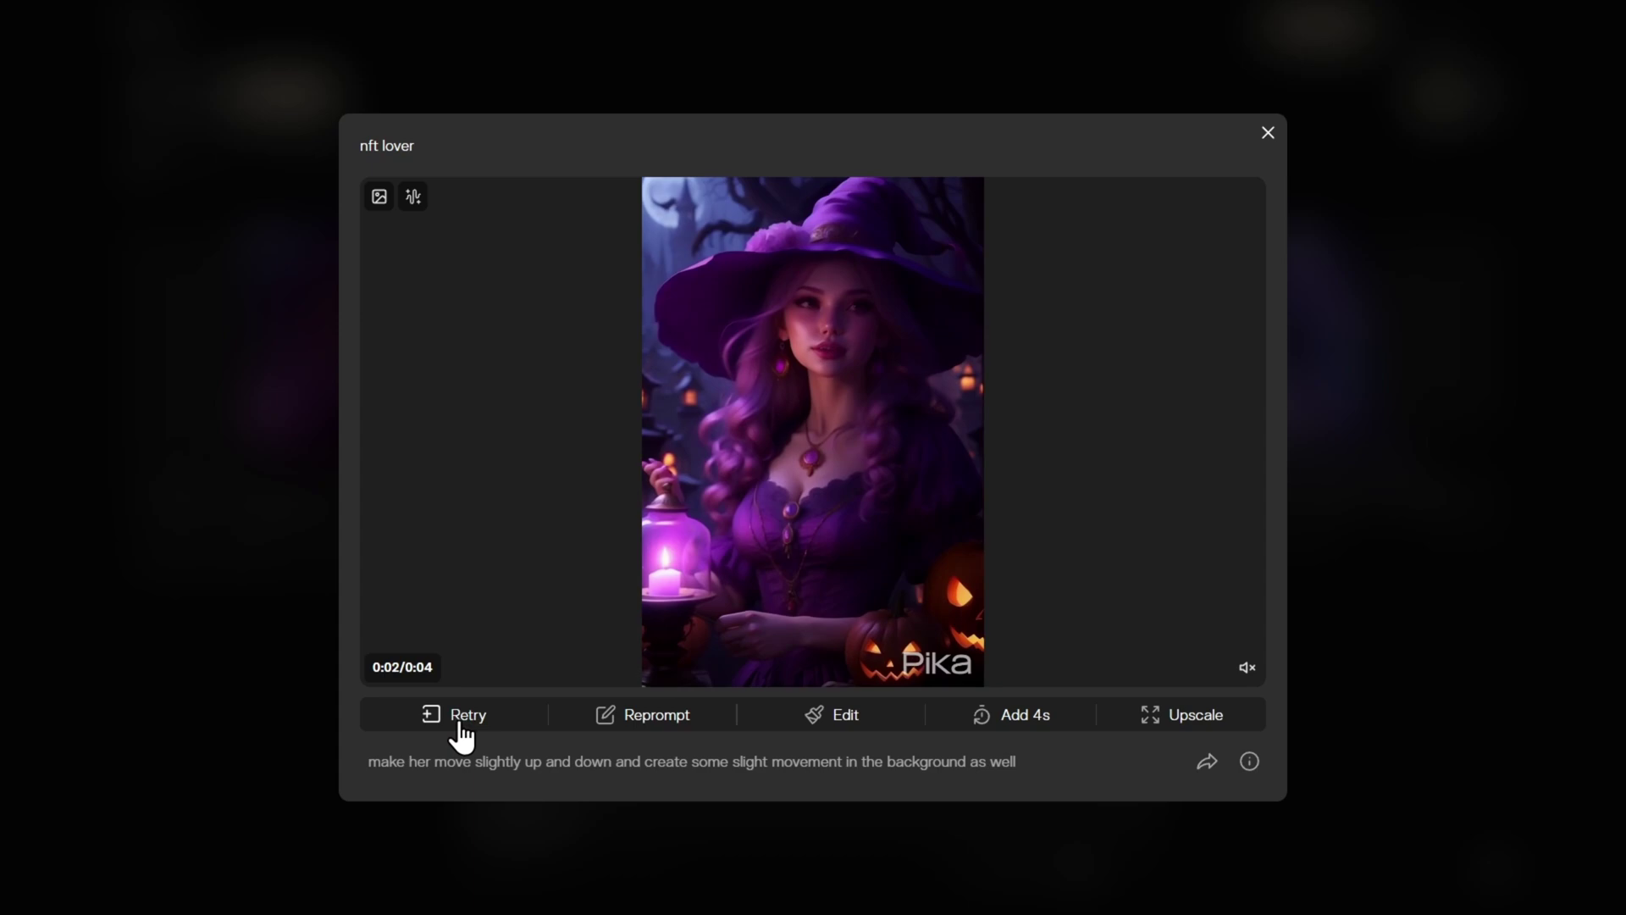
pyautogui.click(645, 727)
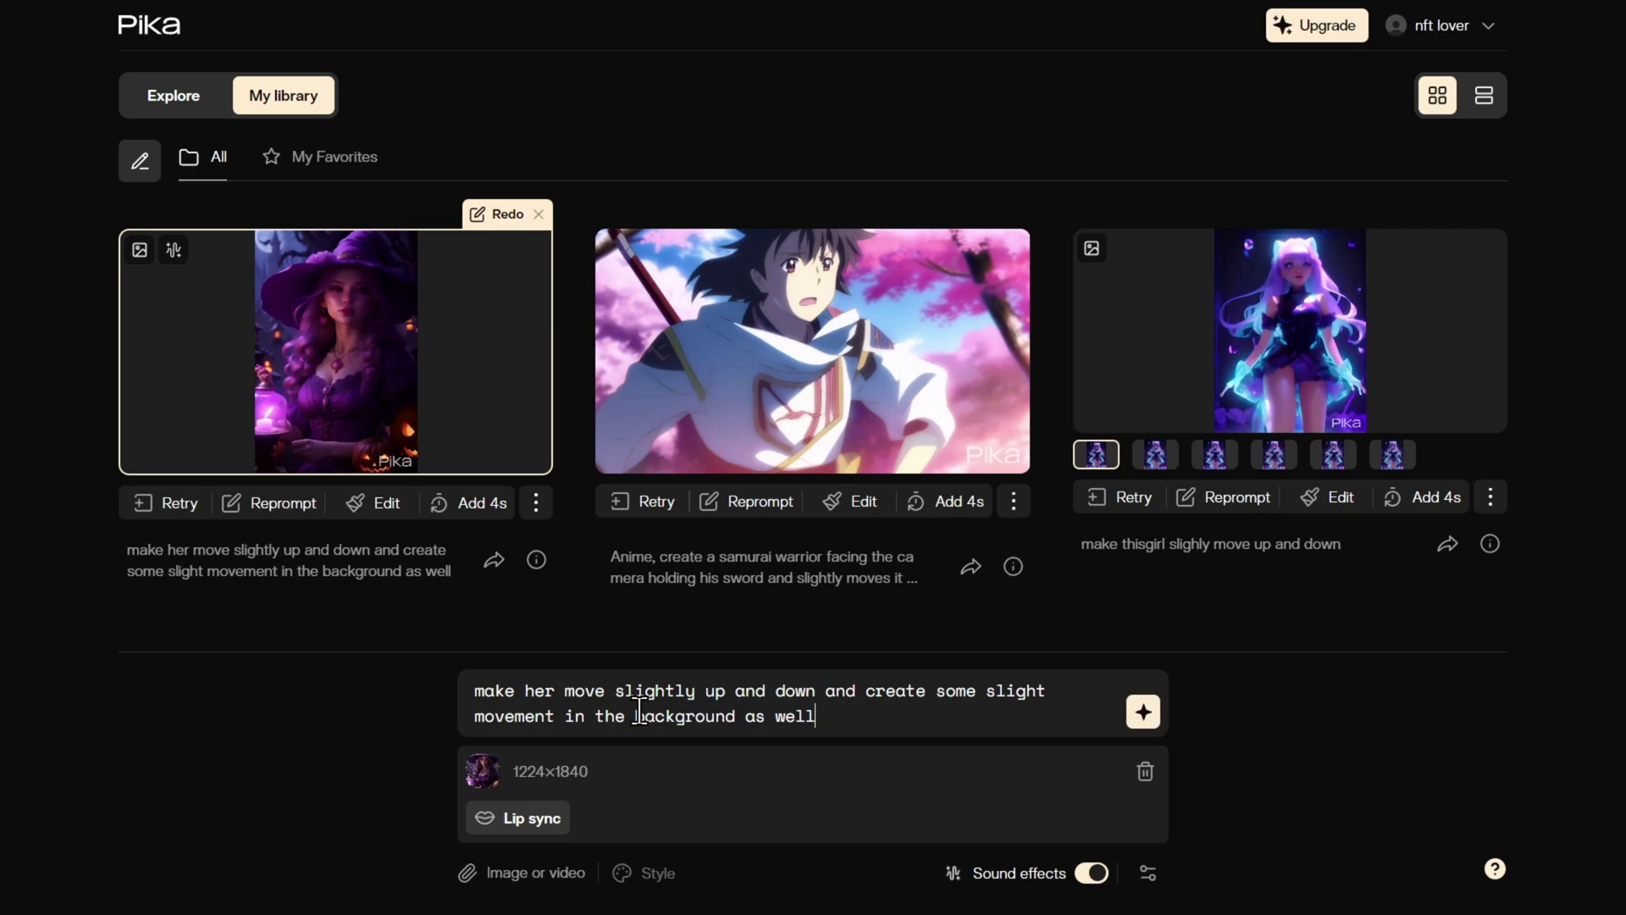
# - Mark the lower-right pumpkins as the modify region and generate with prompt 'remove this pumpkins'
pyautogui.click(377, 508)
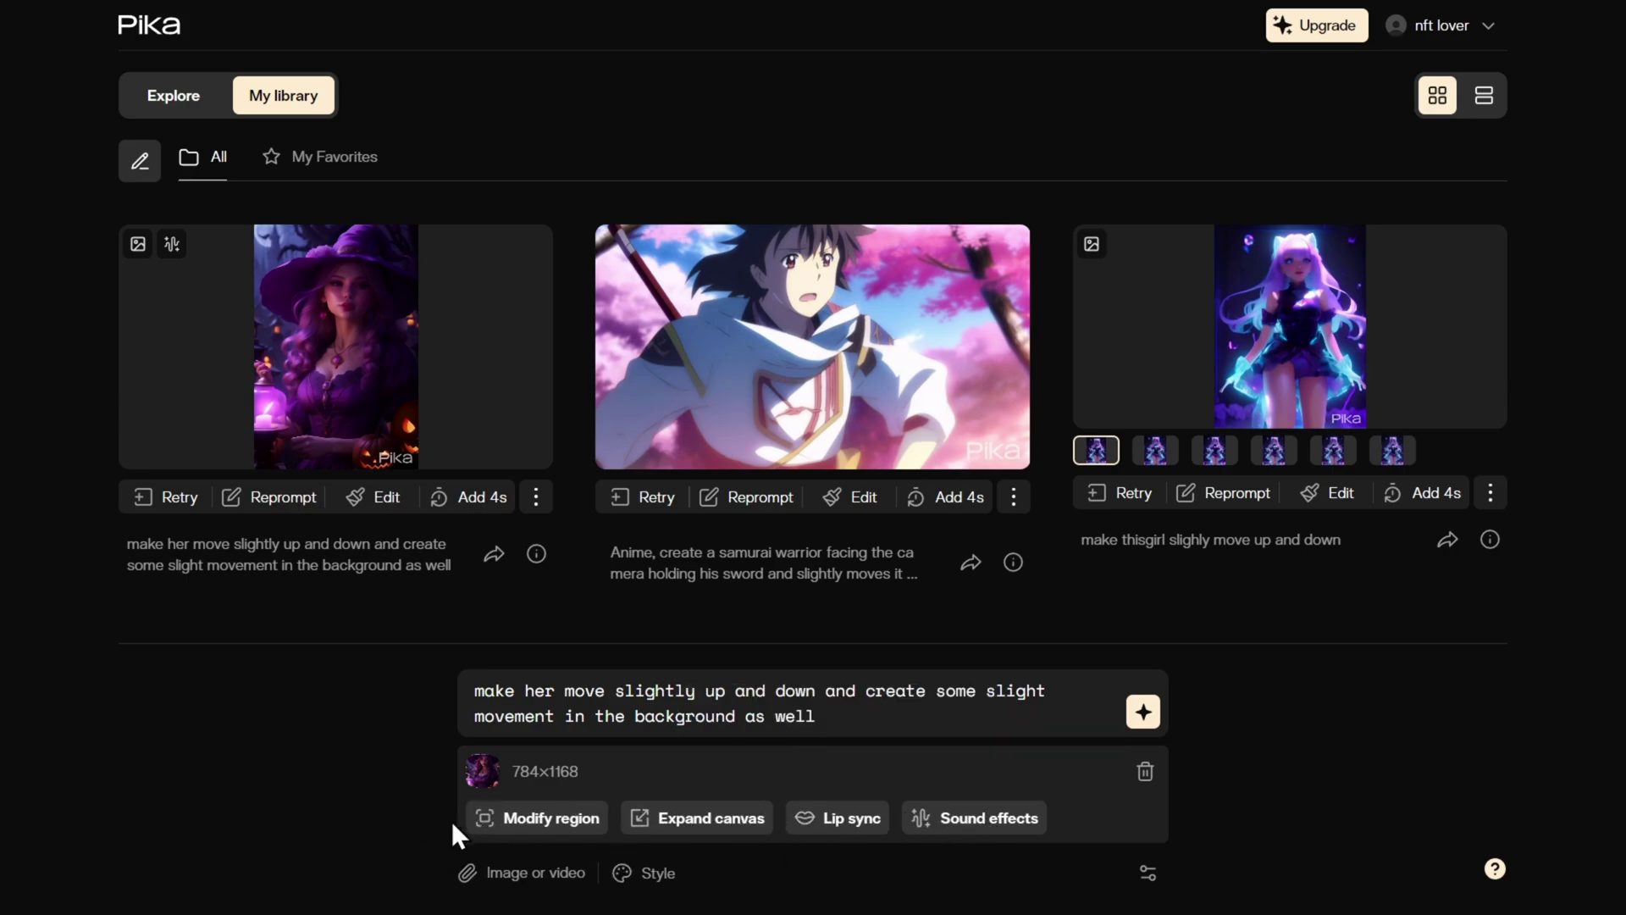
pyautogui.click(541, 820)
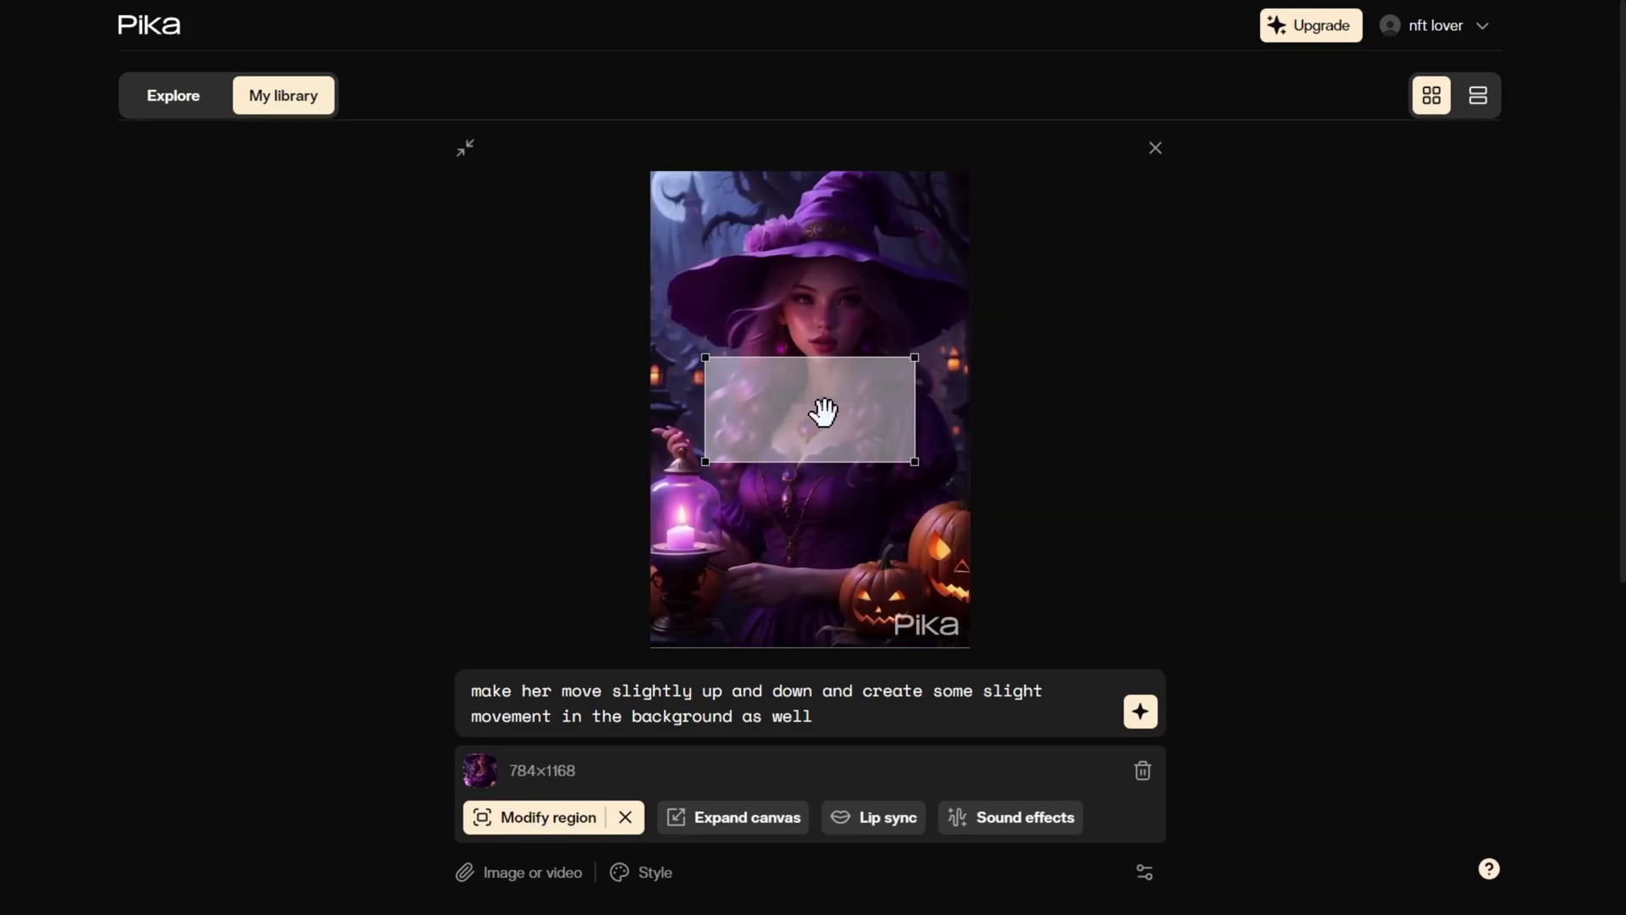
pyautogui.moveTo(823, 412); pyautogui.dragTo(834, 390)
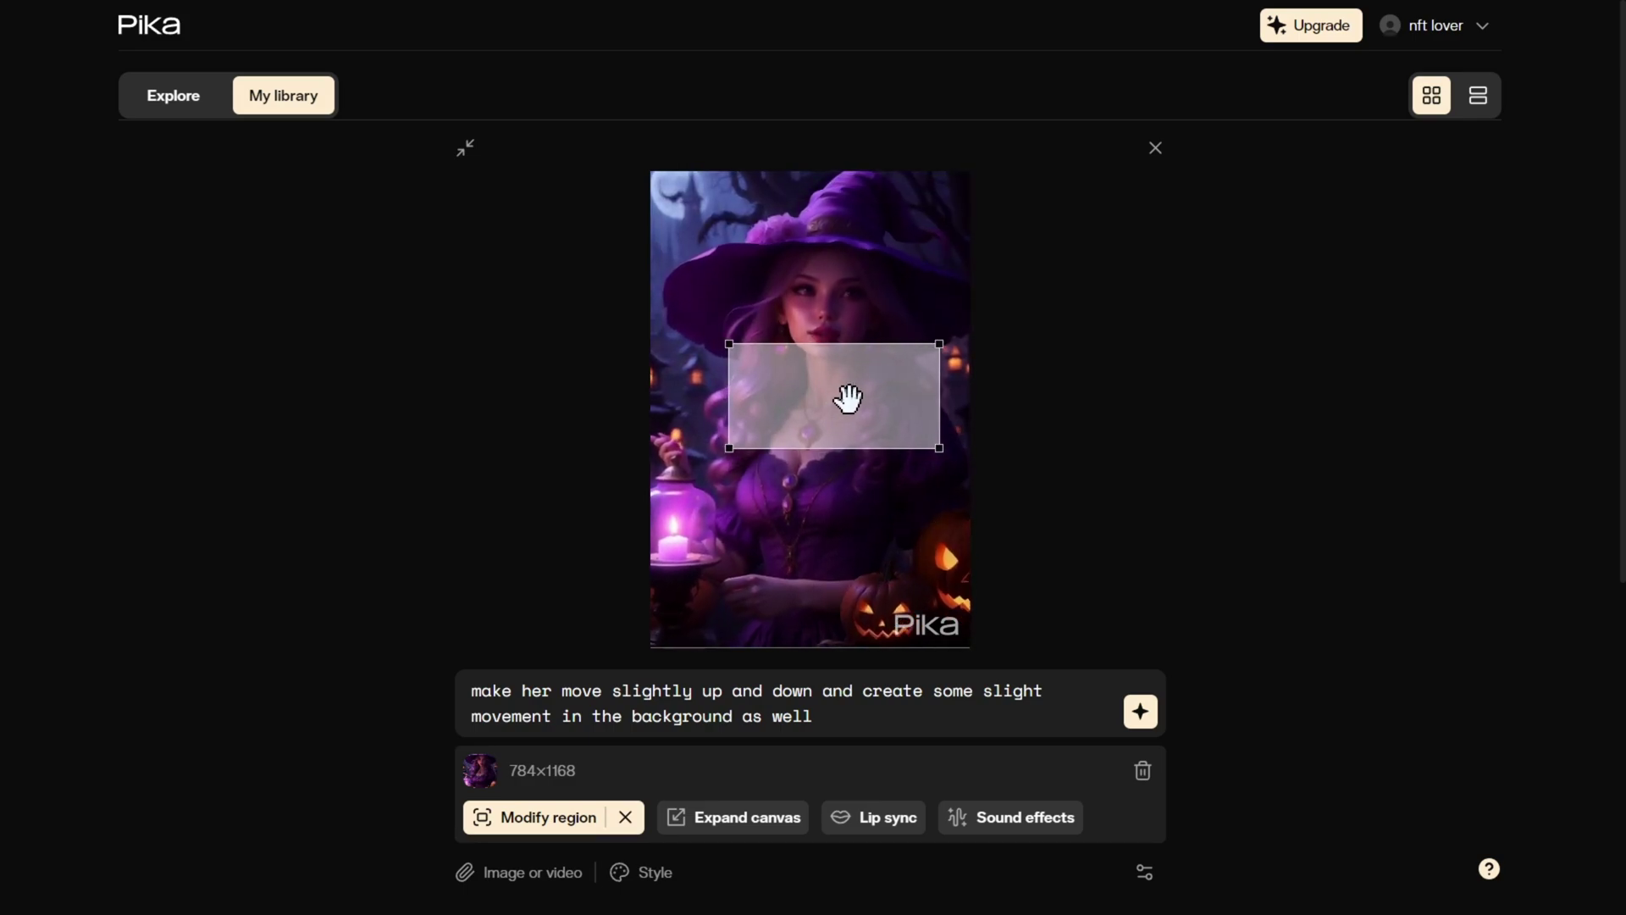
pyautogui.moveTo(834, 390); pyautogui.dragTo(890, 602)
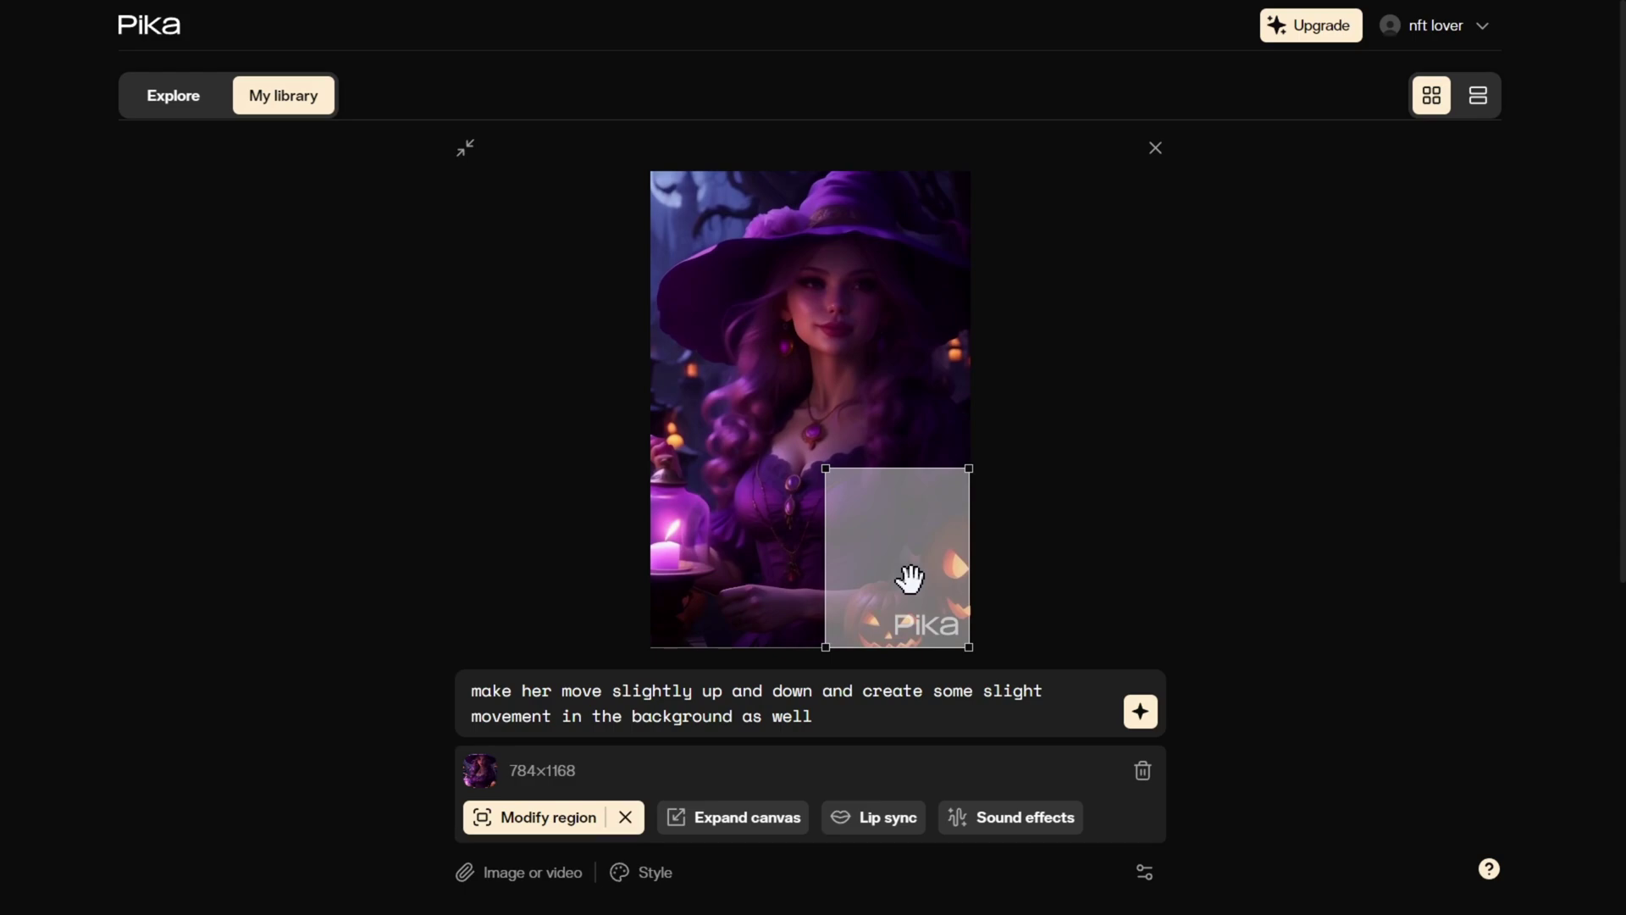
pyautogui.moveTo(864, 714); pyautogui.dragTo(469, 690)
pyautogui.press('BackSpace')
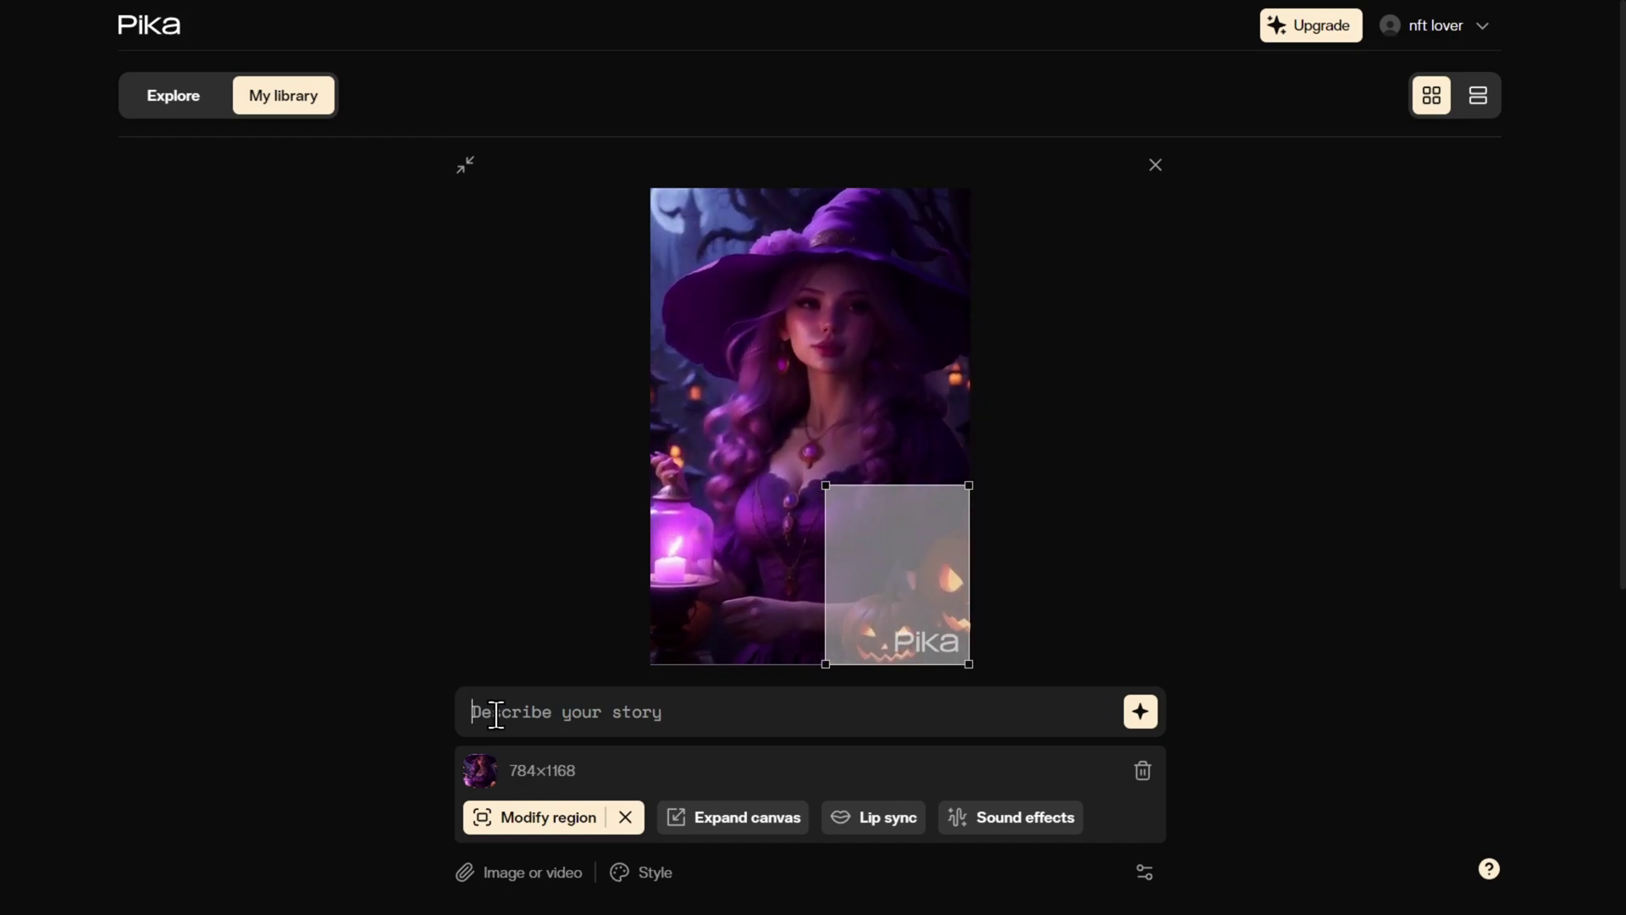
pyautogui.write('remove this pumpkins')
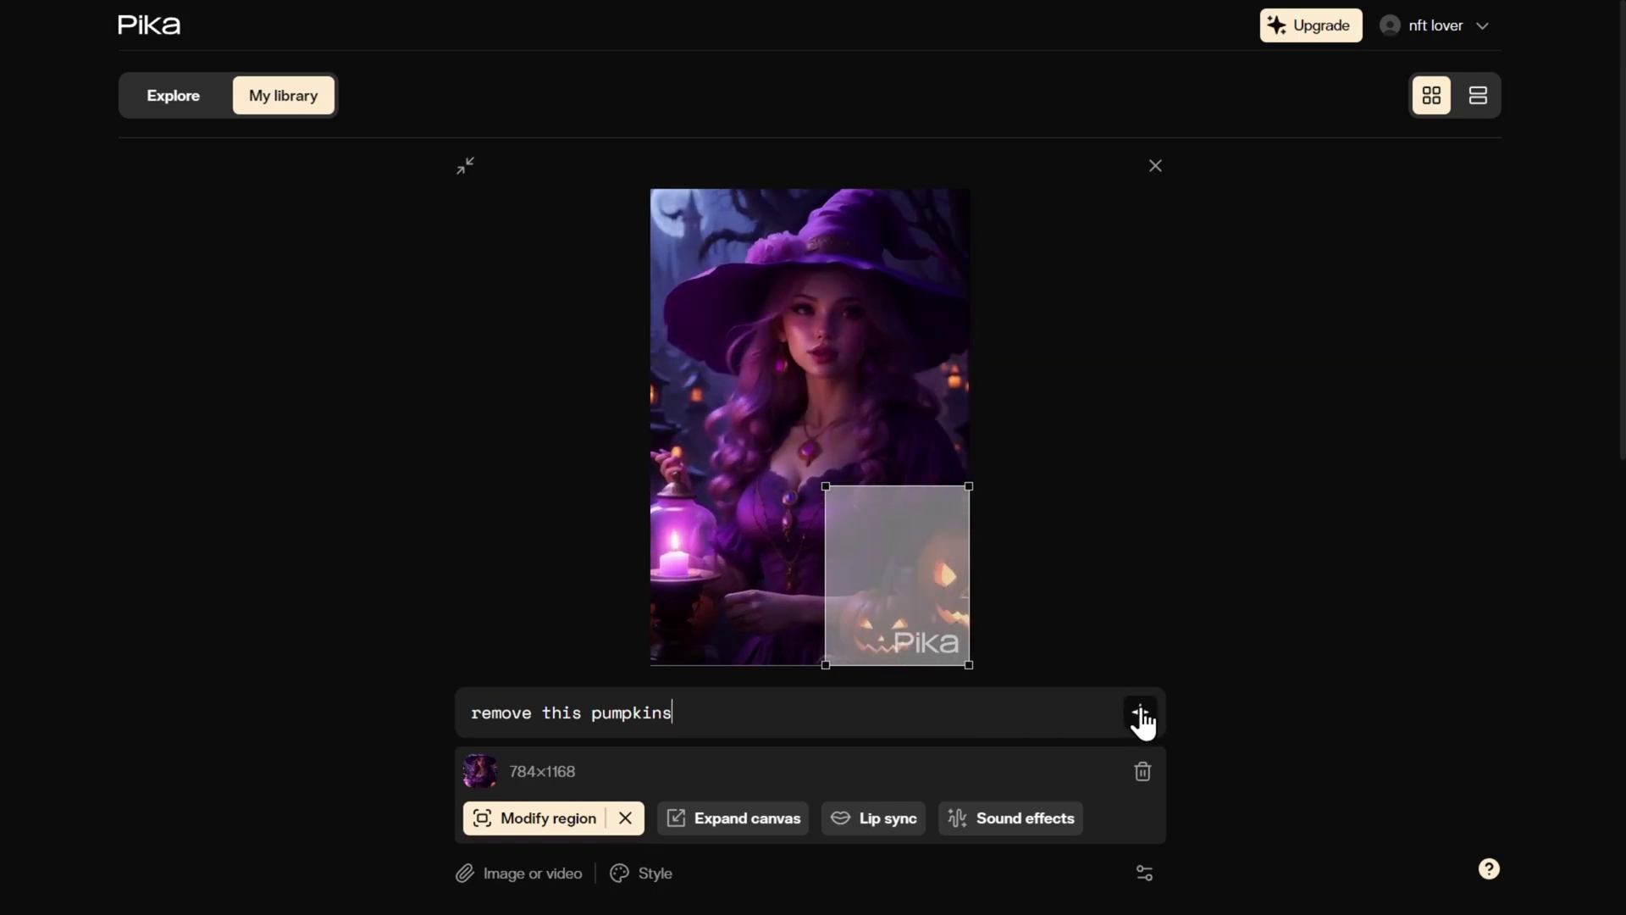
pyautogui.click(1154, 167)
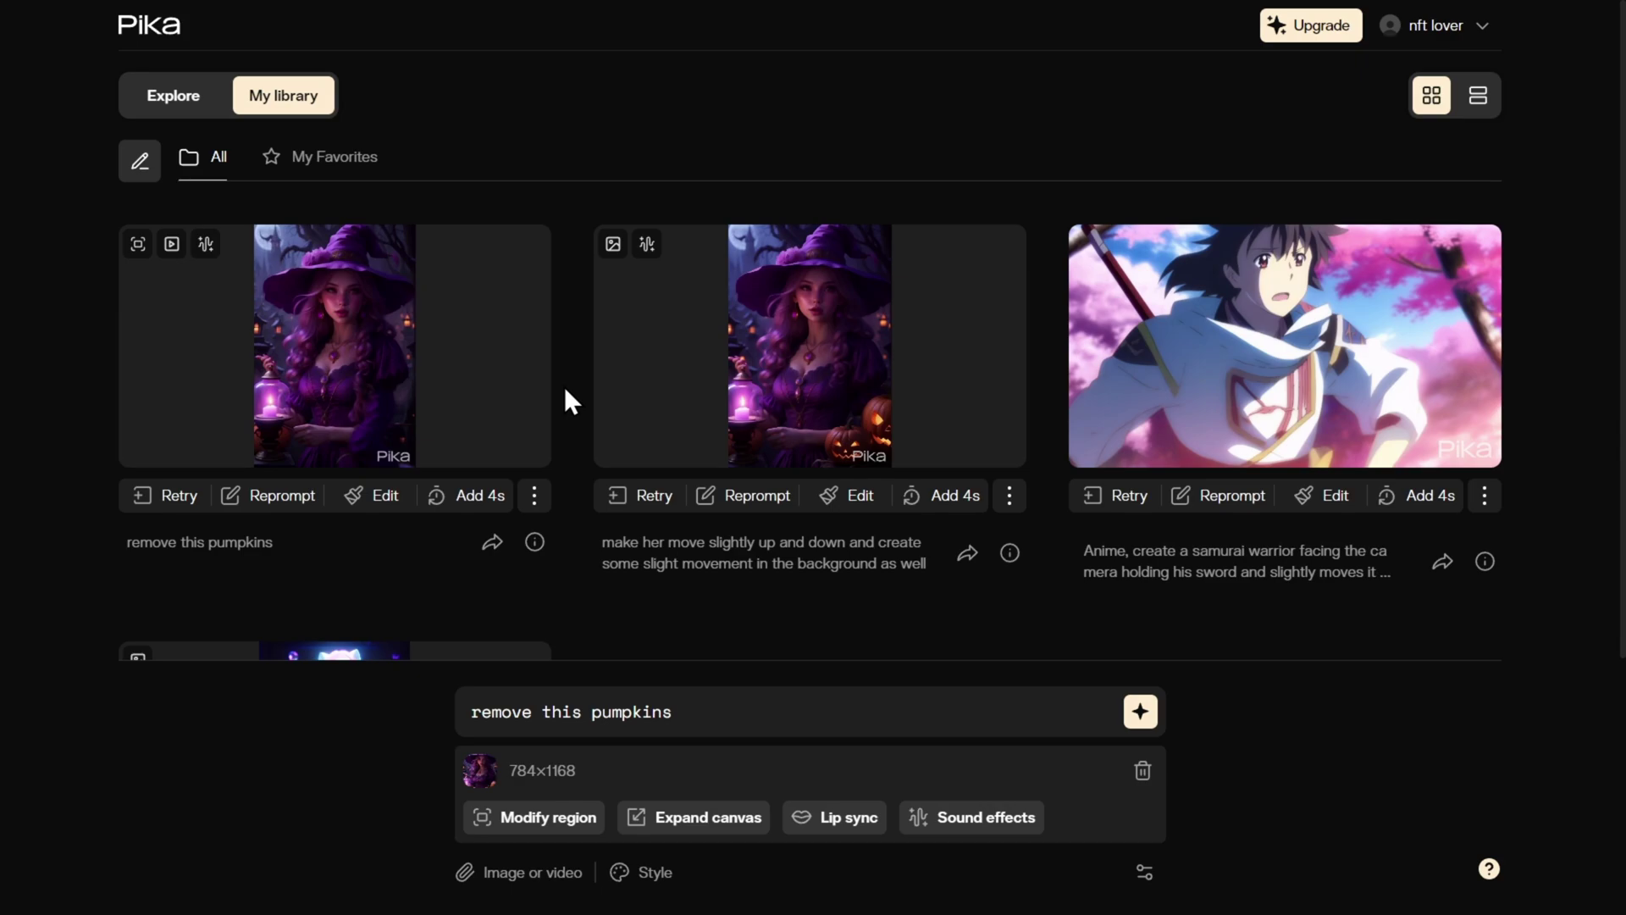
# - Preview the pumpkin-free 3-second clip and load it for further editing
pyautogui.moveTo(308, 387)
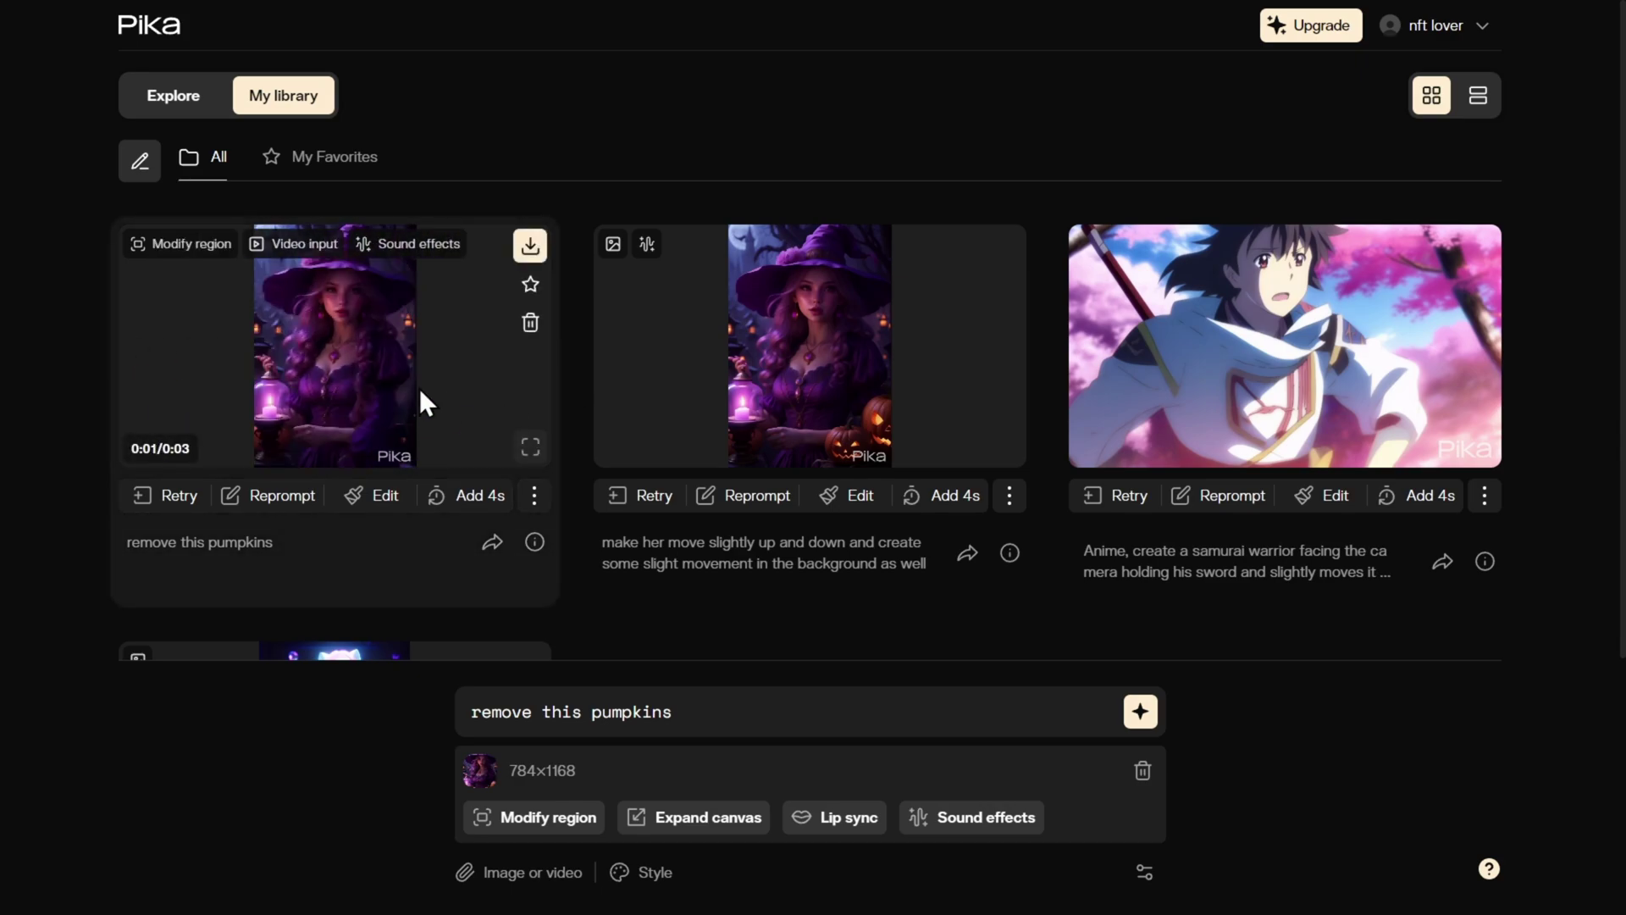
pyautogui.click(530, 446)
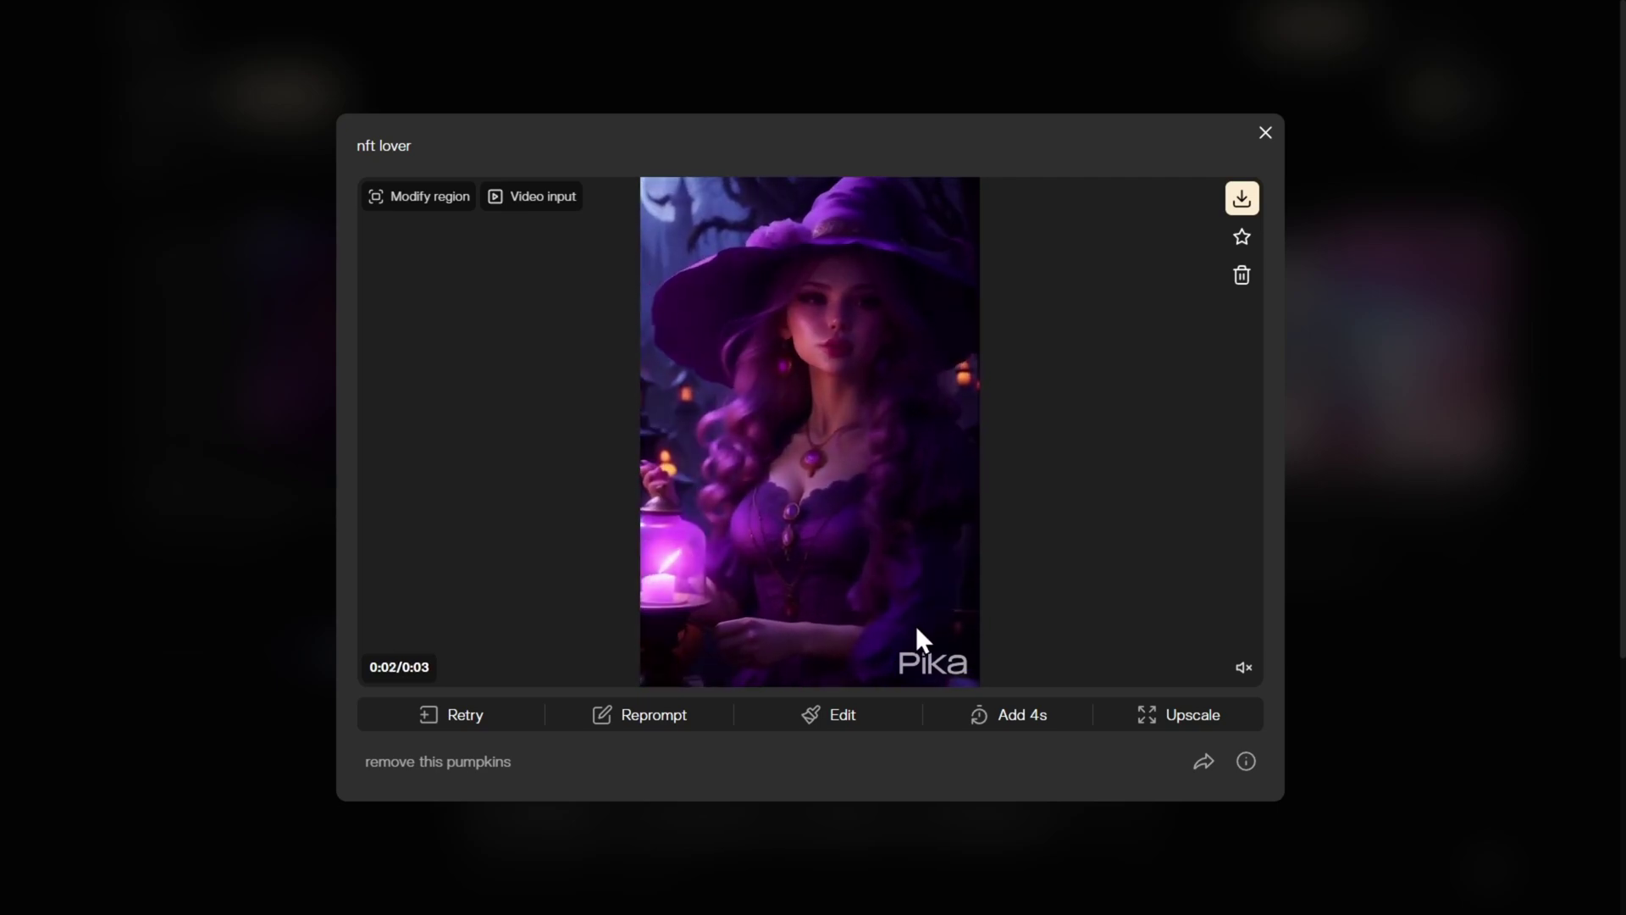
pyautogui.click(844, 716)
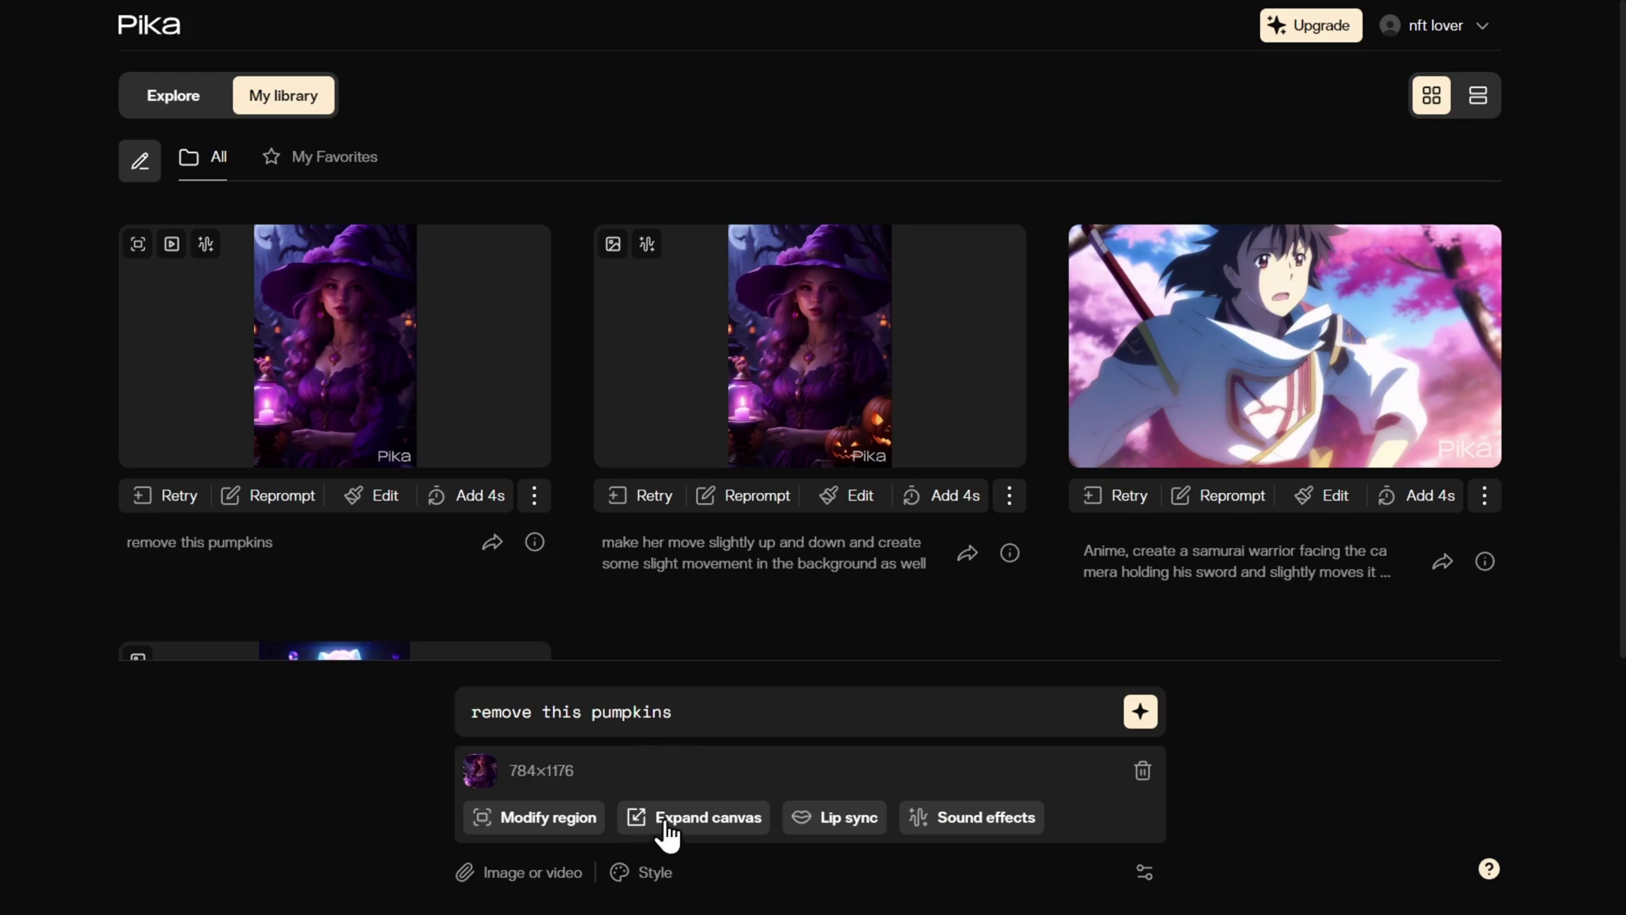
# - Expand the pumpkin-free clip's canvas to a square 1:1 frame and generate it
pyautogui.click(708, 820)
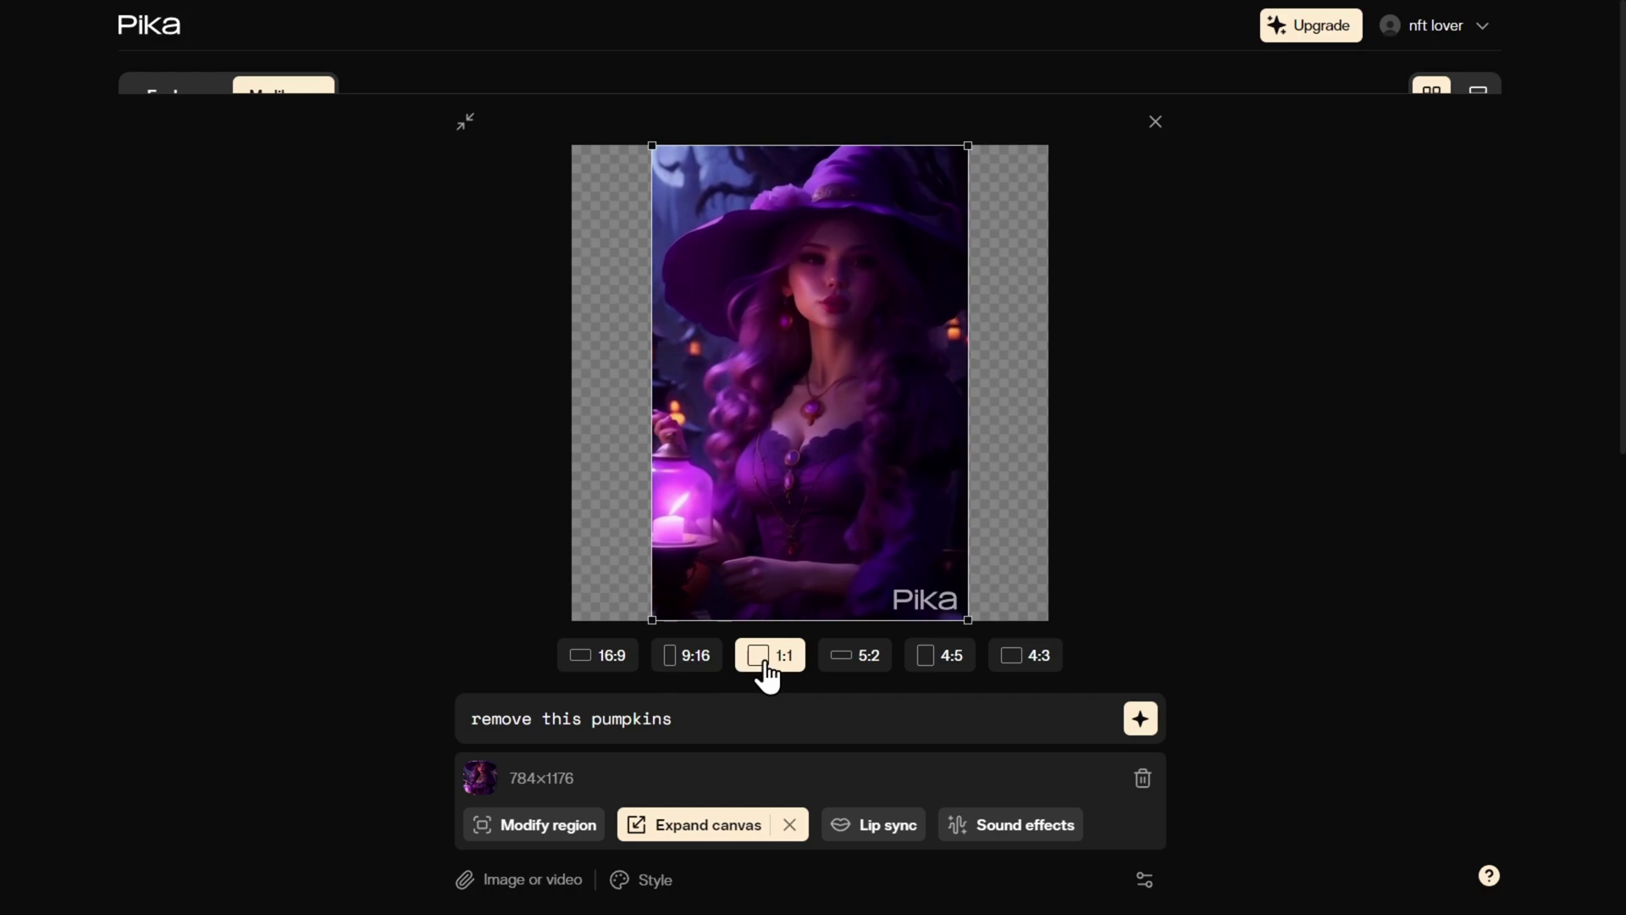
pyautogui.click(617, 661)
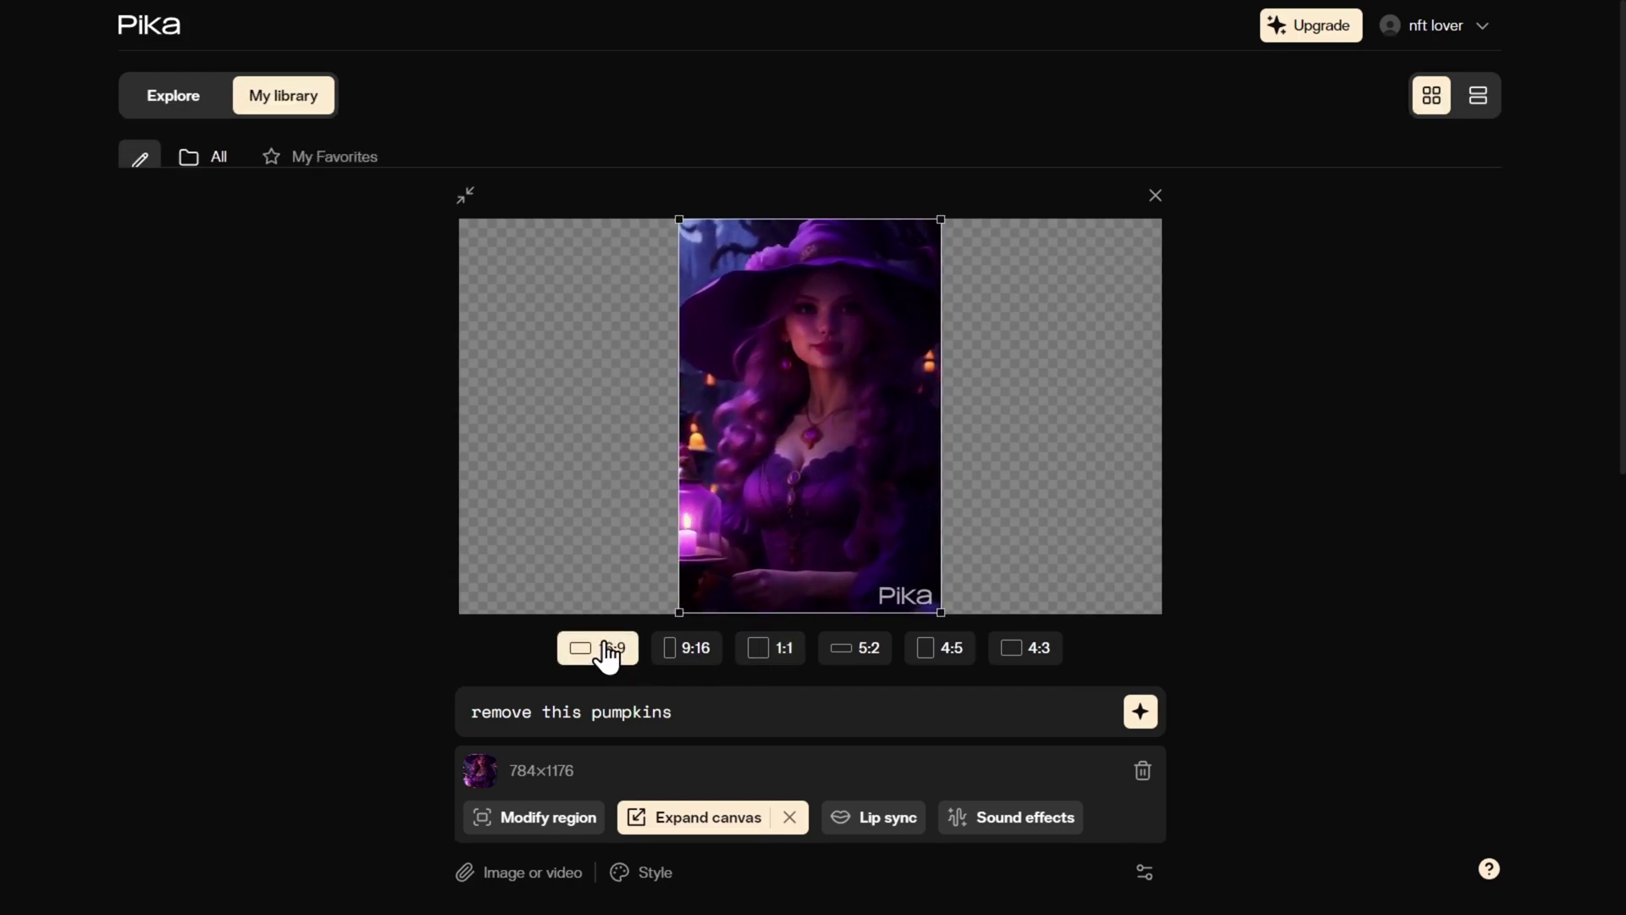
pyautogui.click(766, 656)
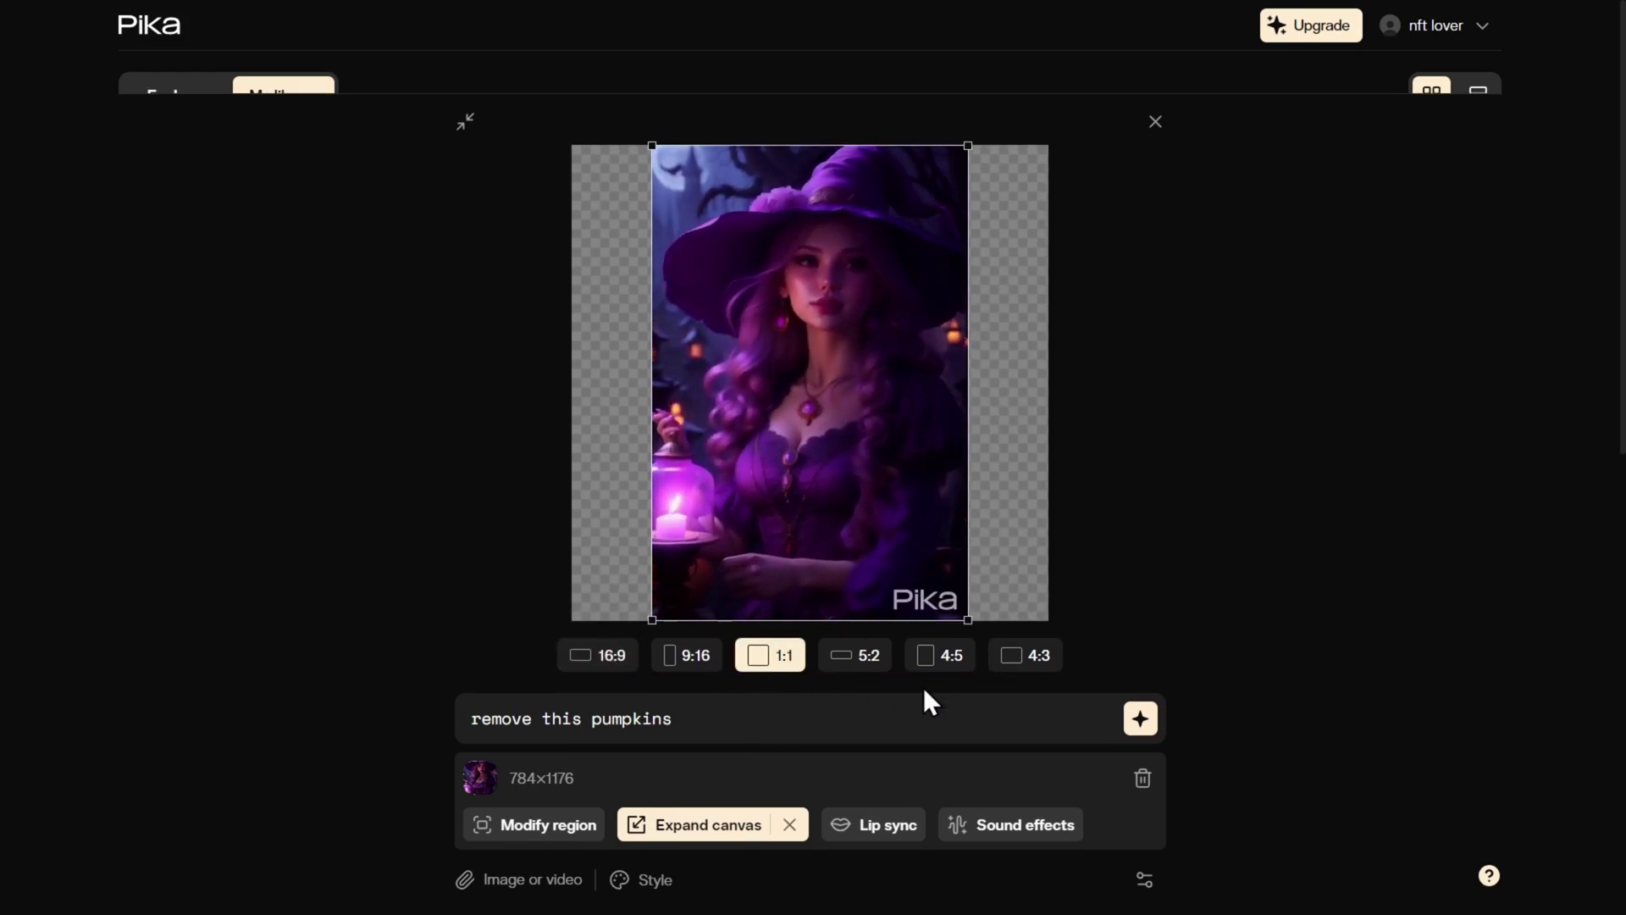
pyautogui.click(1140, 718)
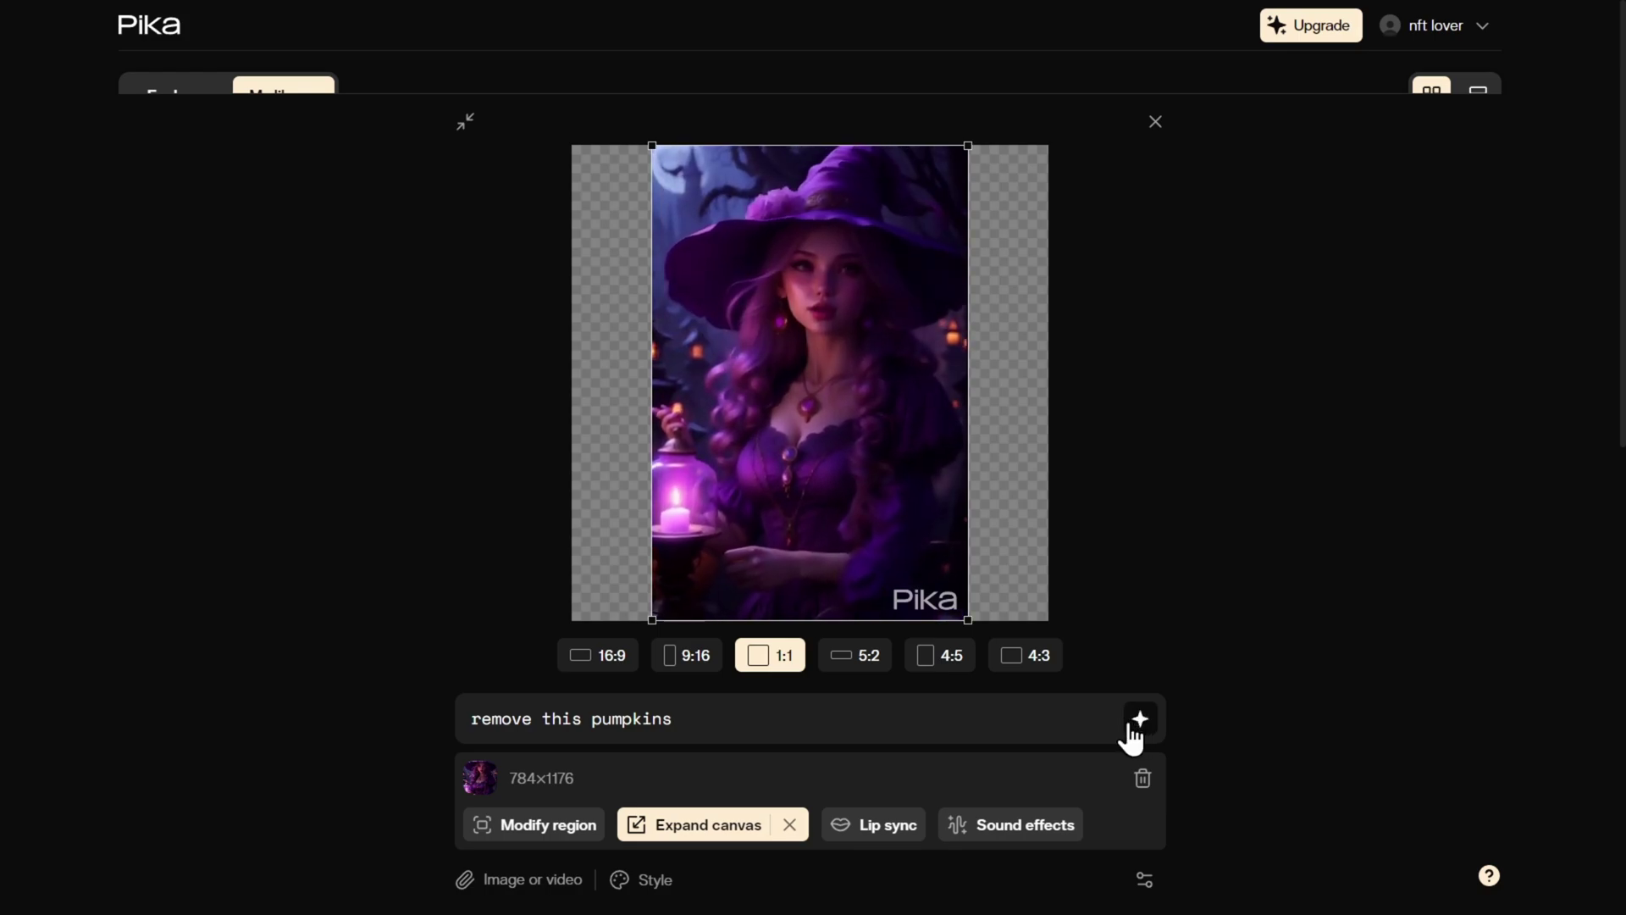
pyautogui.click(1156, 122)
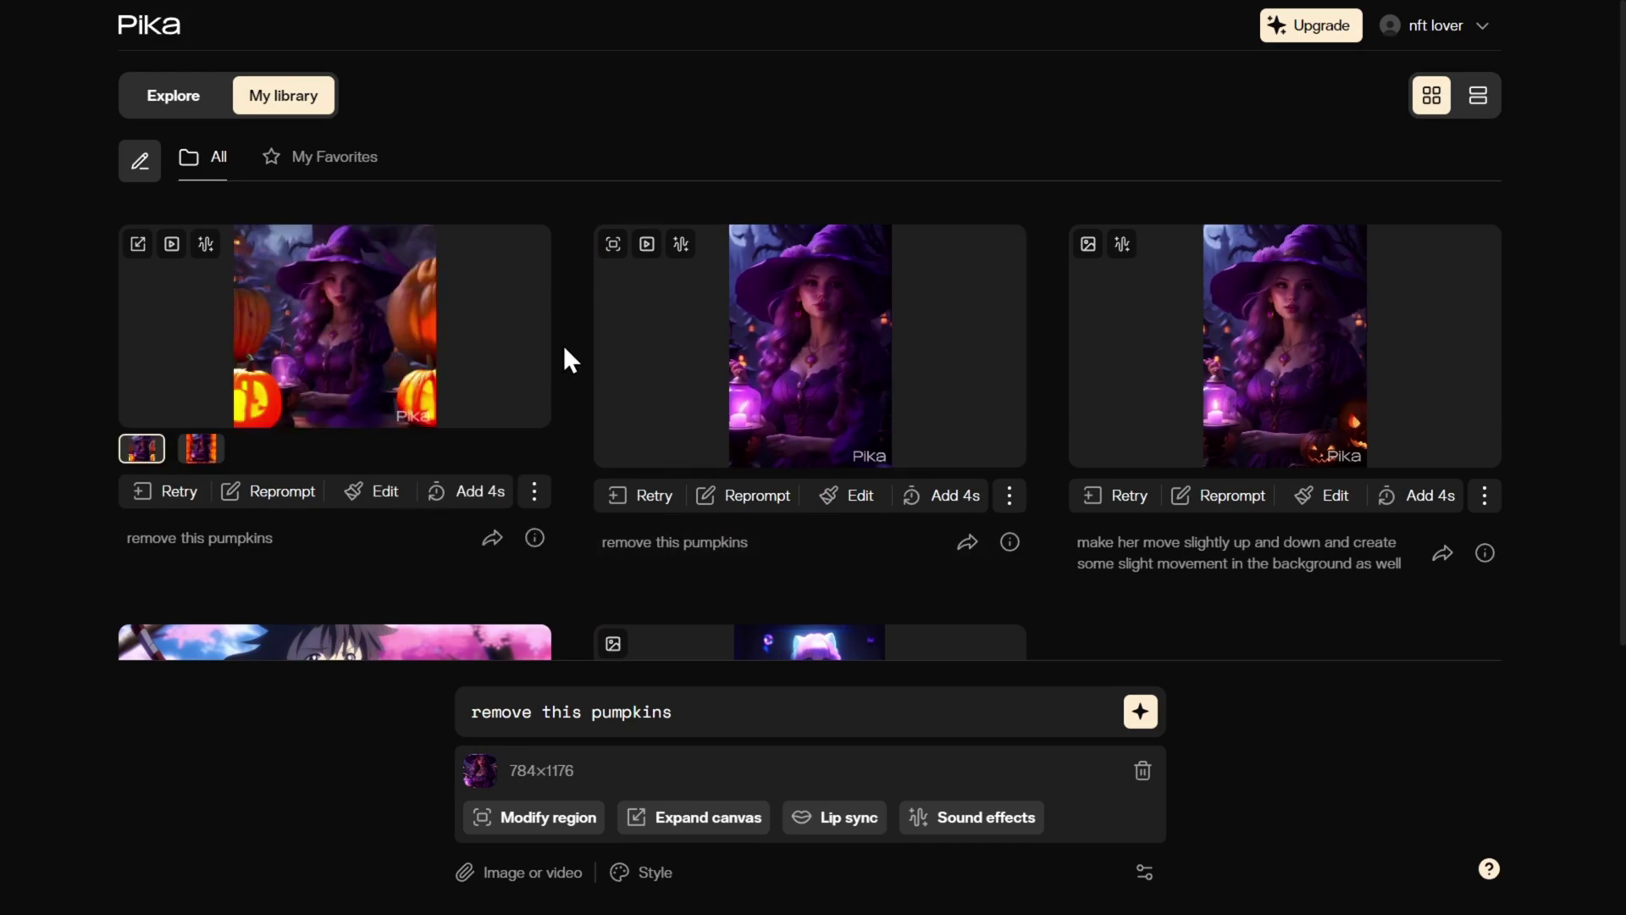
# - Preview the square expanded witch clip and load it at 960×960 as the next input
pyautogui.moveTo(344, 363)
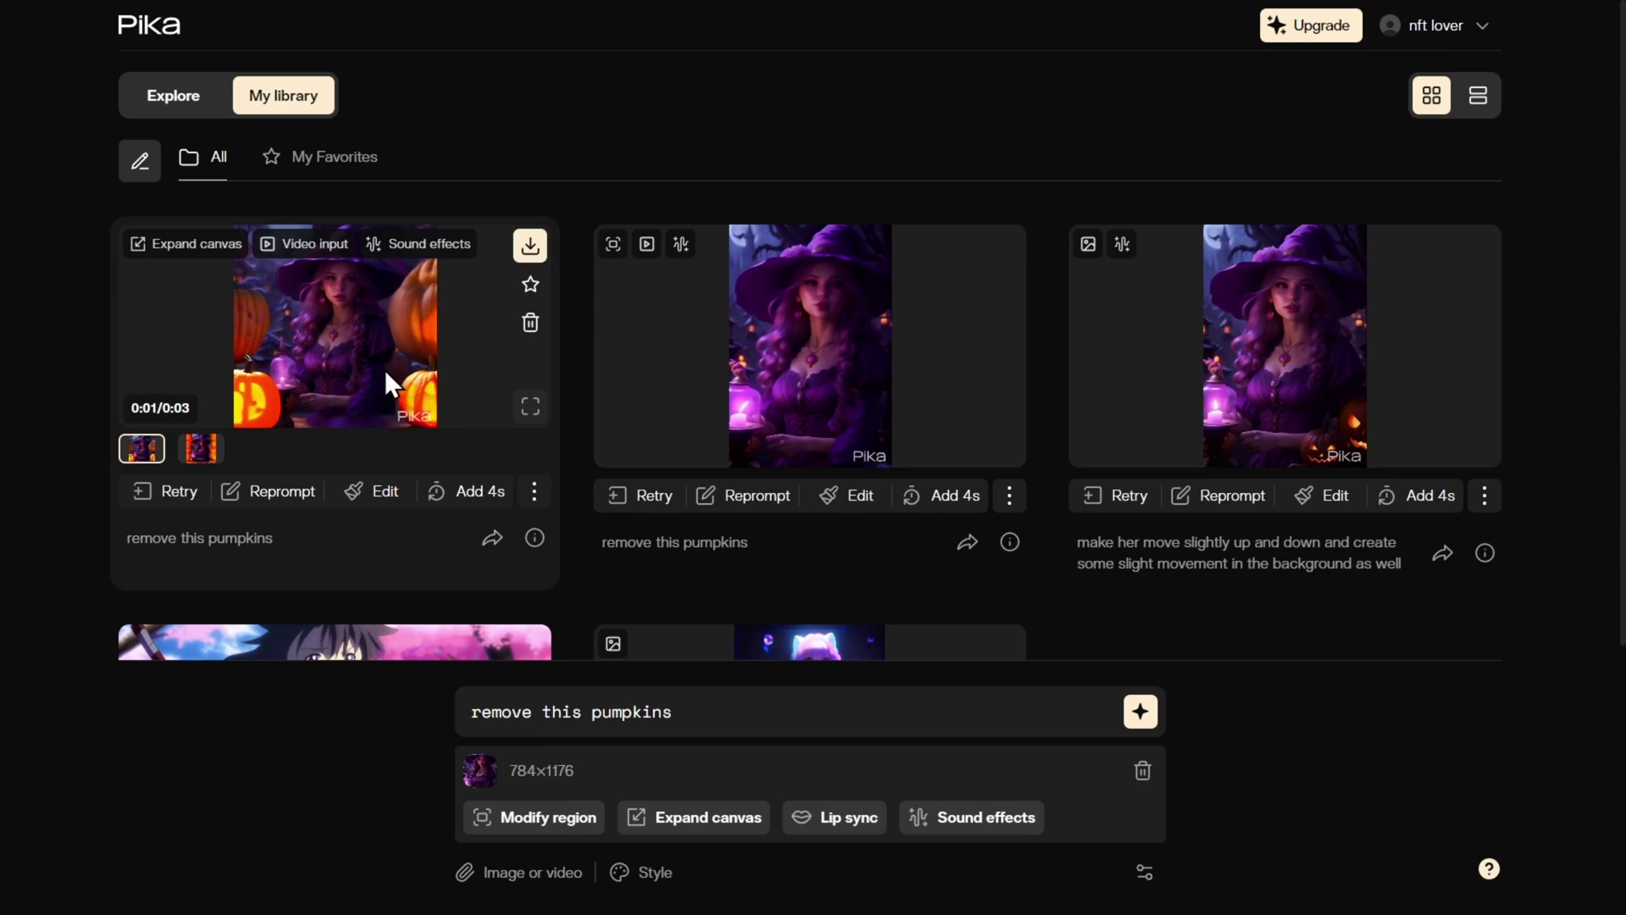
pyautogui.click(530, 408)
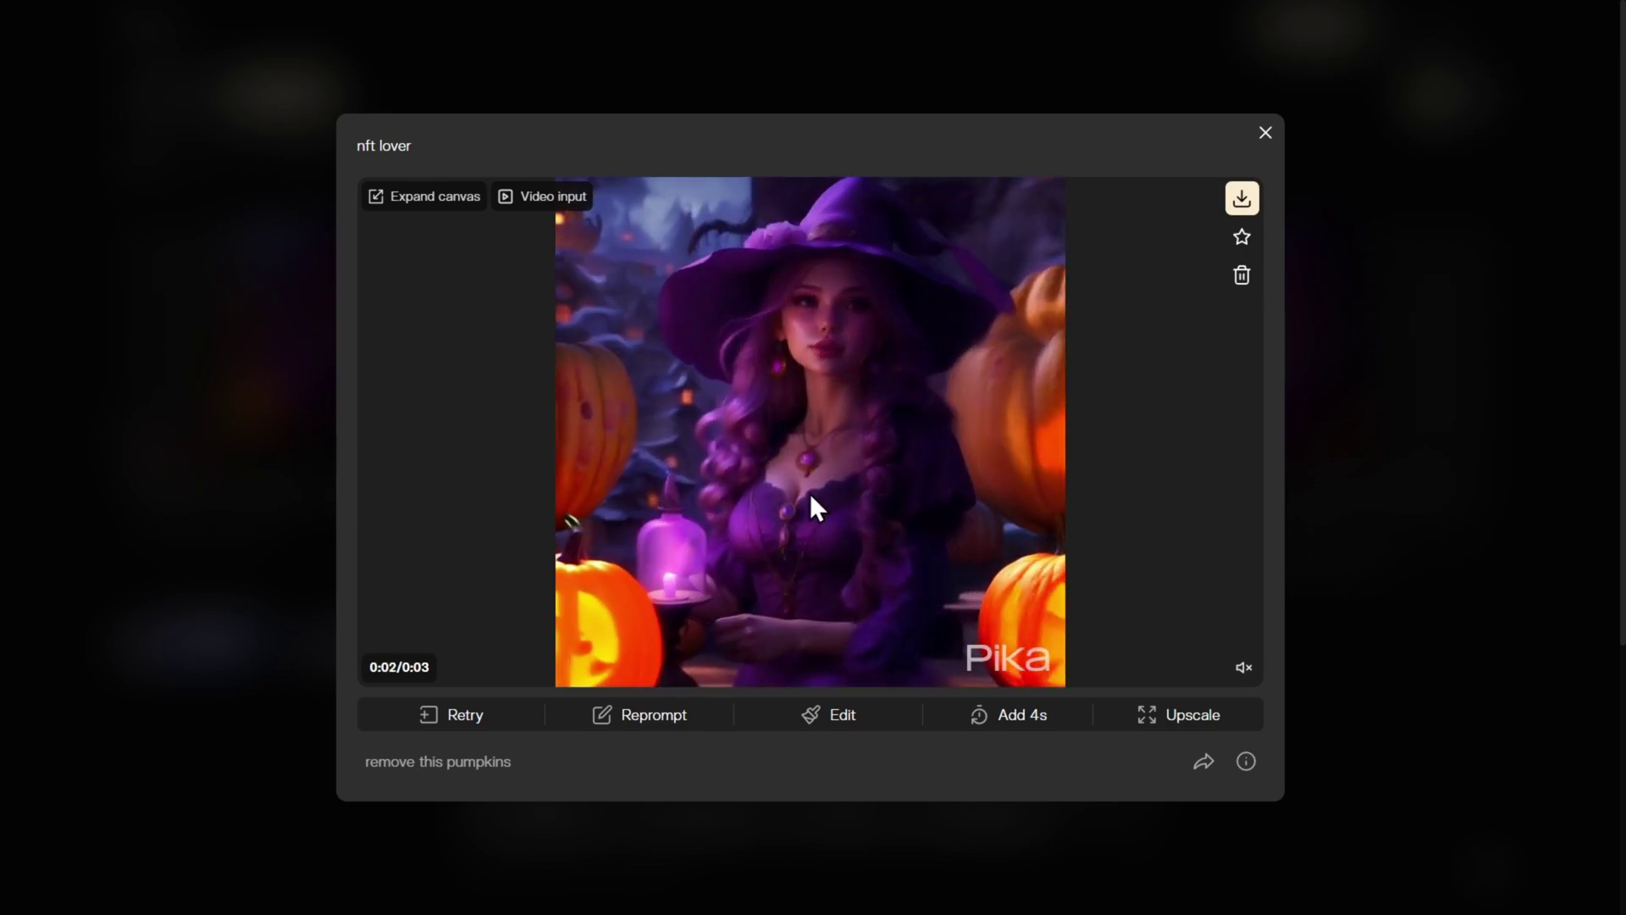
pyautogui.click(830, 720)
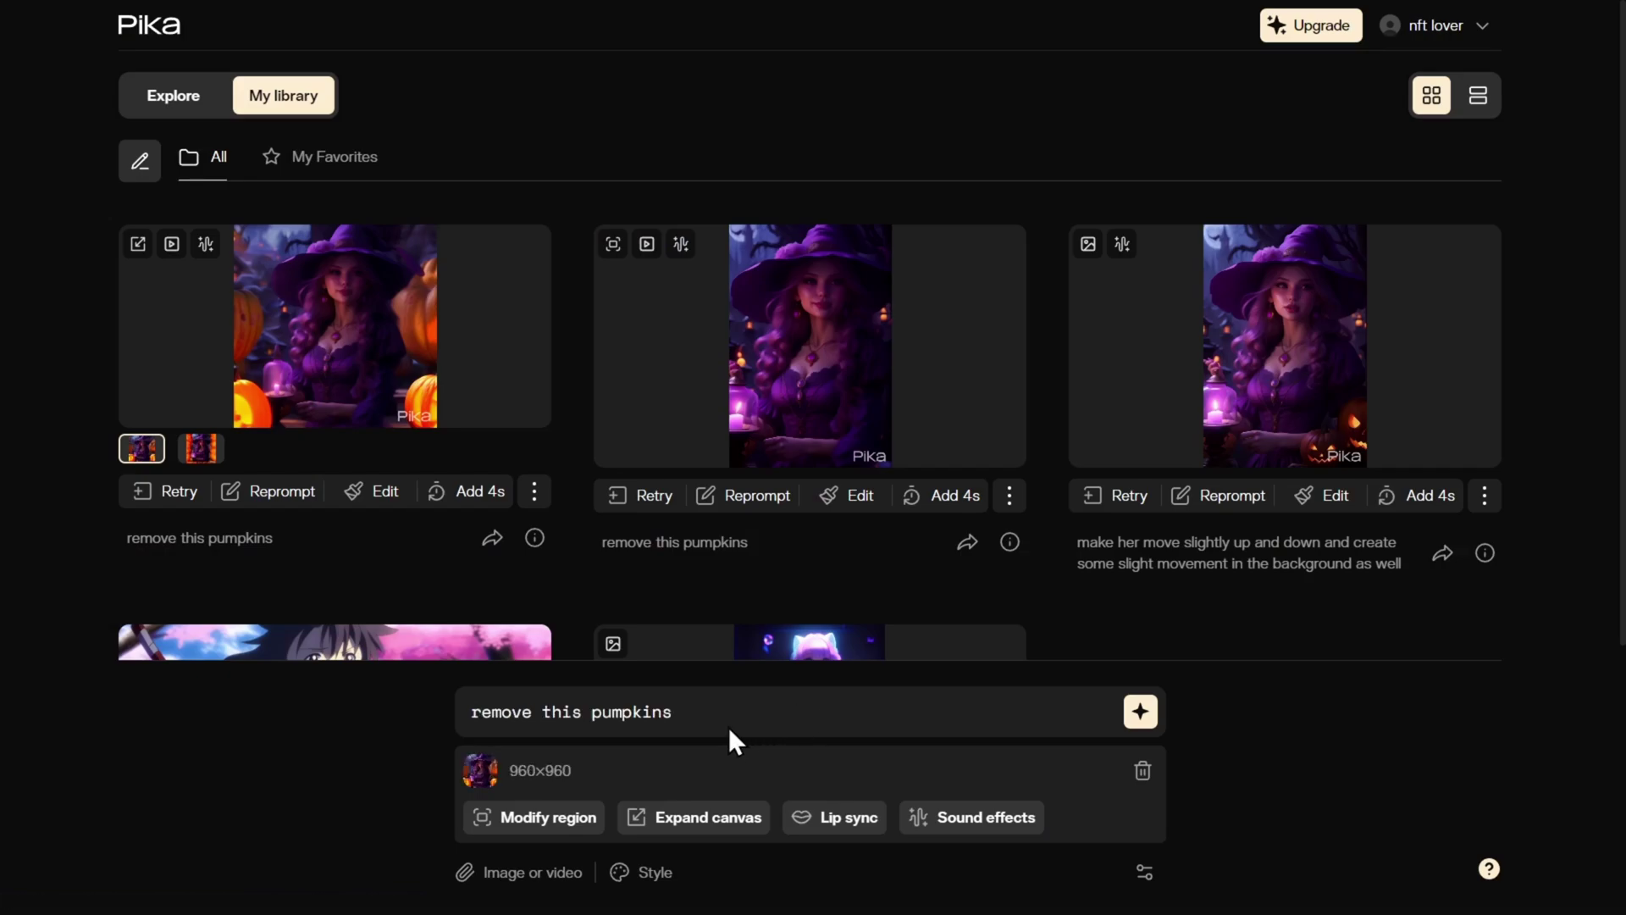
# - Generate a 2-second 'Hello explorer' voice line in the Rachel voice for lip sync
pyautogui.click(834, 820)
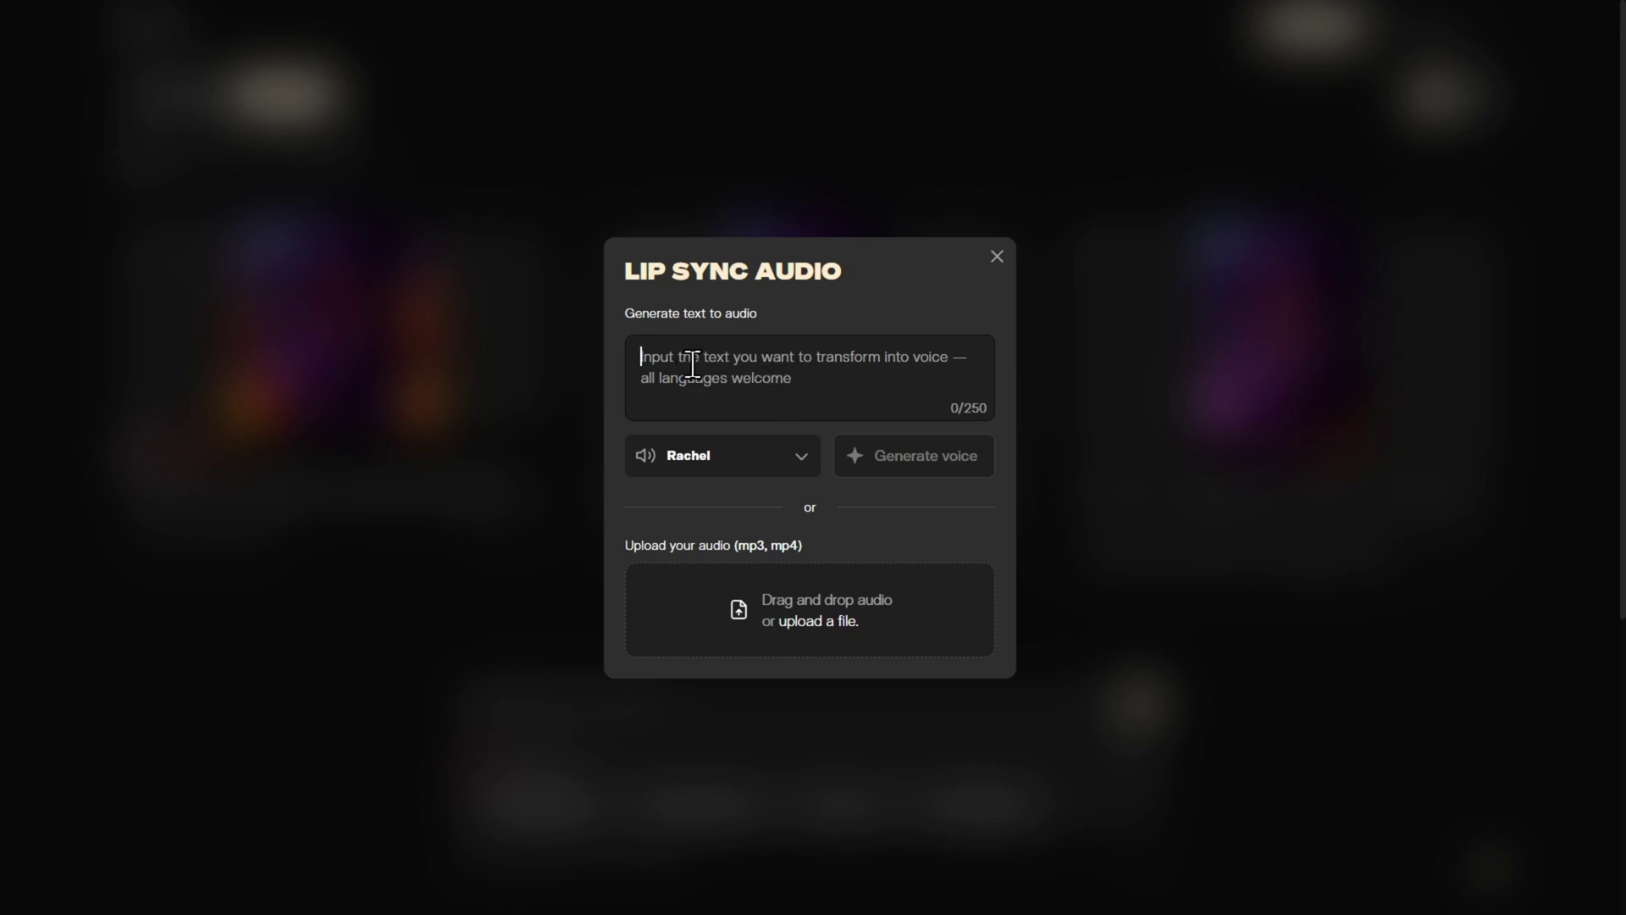
pyautogui.write('Hello explorer')
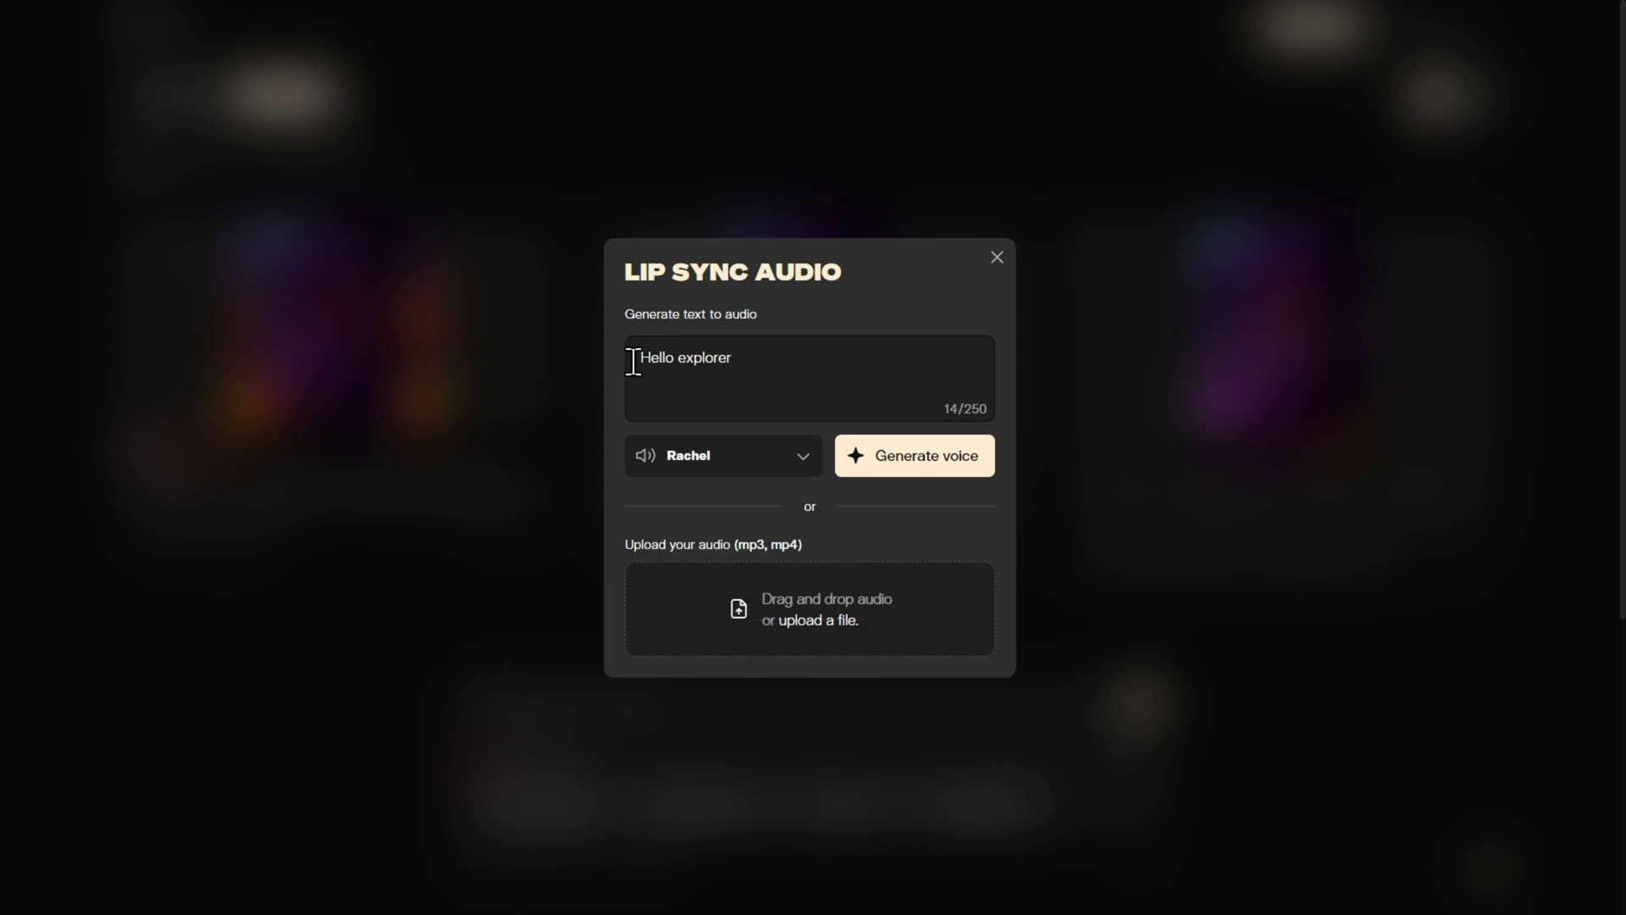
pyautogui.click(739, 466)
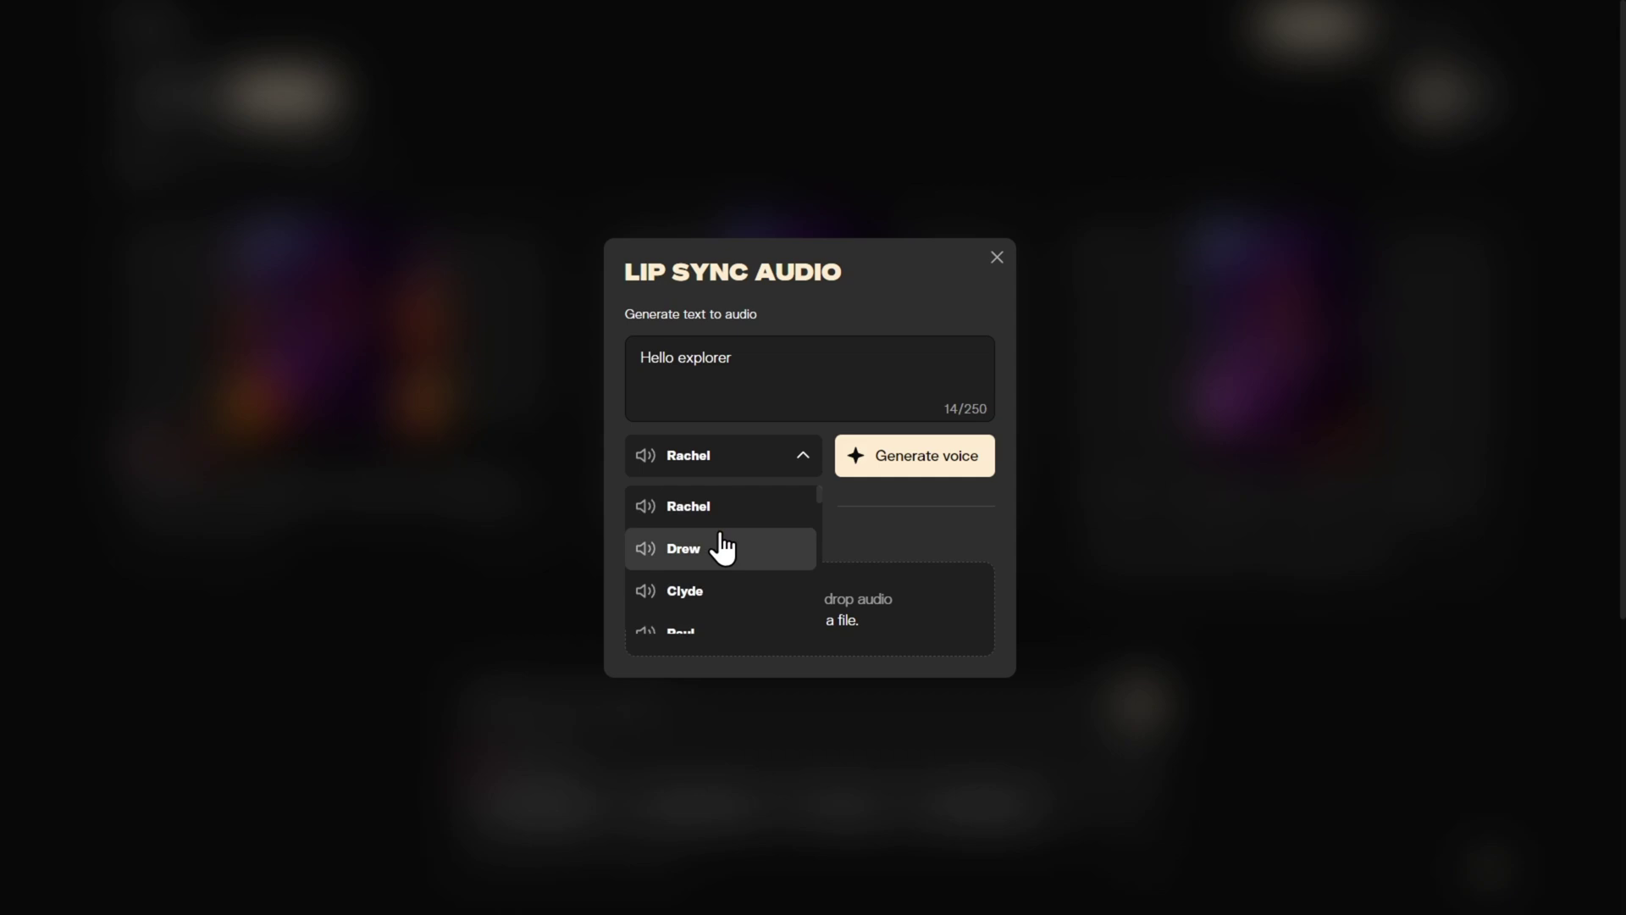
pyautogui.click(702, 549)
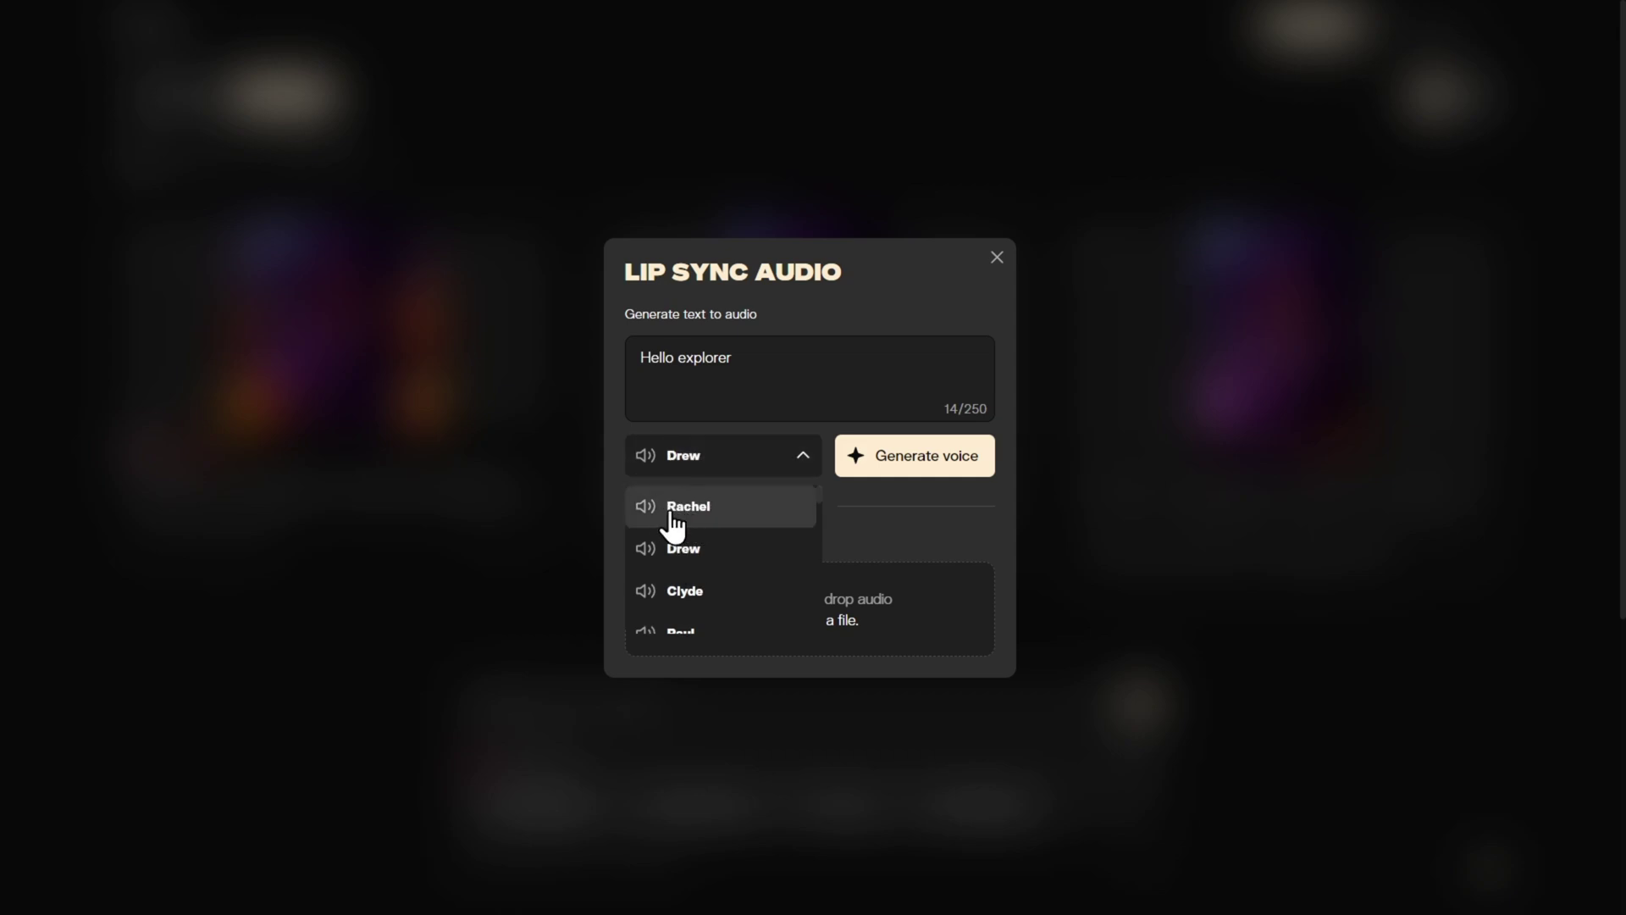
pyautogui.click(674, 513)
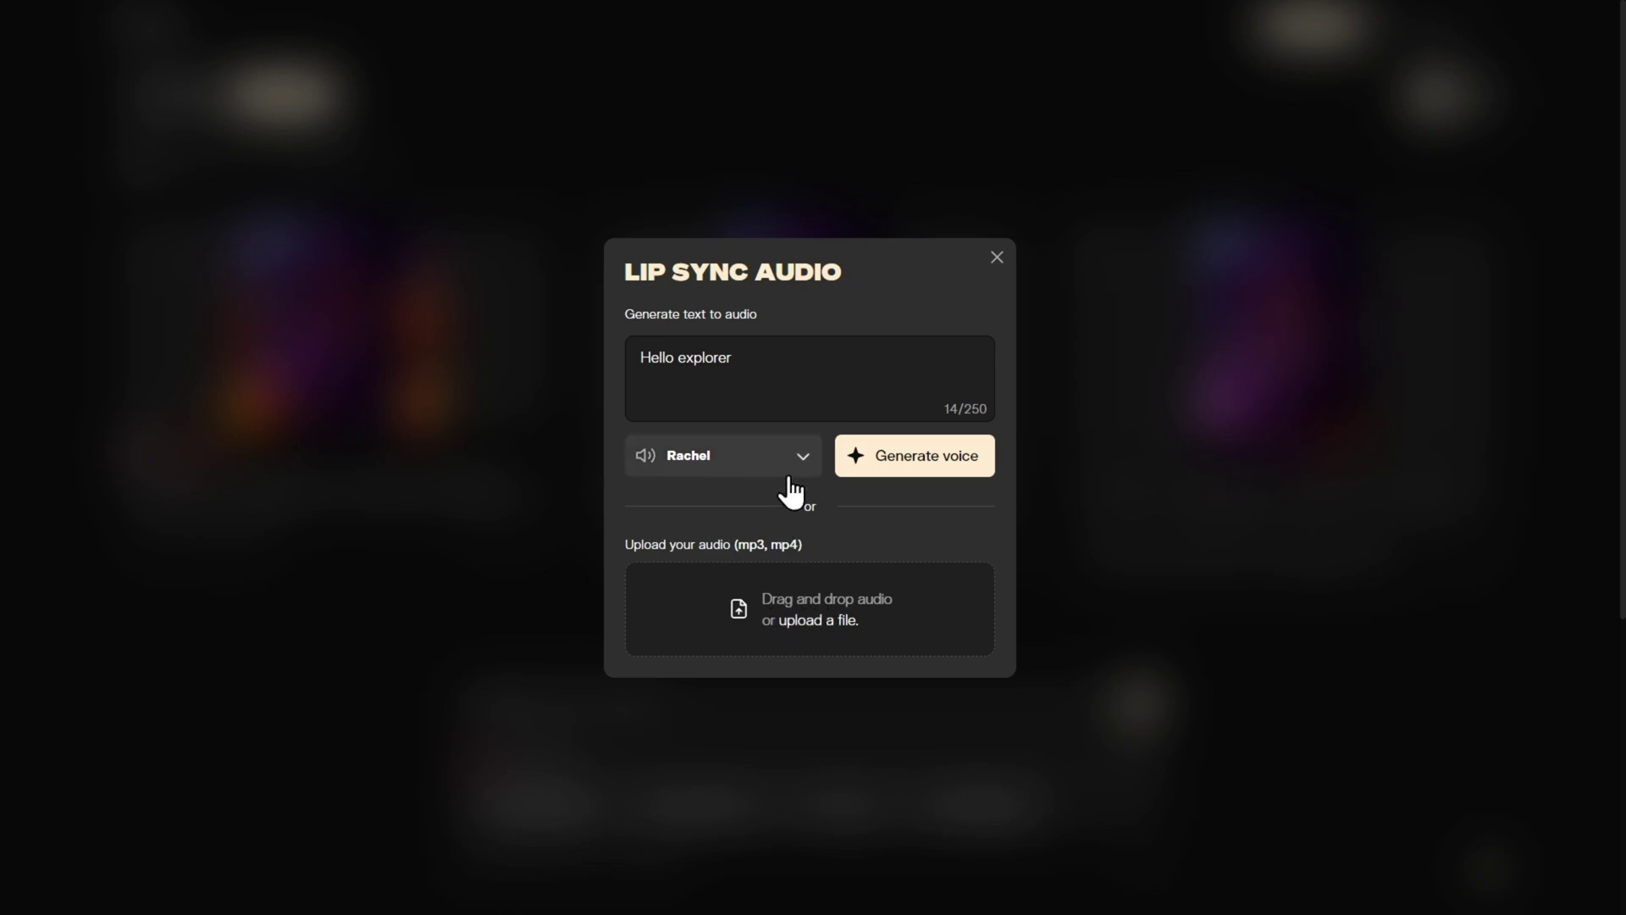
pyautogui.click(927, 474)
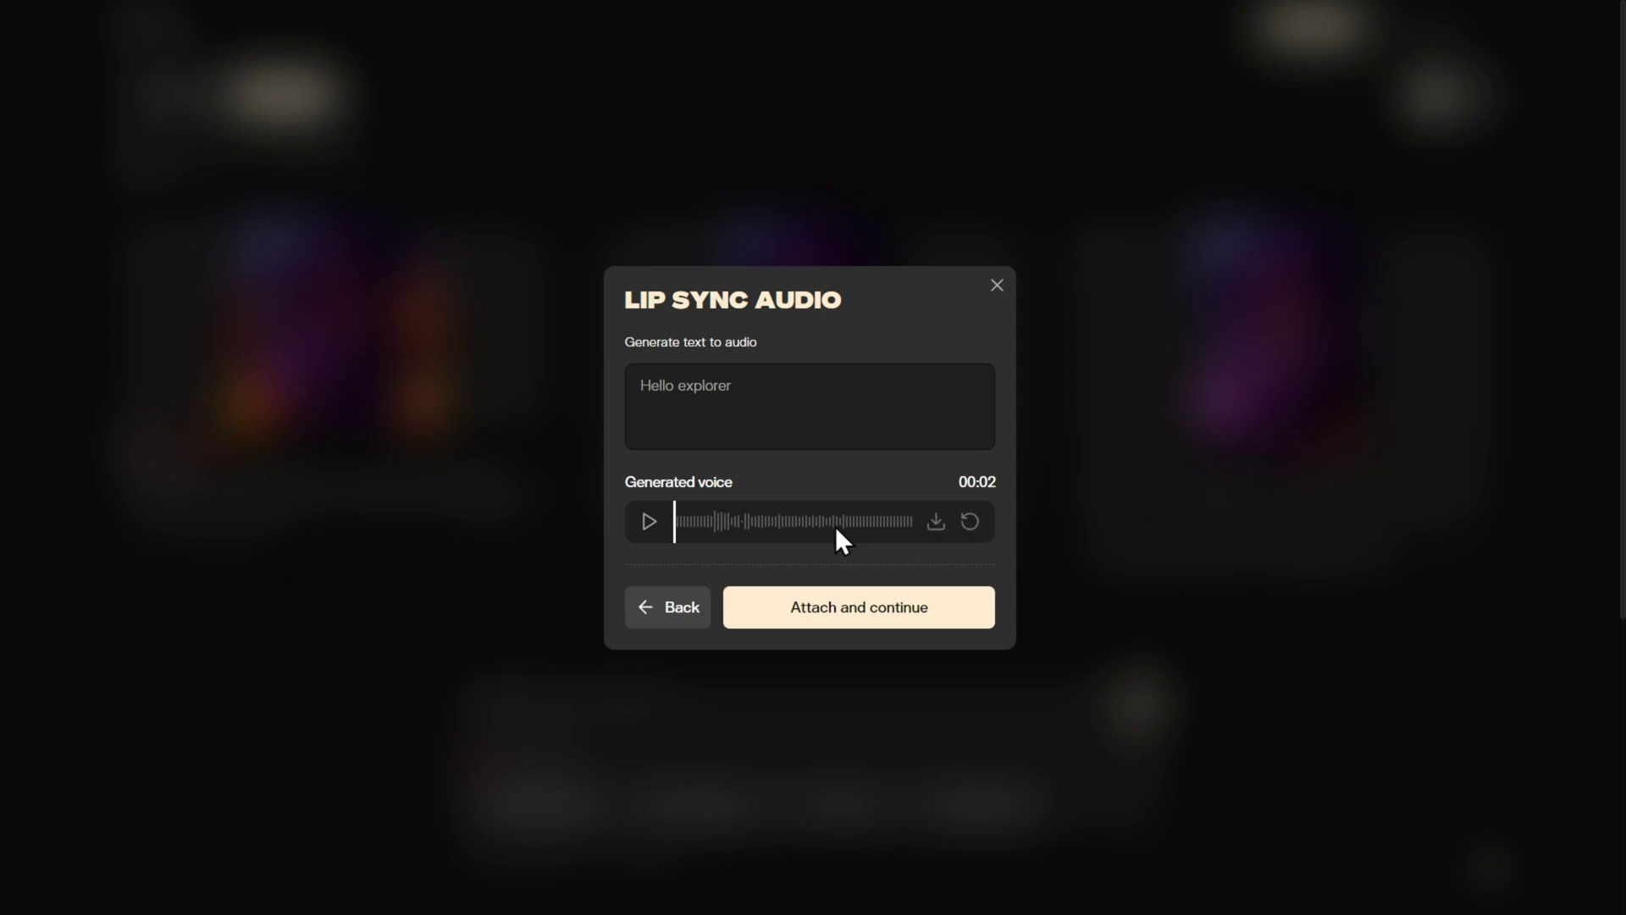
# - Attach the voice clip, keep the full 00:00–00:02 range, and generate the lip-synced witch video
pyautogui.click(857, 627)
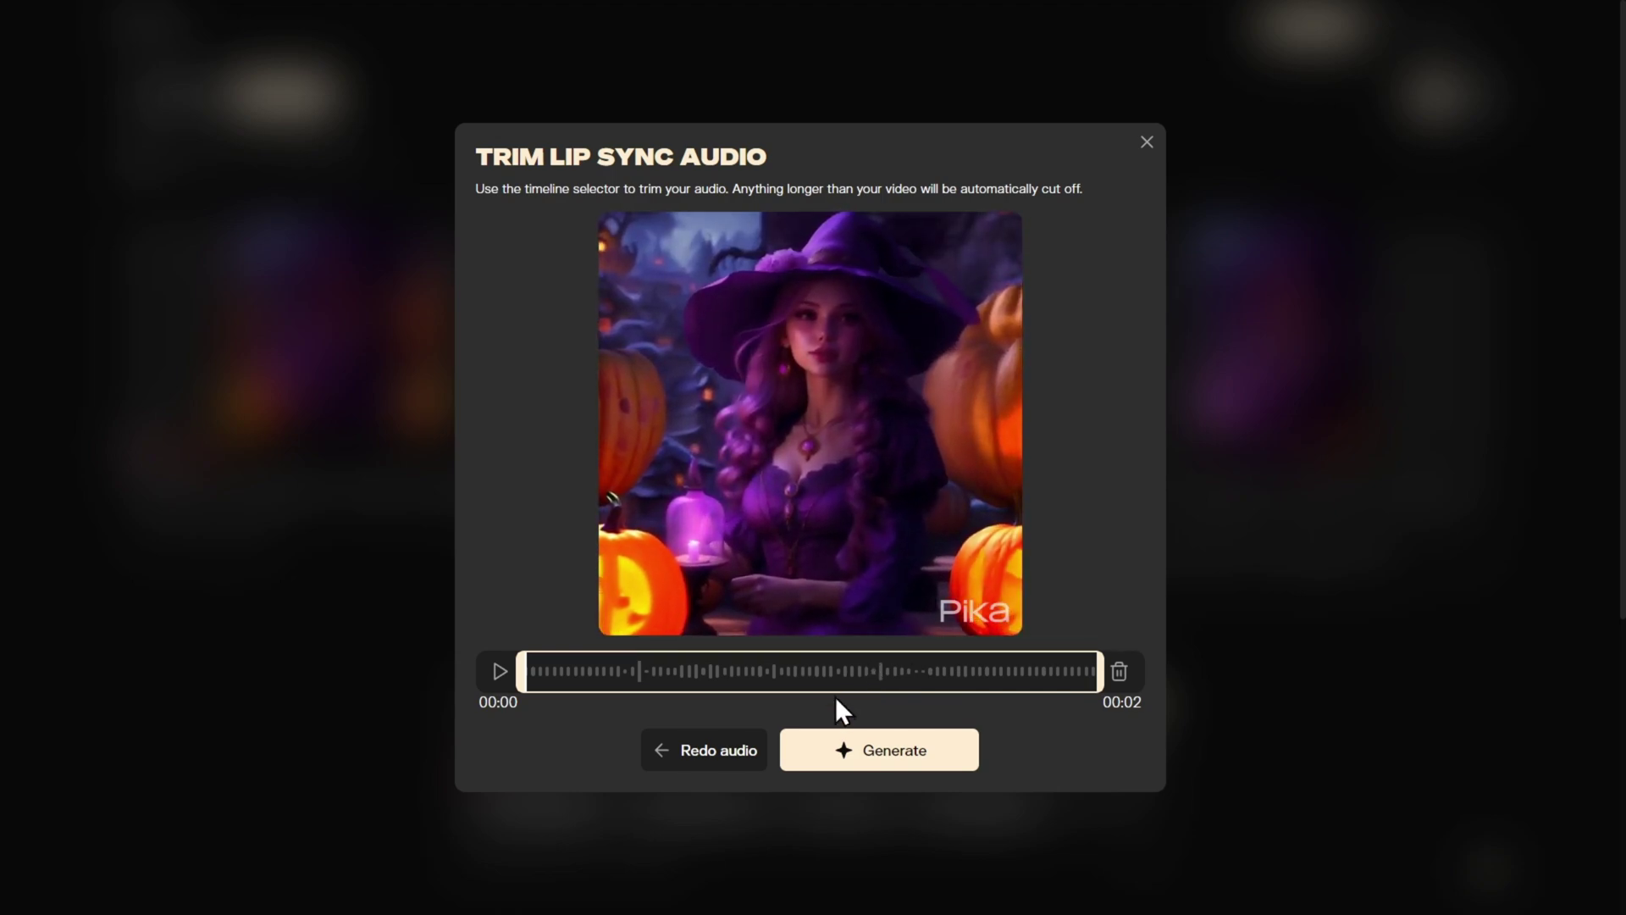
pyautogui.click(853, 762)
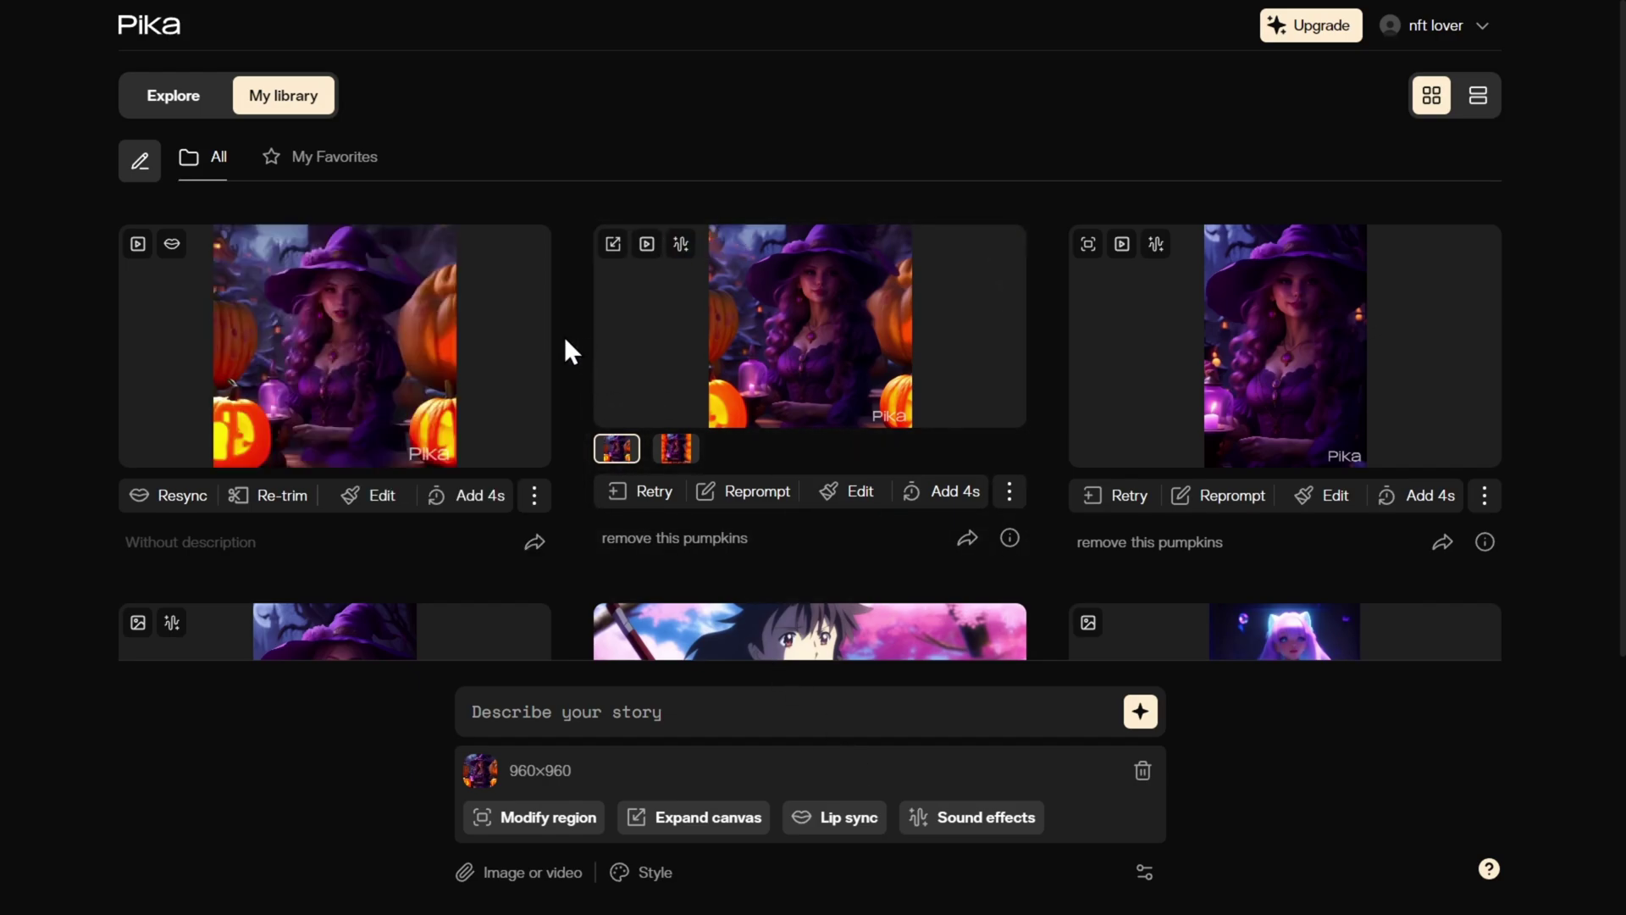
# - Open the first witch video card in My library in the enlarged player
pyautogui.moveTo(304, 350)
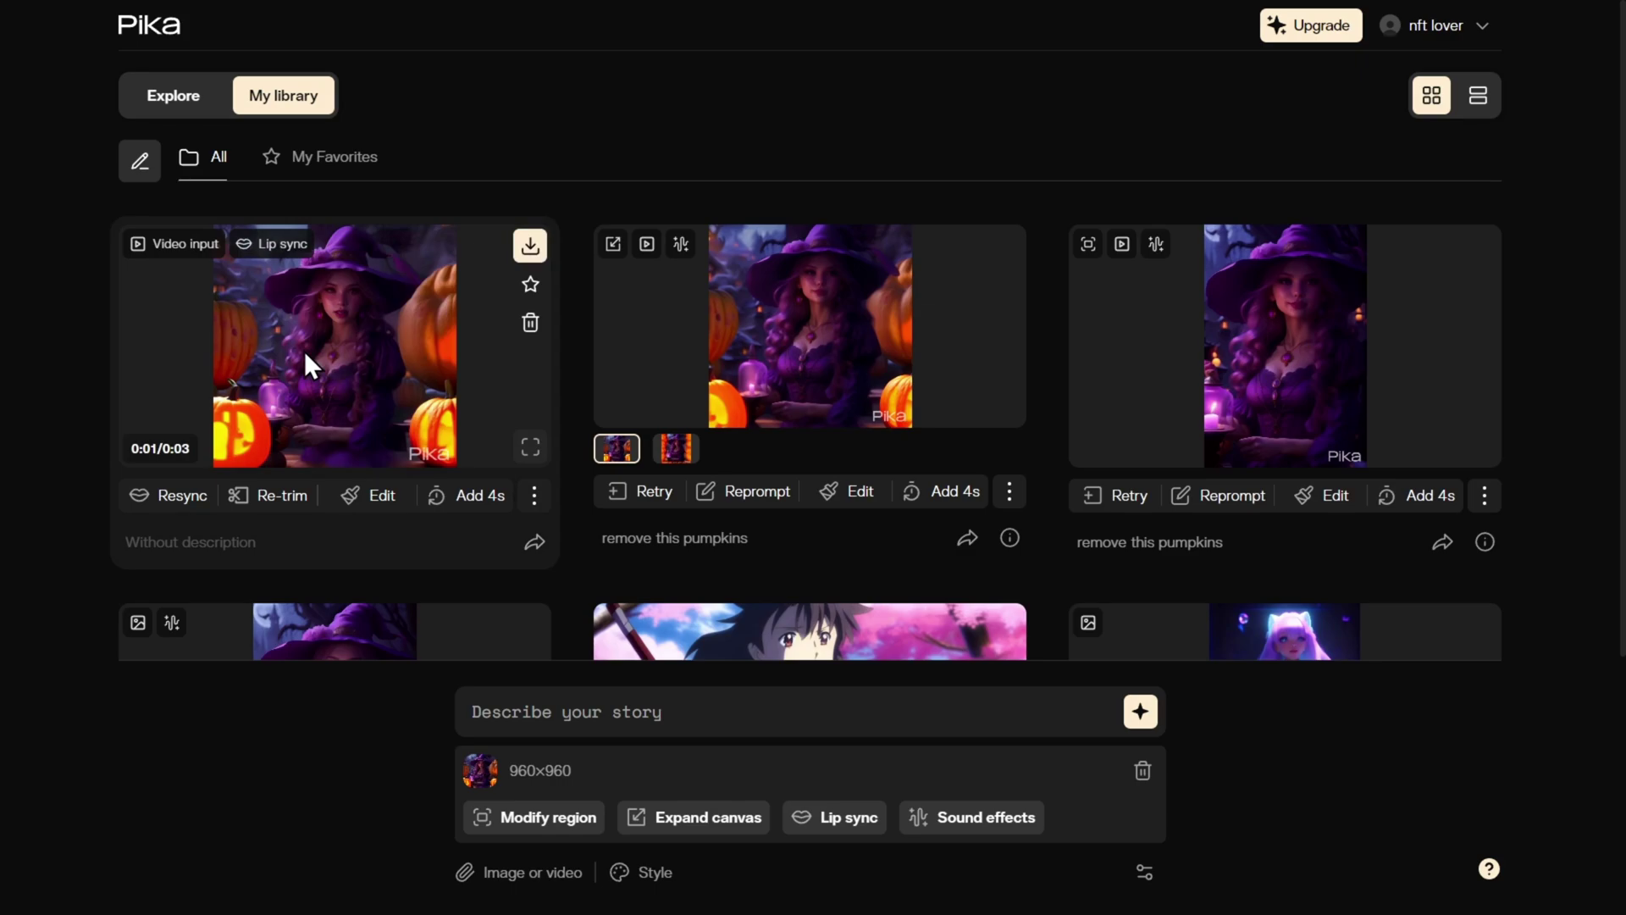
pyautogui.click(528, 449)
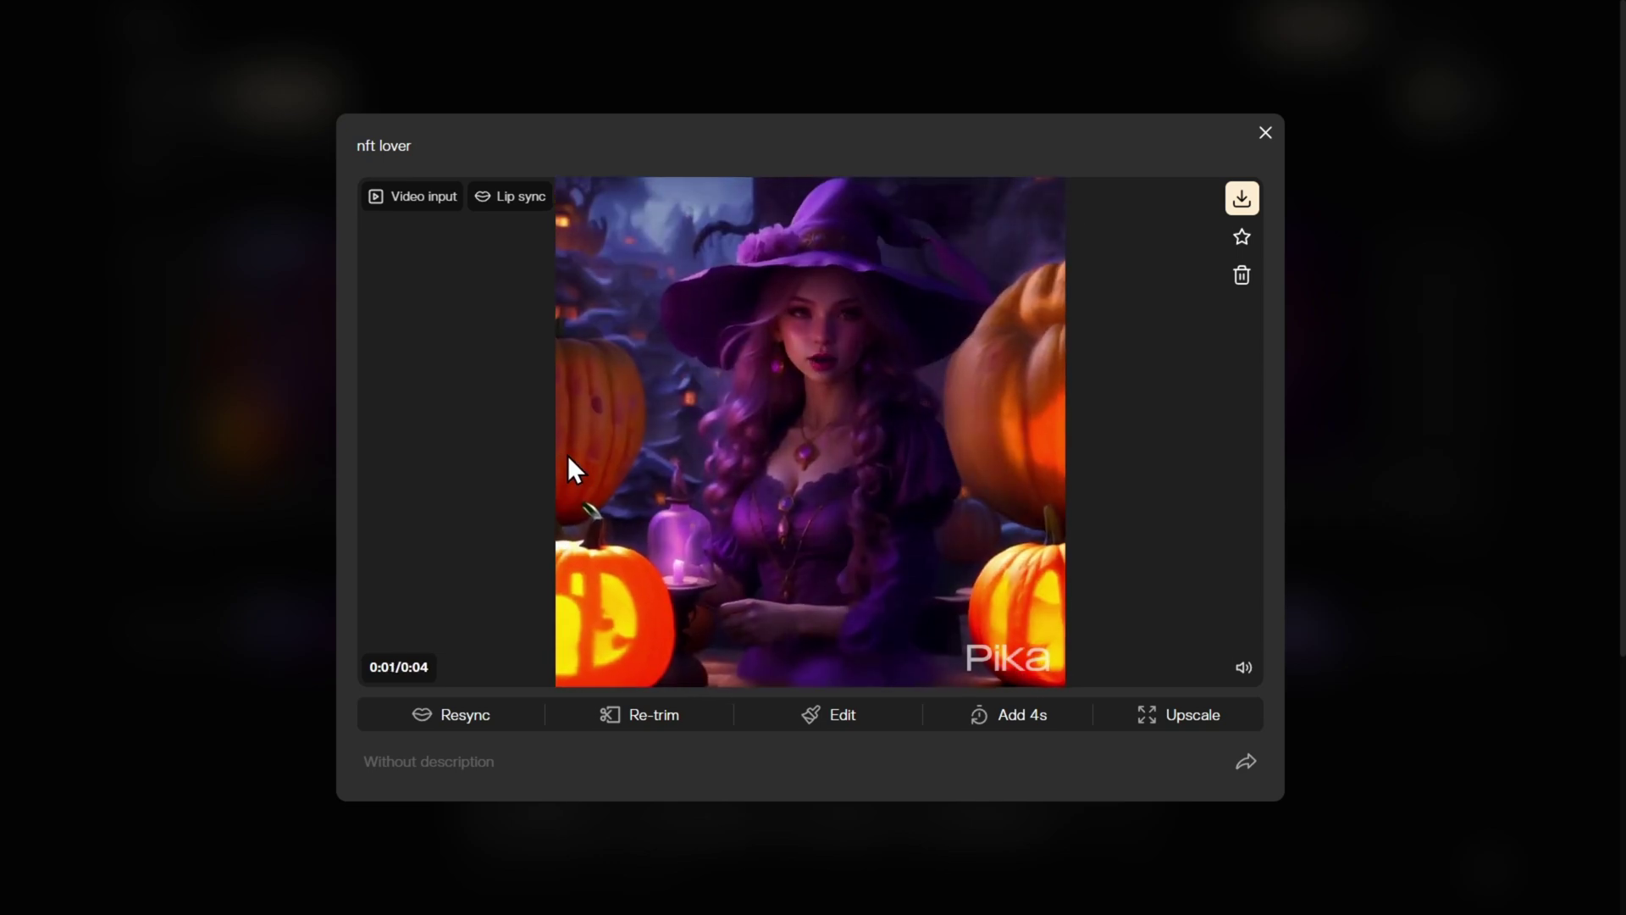
# - Generate sound effect options for the witch video from the prompt 'creepy sounds'
pyautogui.click(1266, 133)
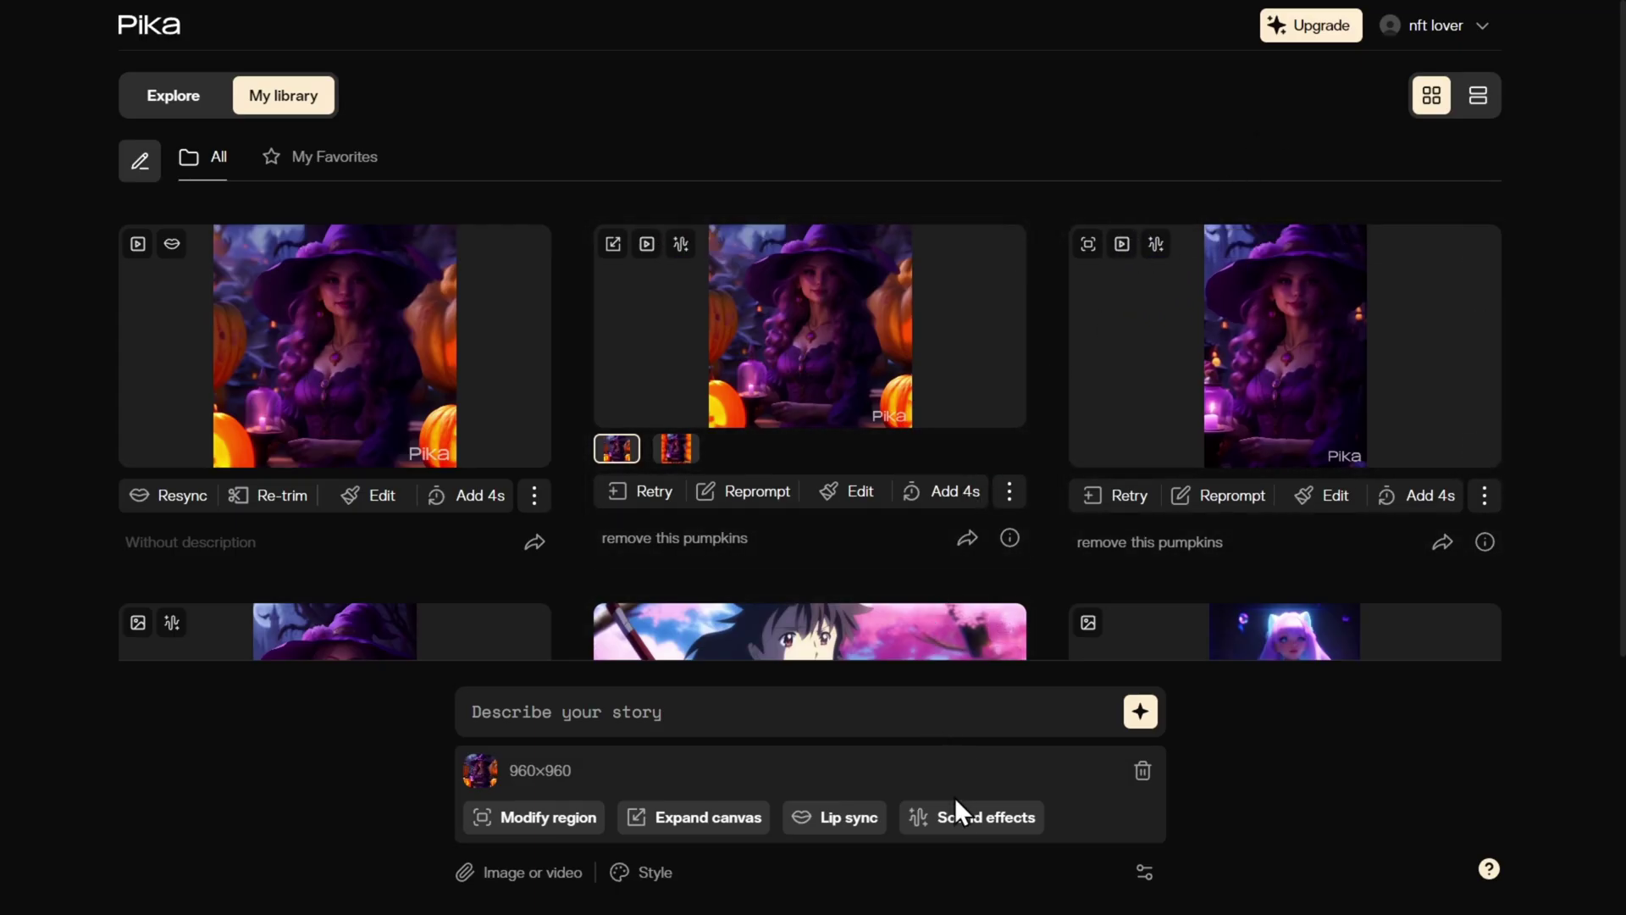
pyautogui.click(970, 835)
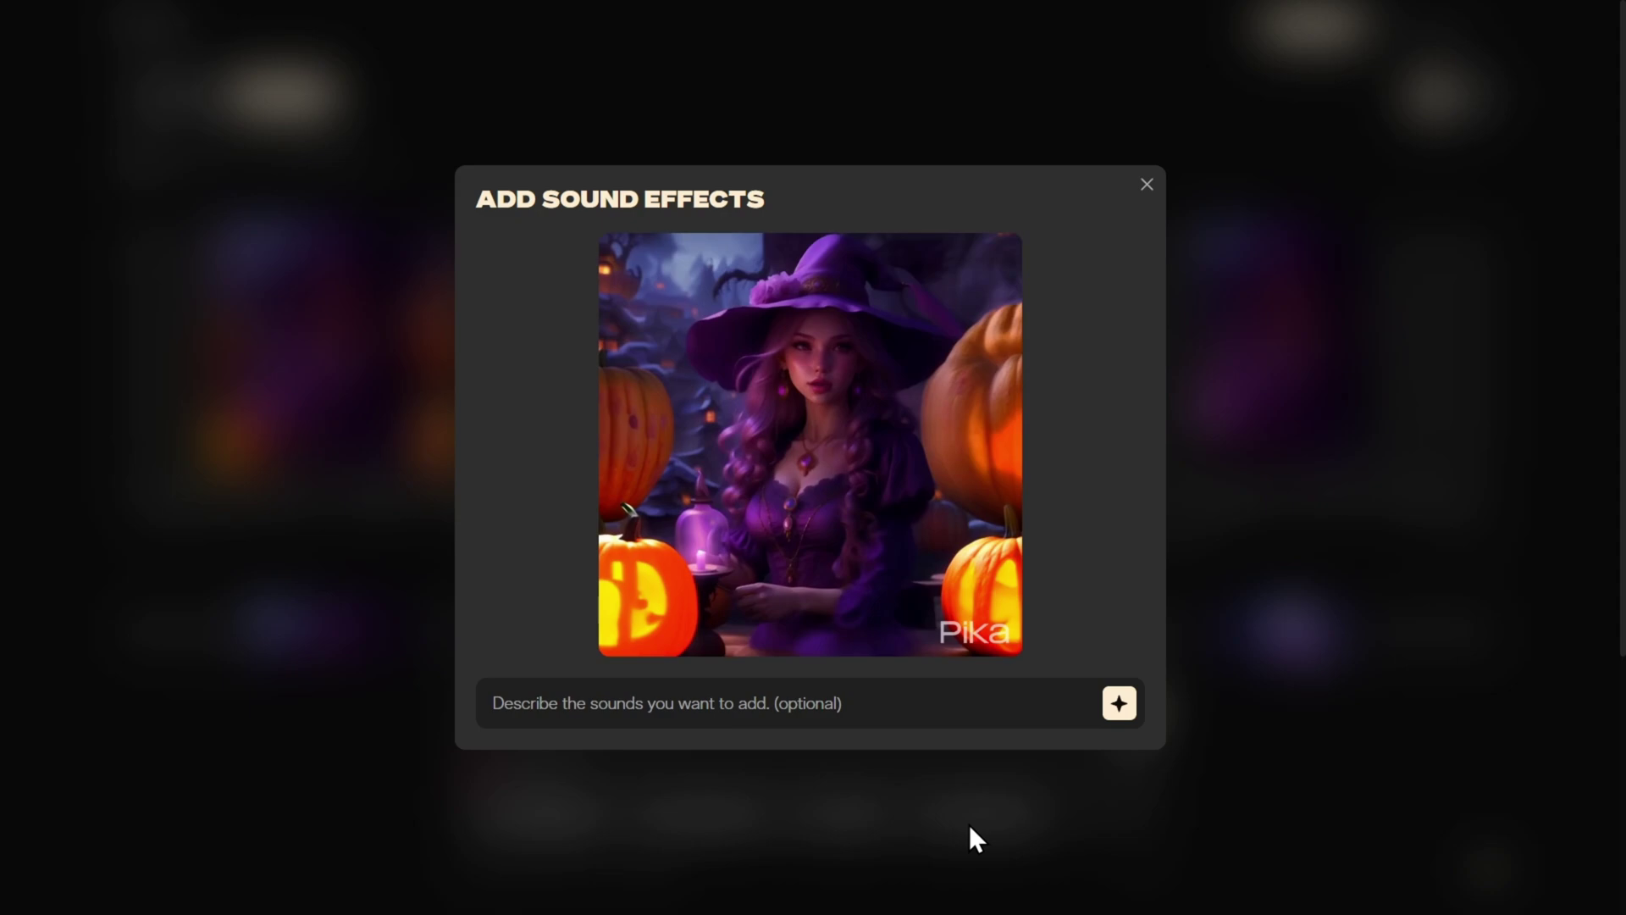
pyautogui.click(564, 706)
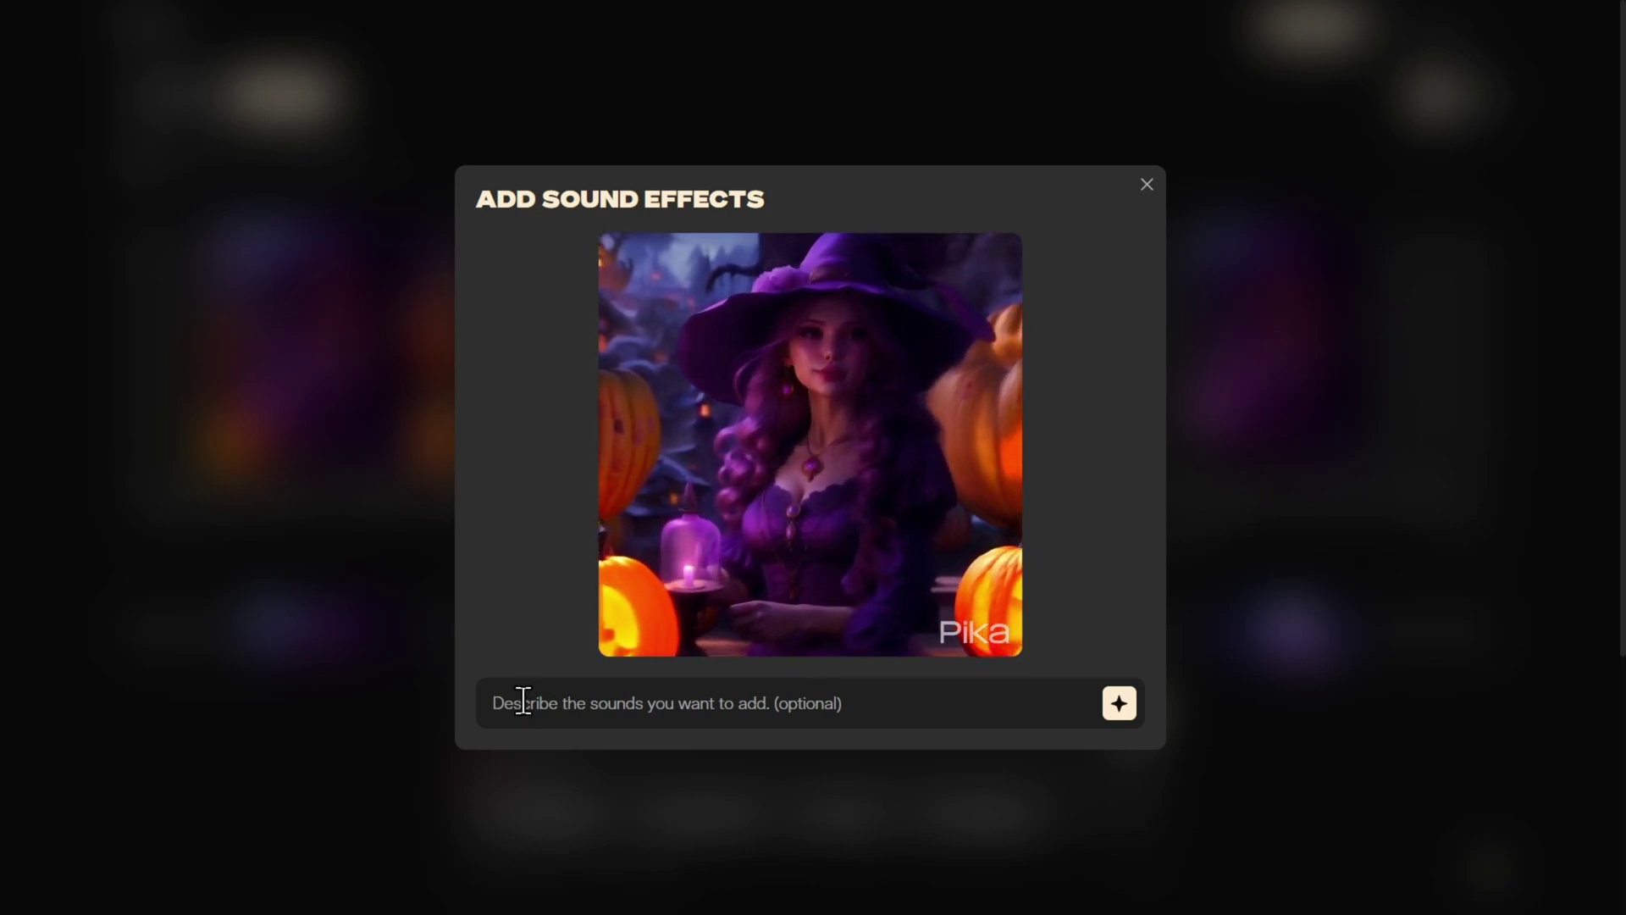
pyautogui.write('creepy sounds')
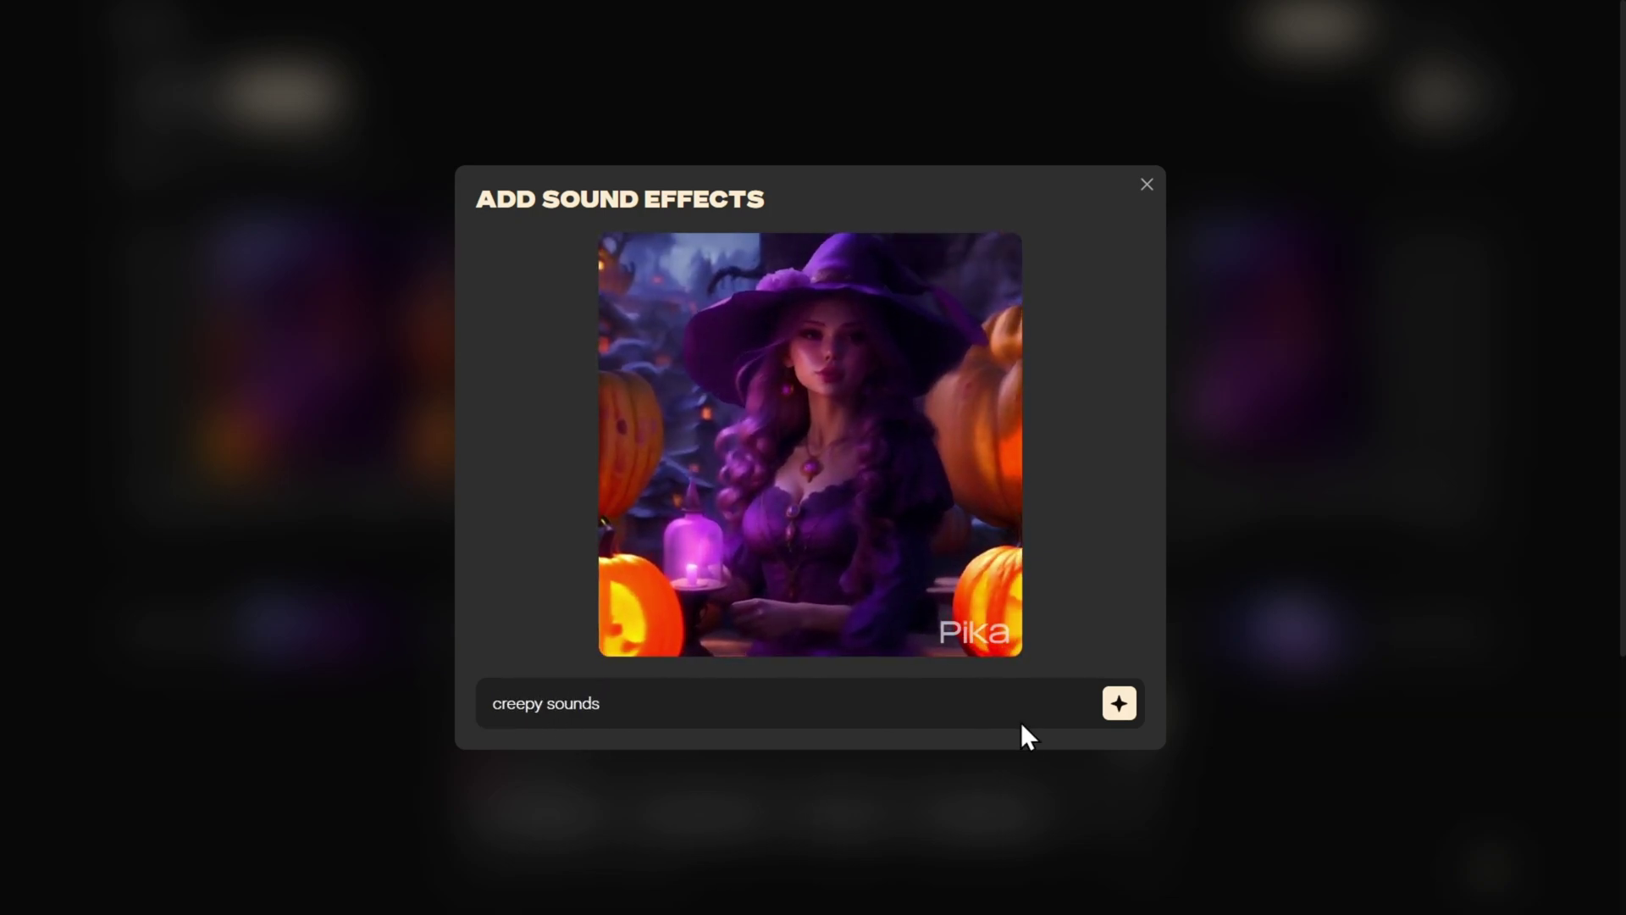
pyautogui.click(1120, 708)
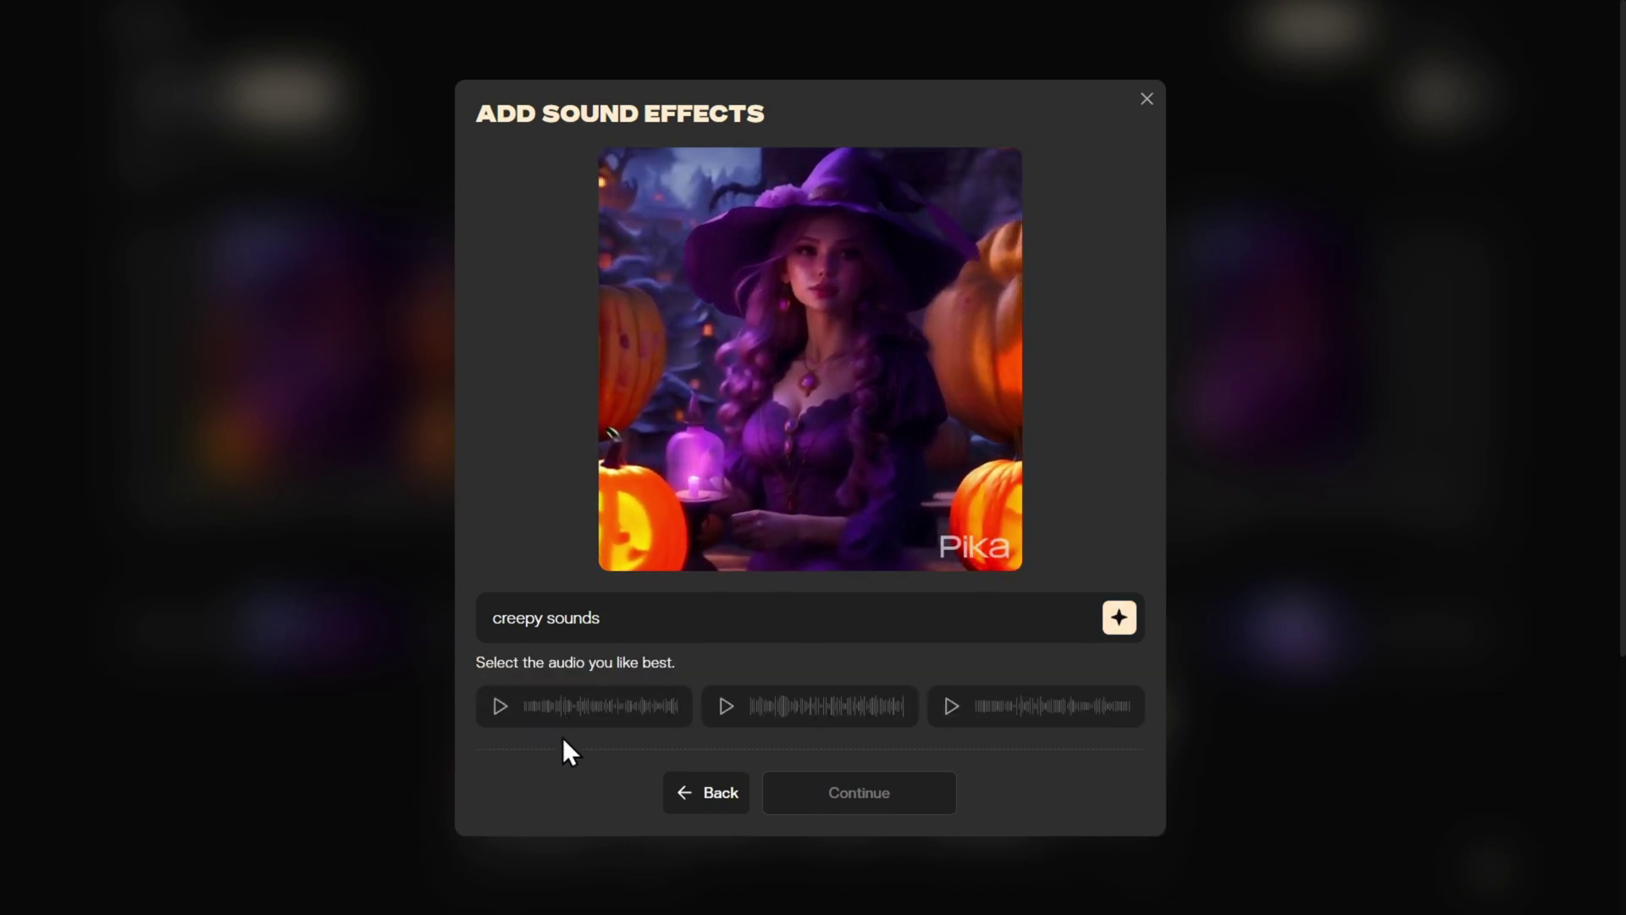
# - Preview all three sound effect options and select the second one
pyautogui.click(501, 707)
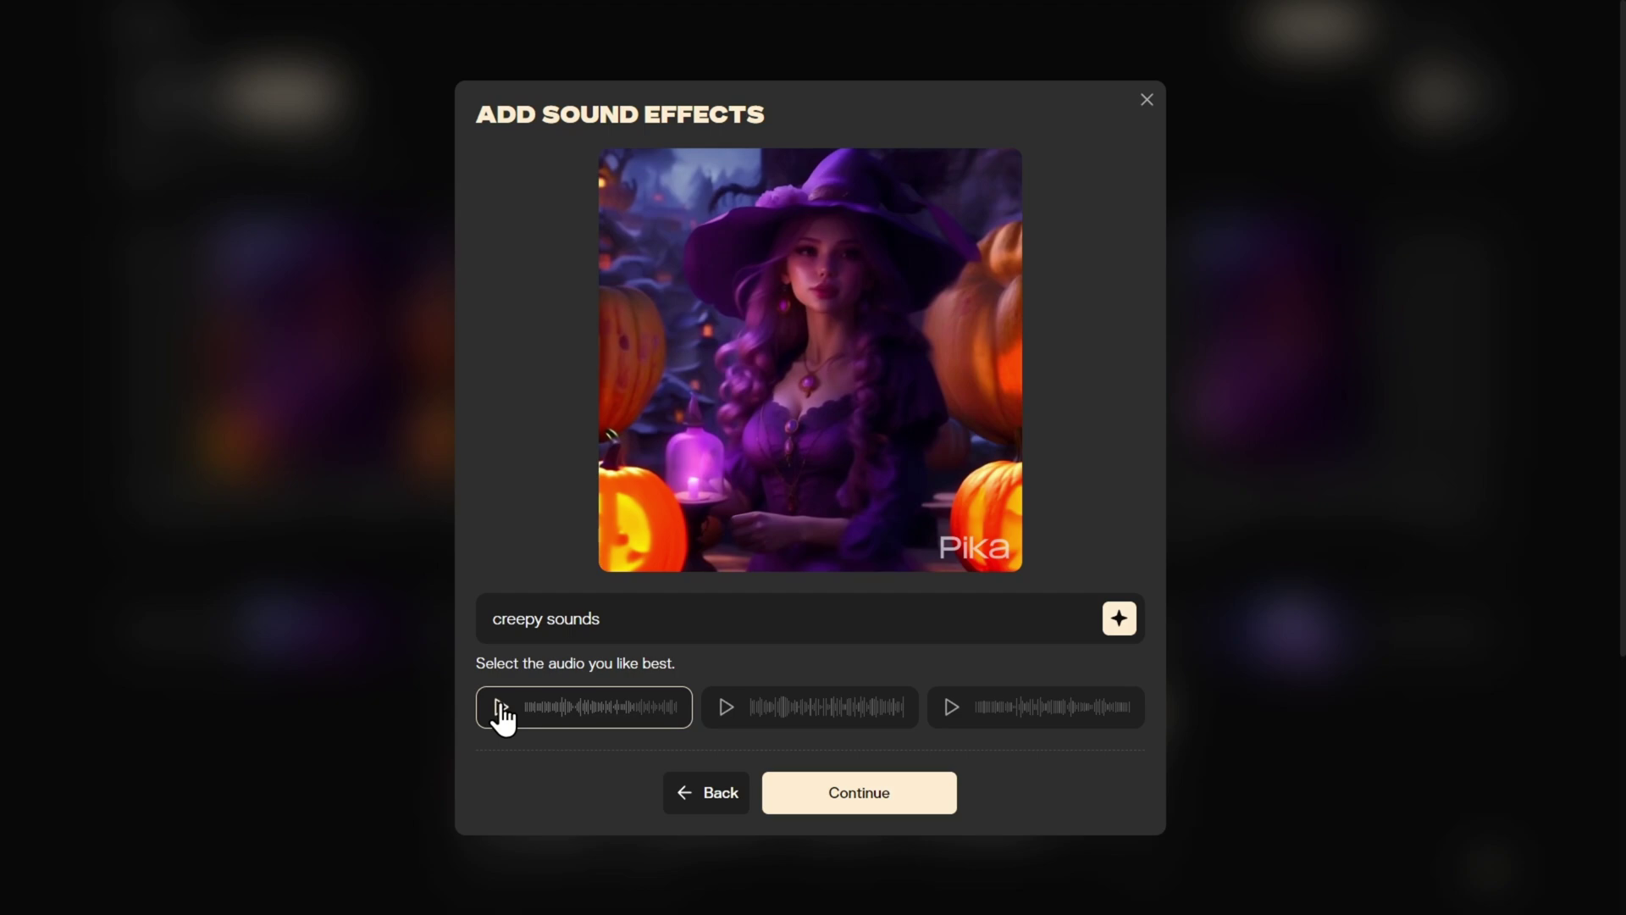
pyautogui.click(727, 708)
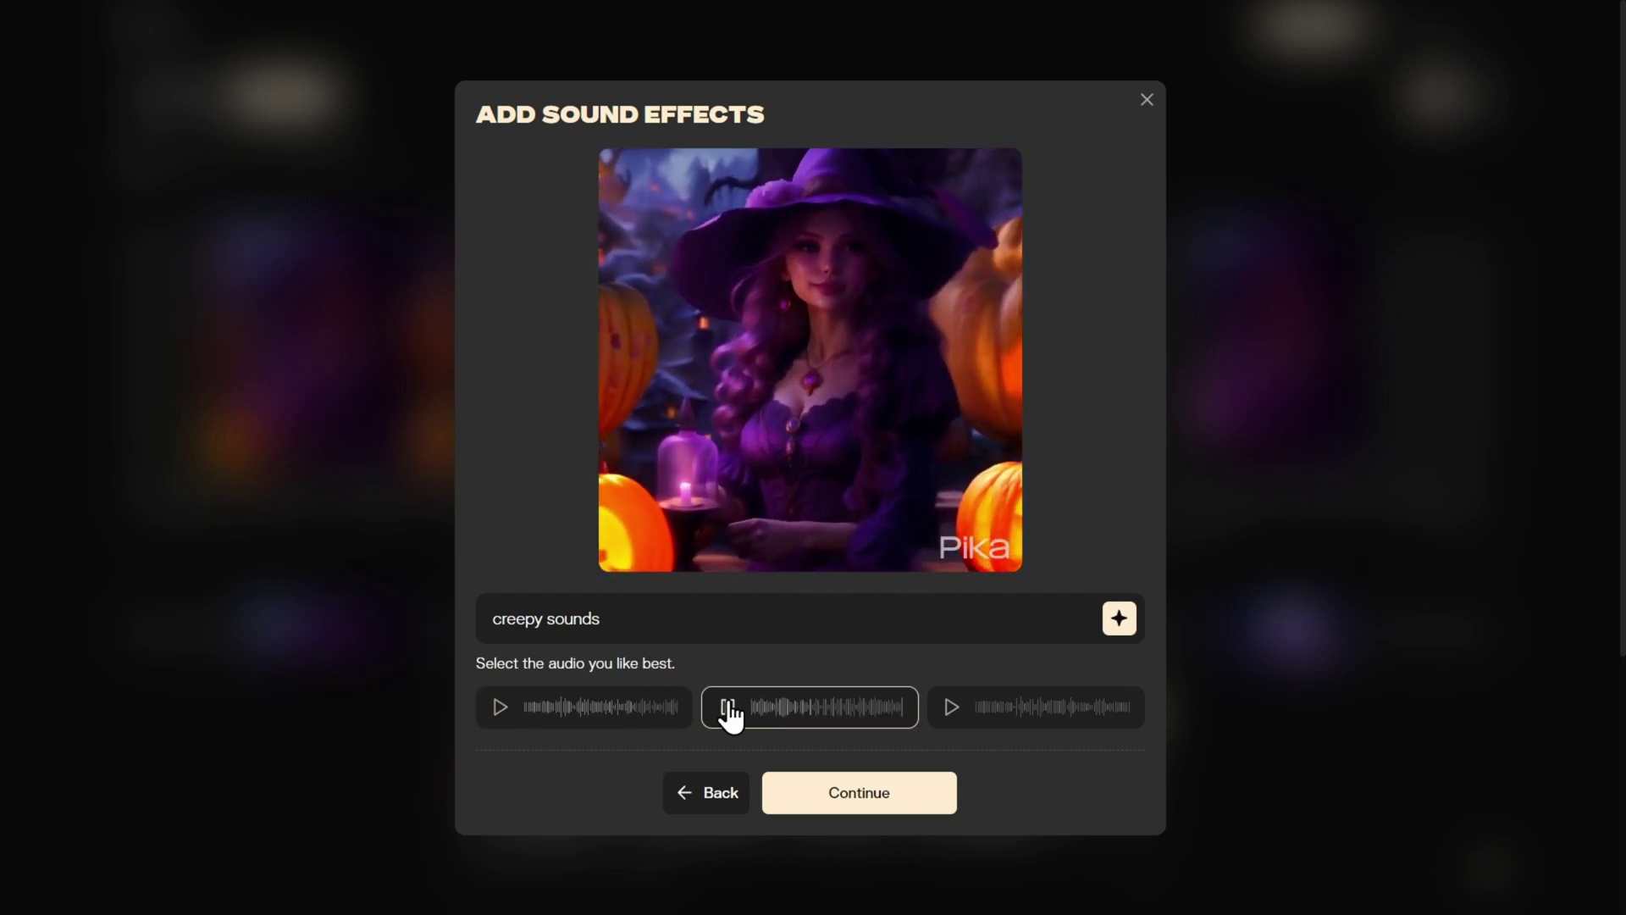
pyautogui.click(952, 708)
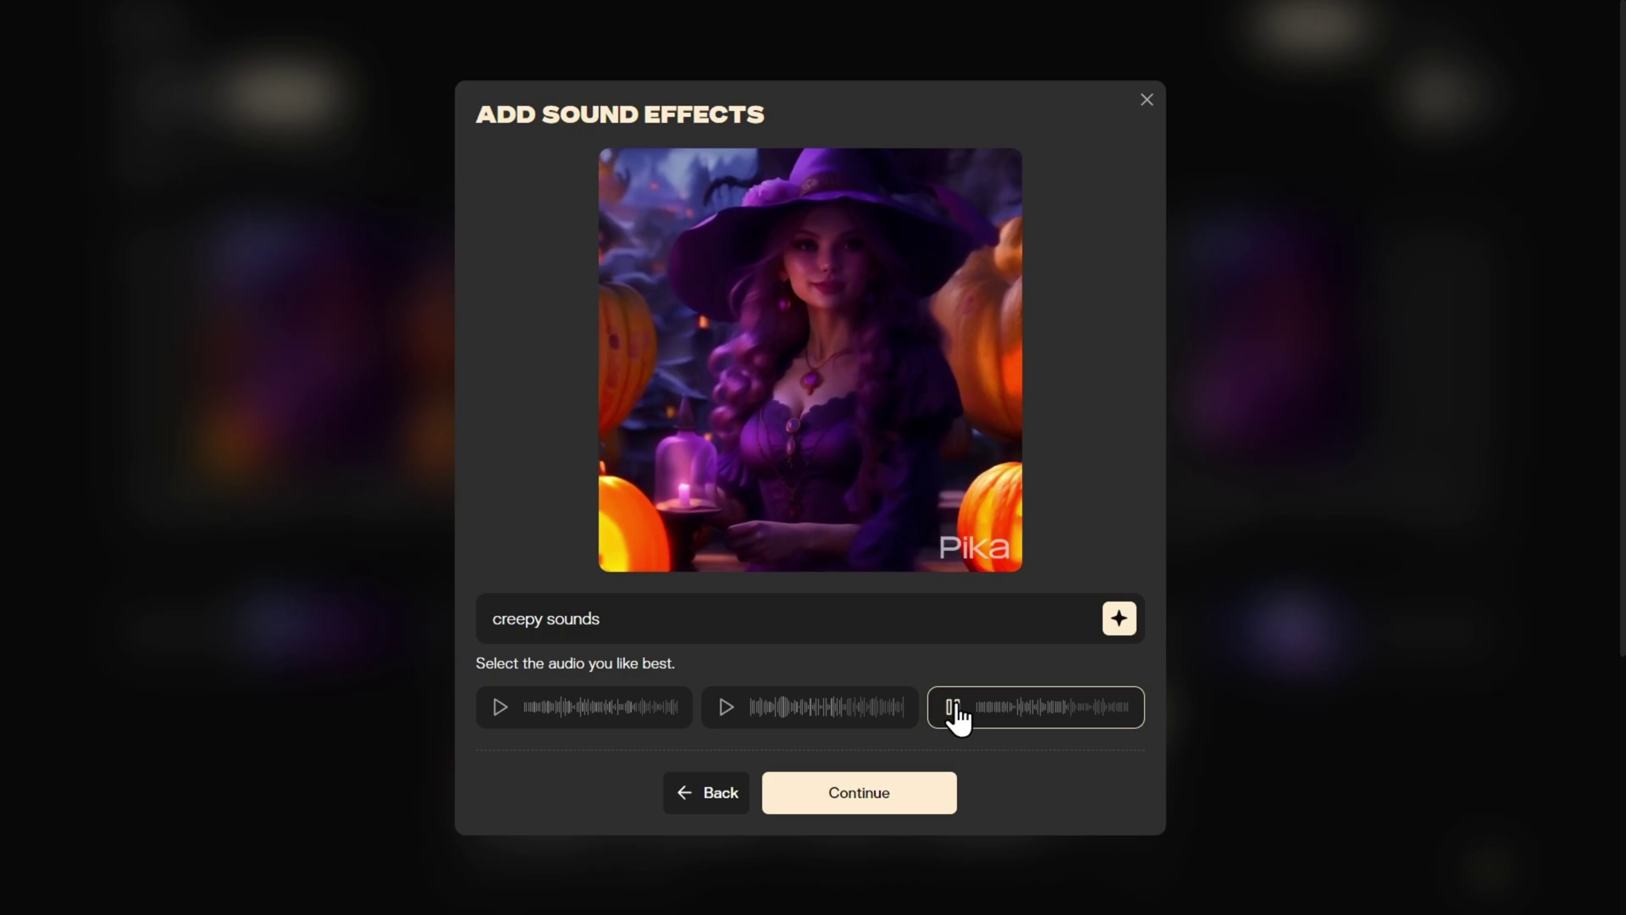
pyautogui.click(761, 699)
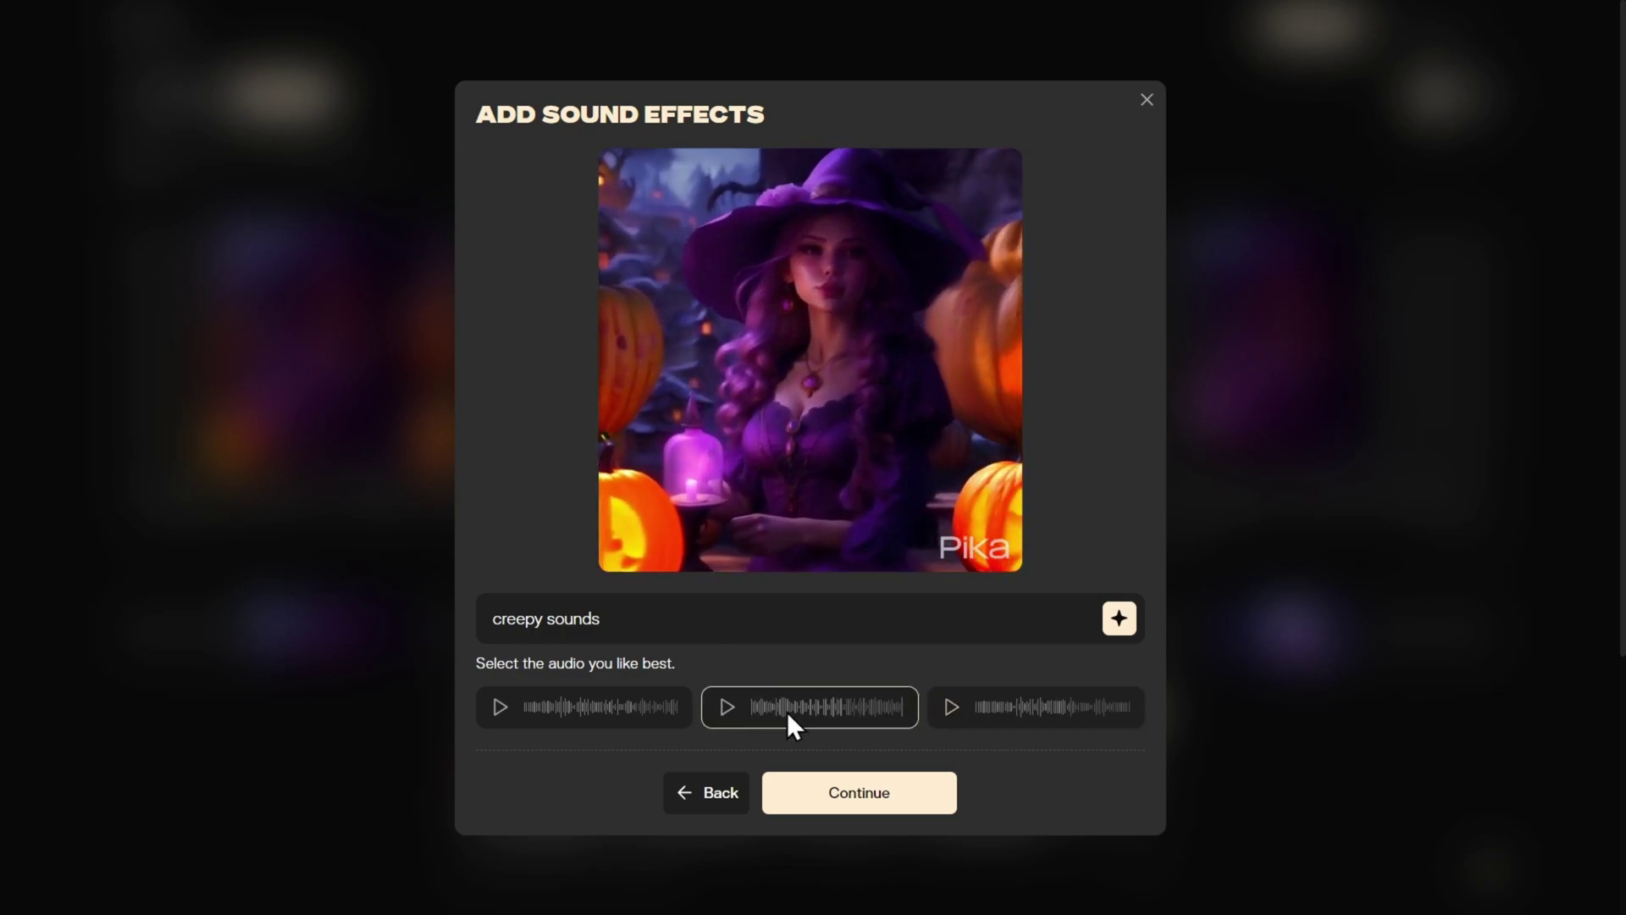
# - Trim the chosen creepy sound so its selection covers 00:01–00:04
pyautogui.click(895, 801)
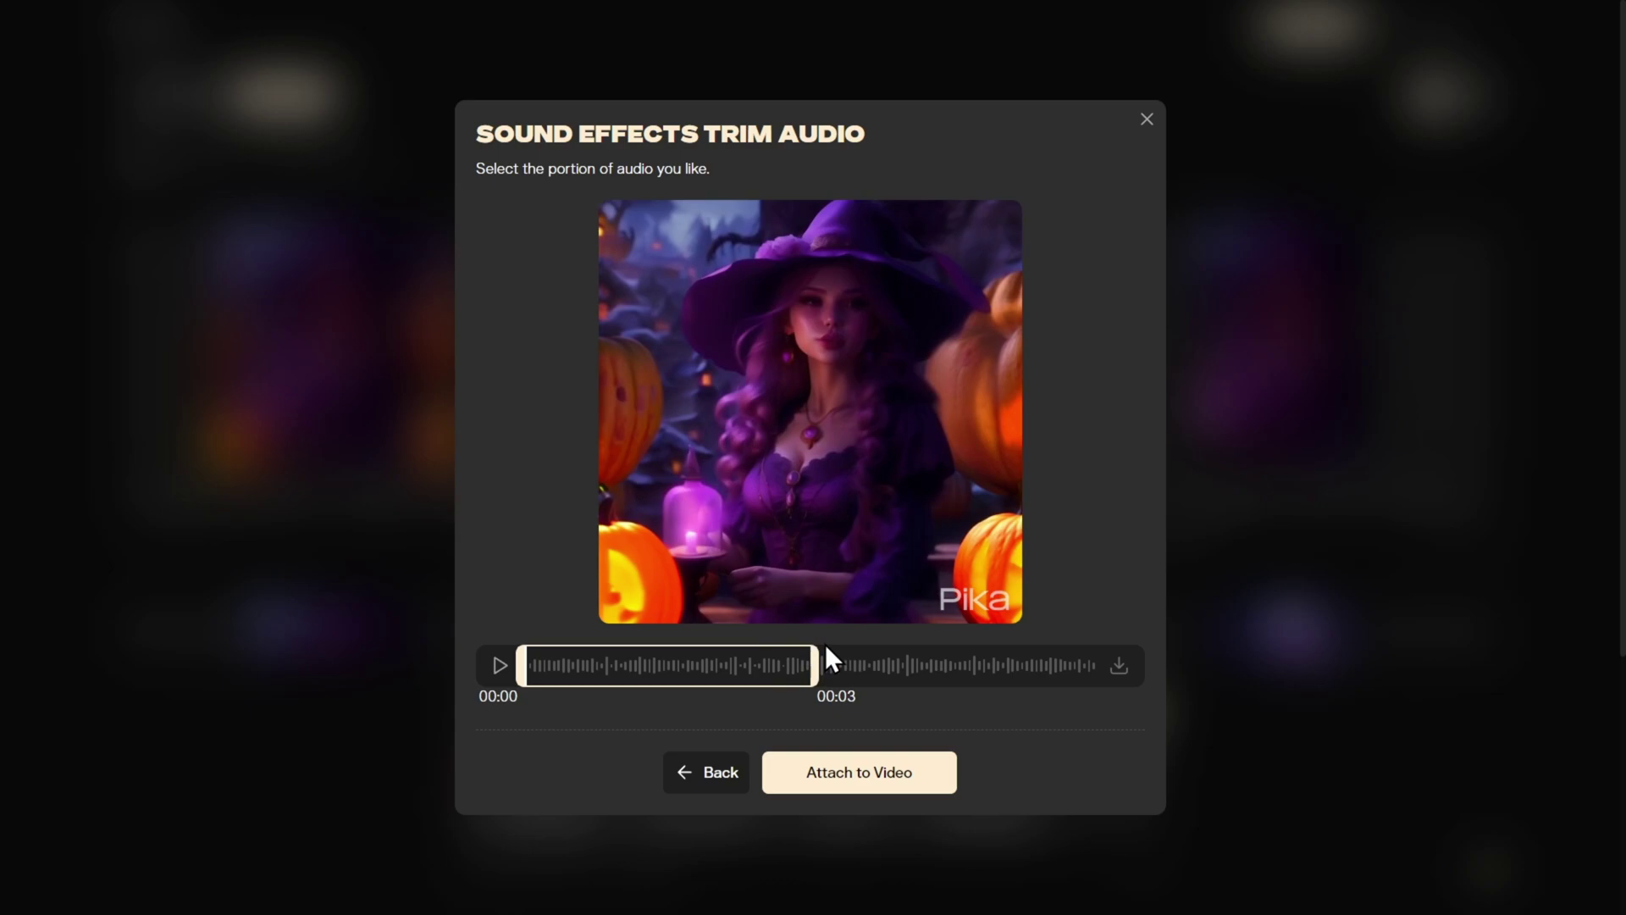
pyautogui.moveTo(819, 664)
pyautogui.mouseDown()
pyautogui.moveTo(662, 666)
pyautogui.moveTo(841, 674)
pyautogui.mouseUp()
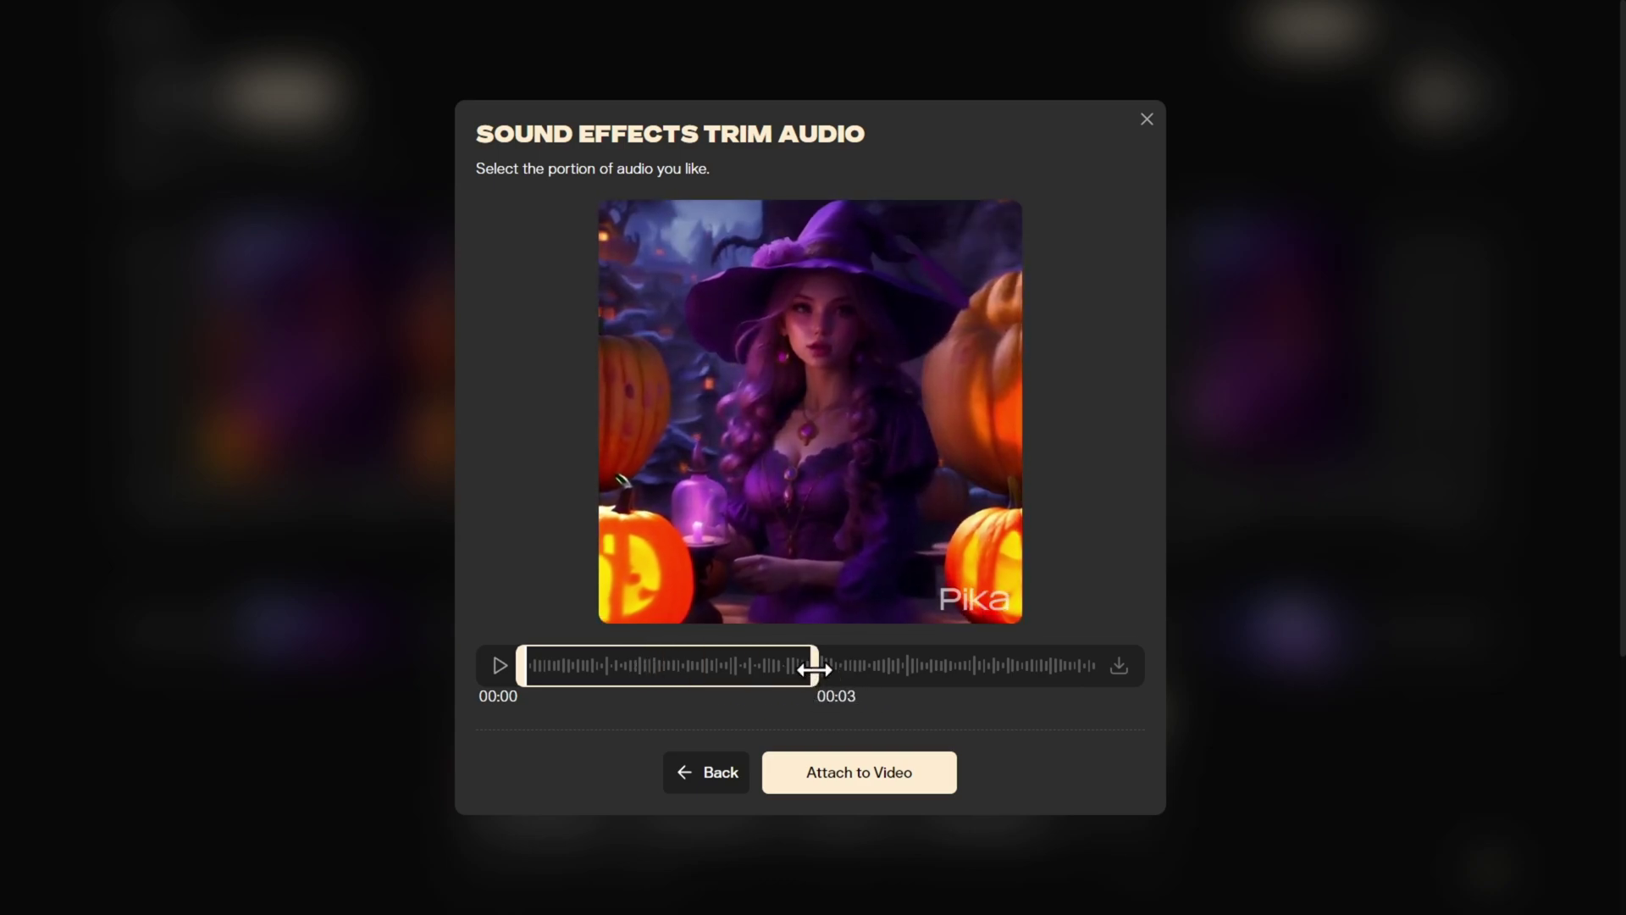
pyautogui.moveTo(690, 677)
pyautogui.mouseDown()
pyautogui.moveTo(913, 670)
pyautogui.moveTo(681, 673)
pyautogui.mouseUp()
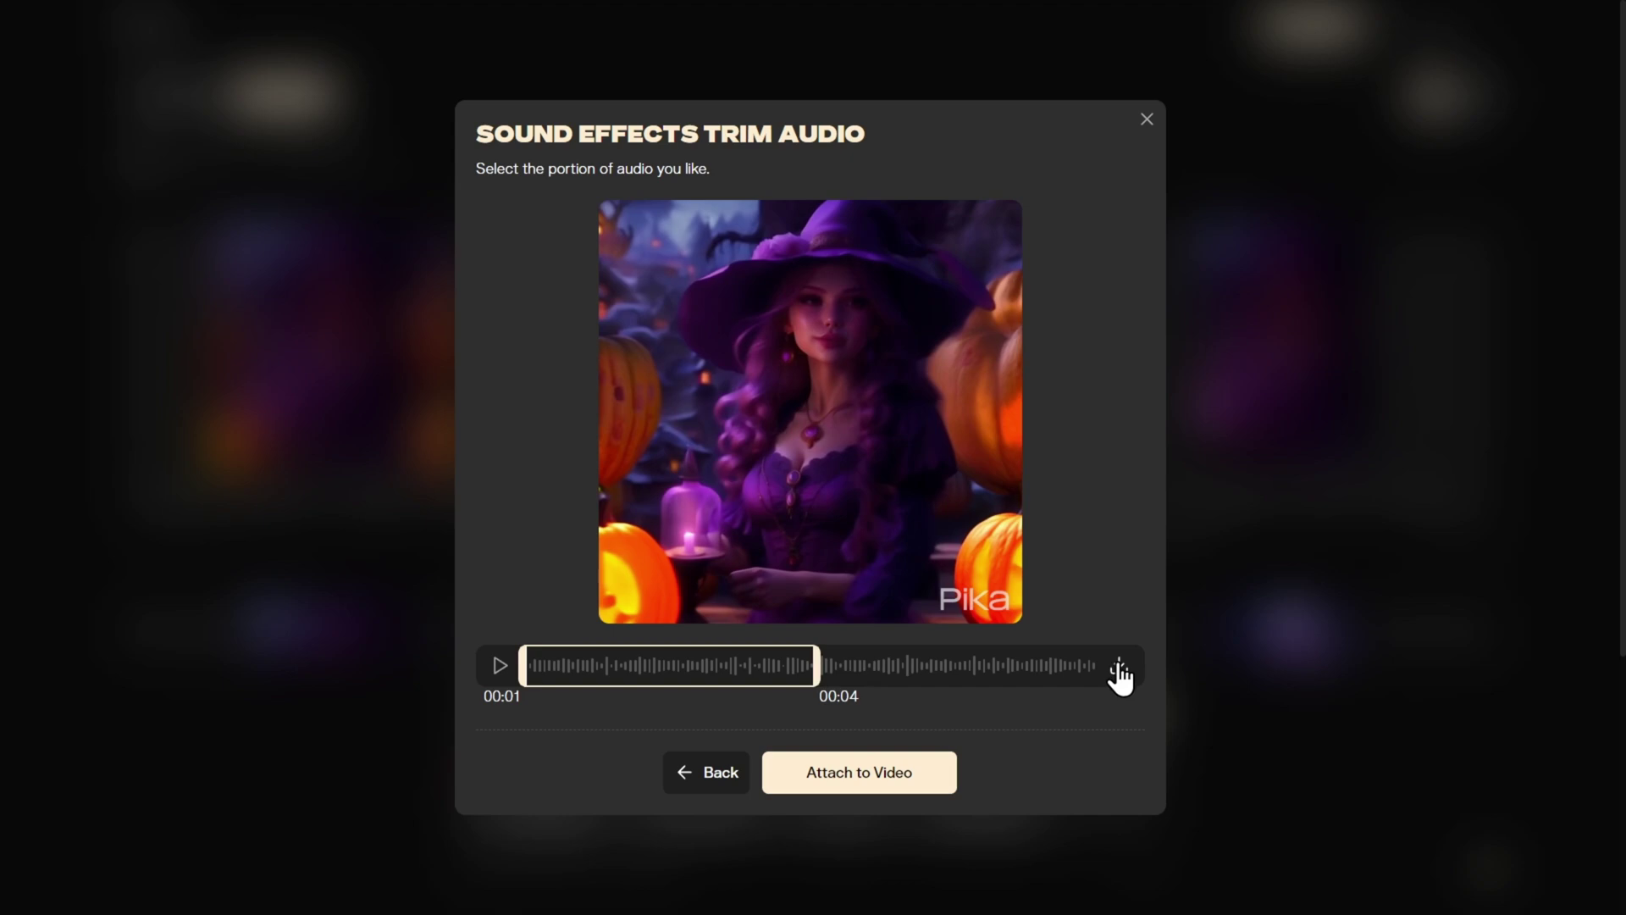
# - Attach the trimmed sound to the witch video and preview the new Sound effects clip
pyautogui.click(859, 781)
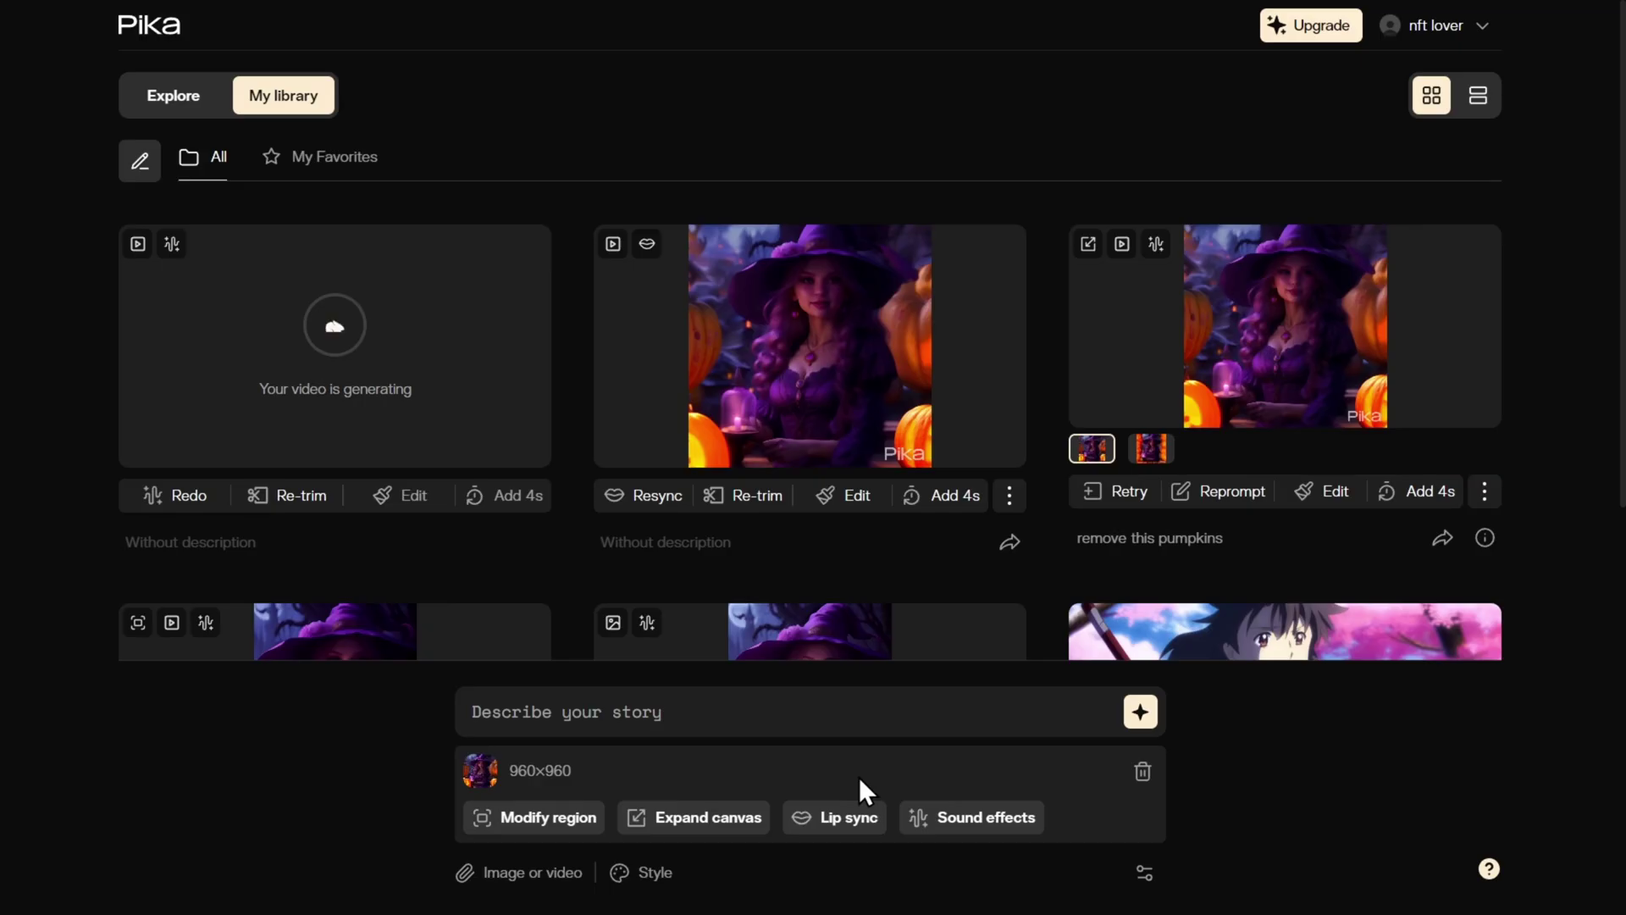
pyautogui.moveTo(337, 351)
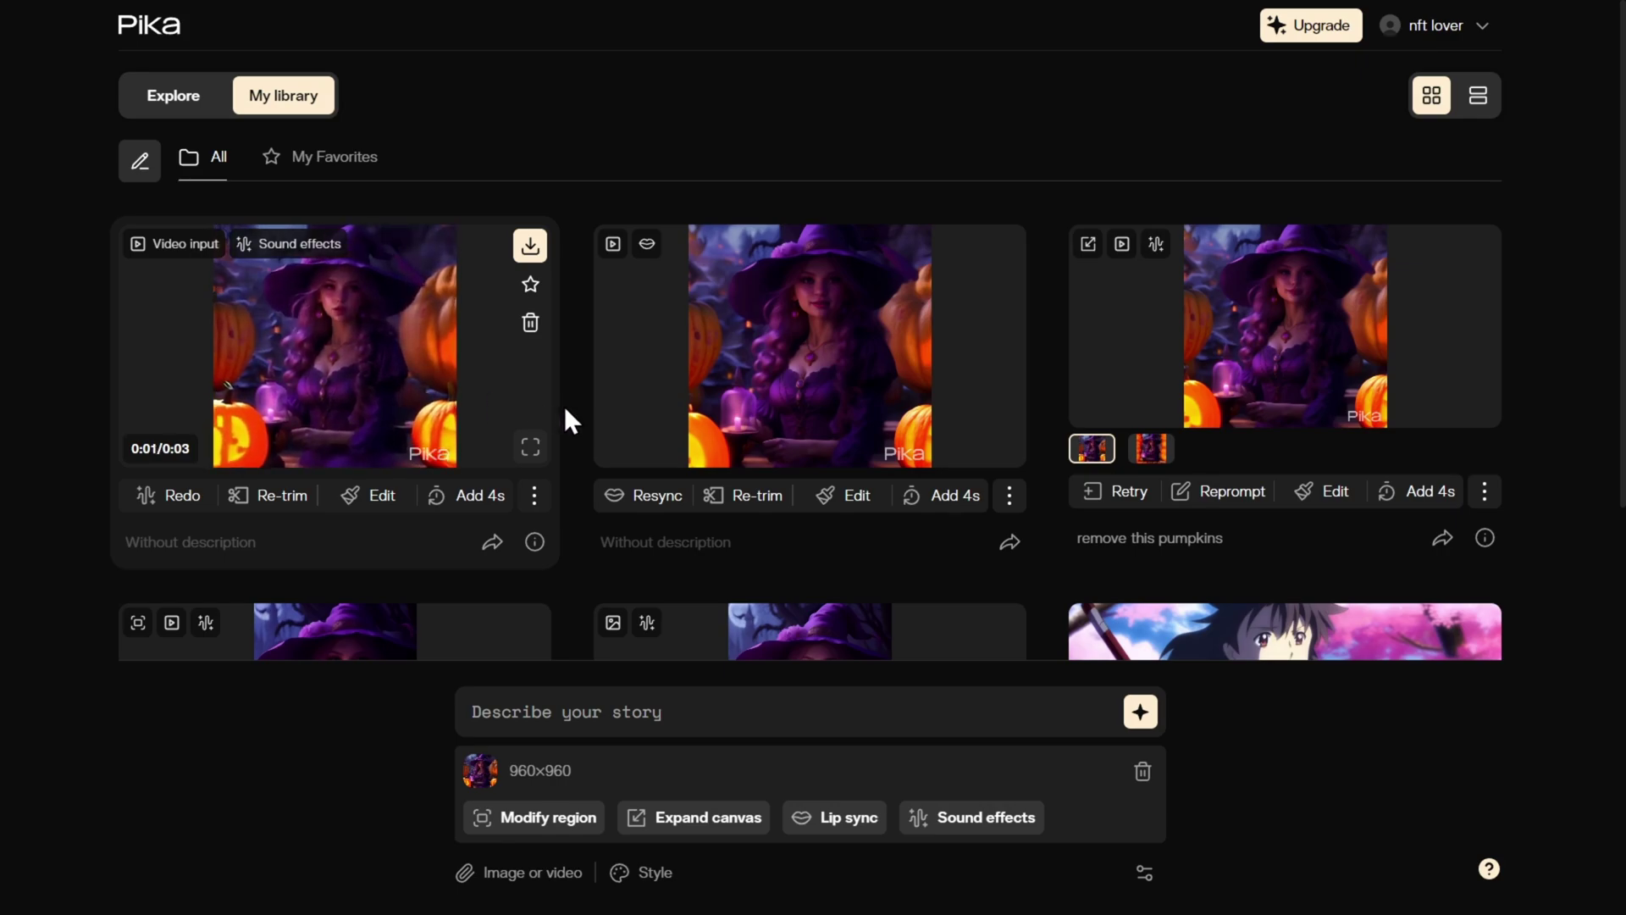
# - Set up an Add 4s extension of the lip-synced clip with prompt 'keep zooming in on her'
pyautogui.click(947, 500)
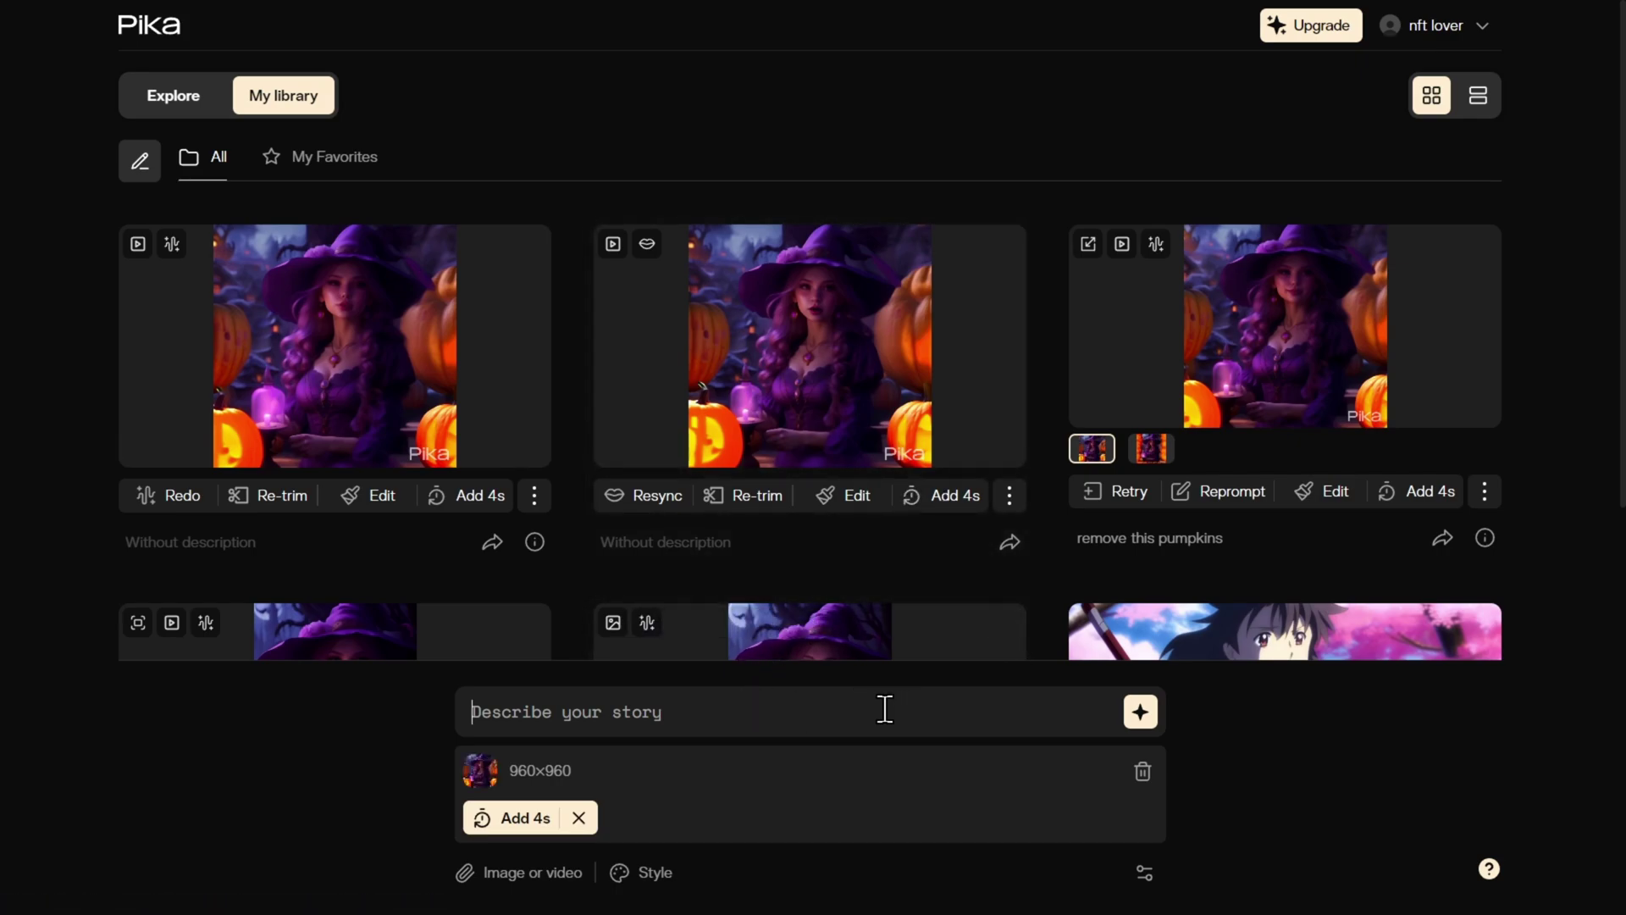
pyautogui.write('keep zooming in on her')
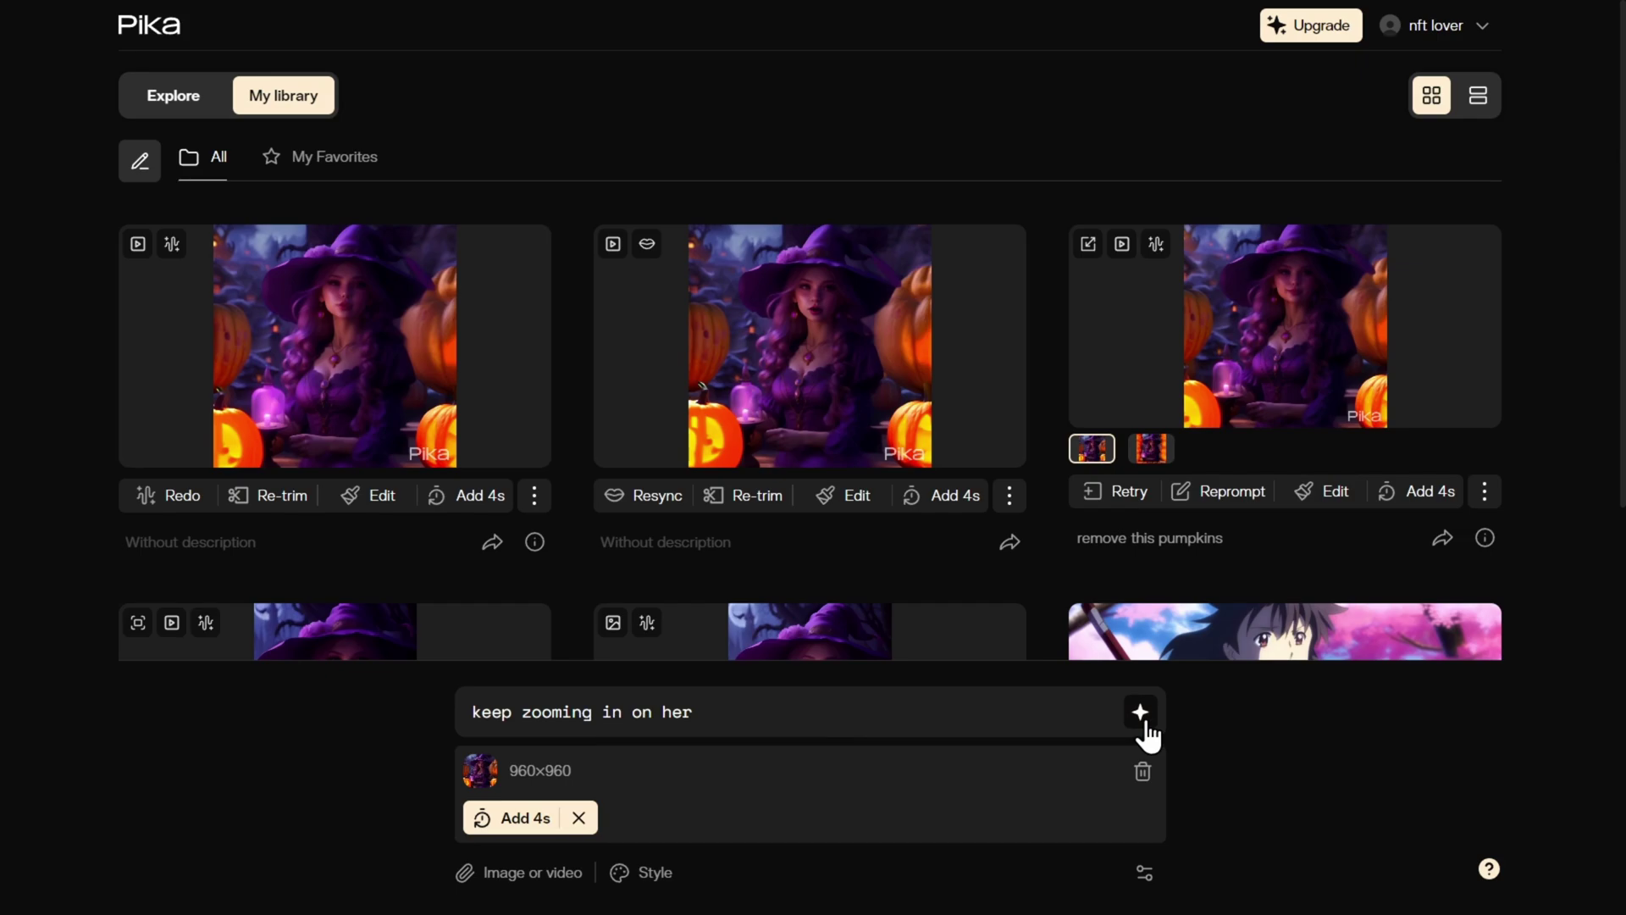
pyautogui.moveTo(1374, 308)
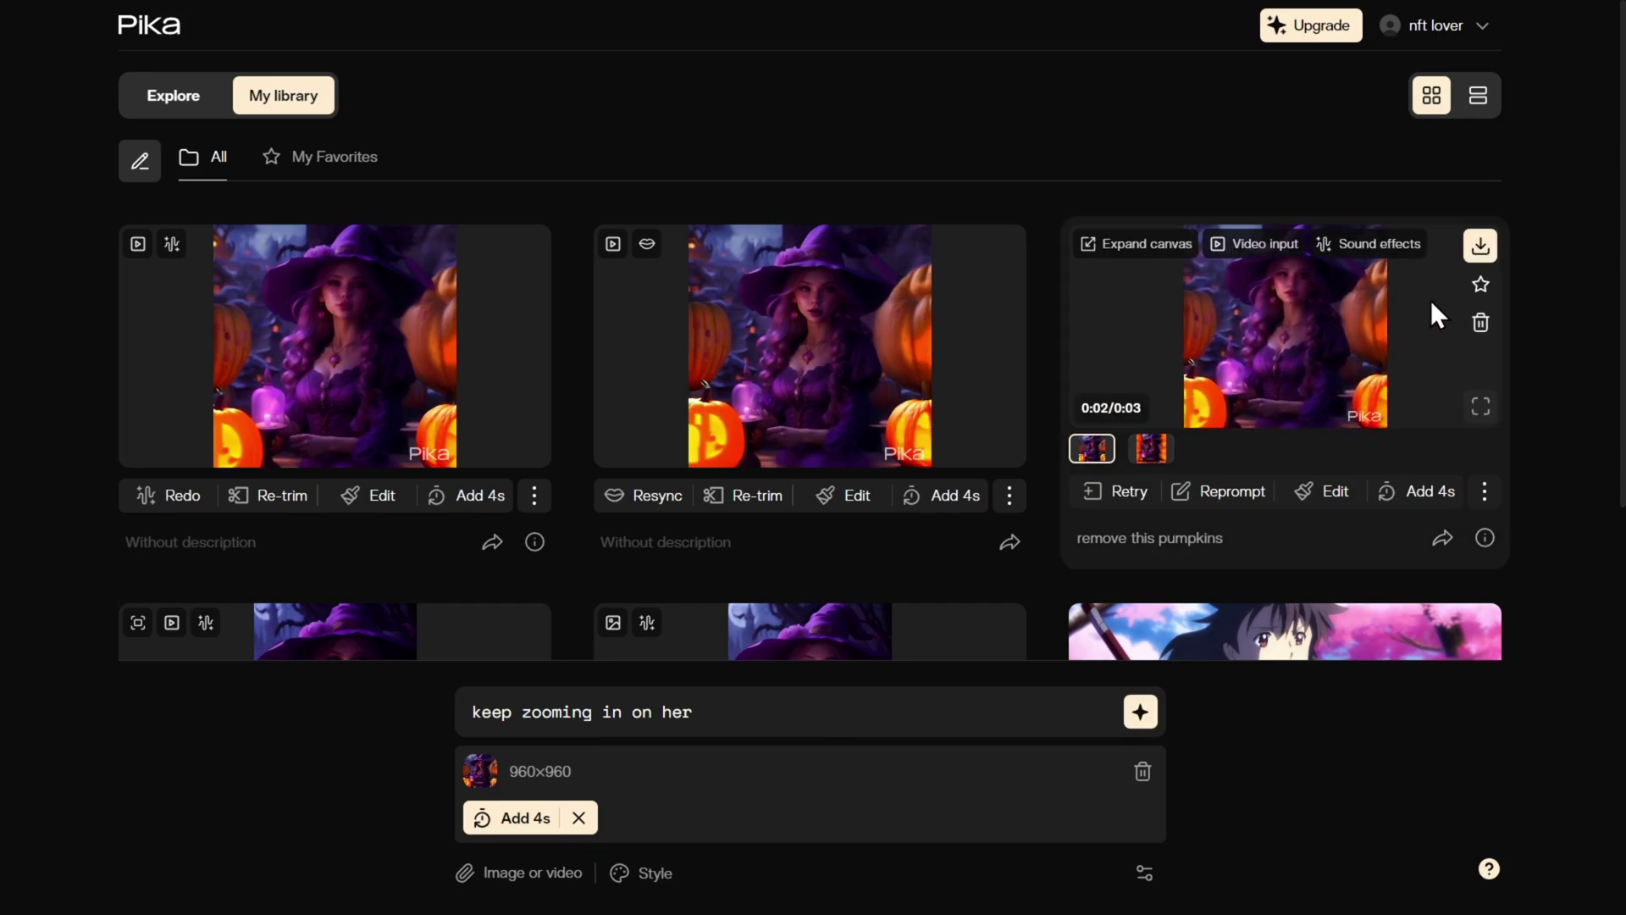
# - Download the Expand canvas / Sound effects witch video from its library card
pyautogui.click(1480, 288)
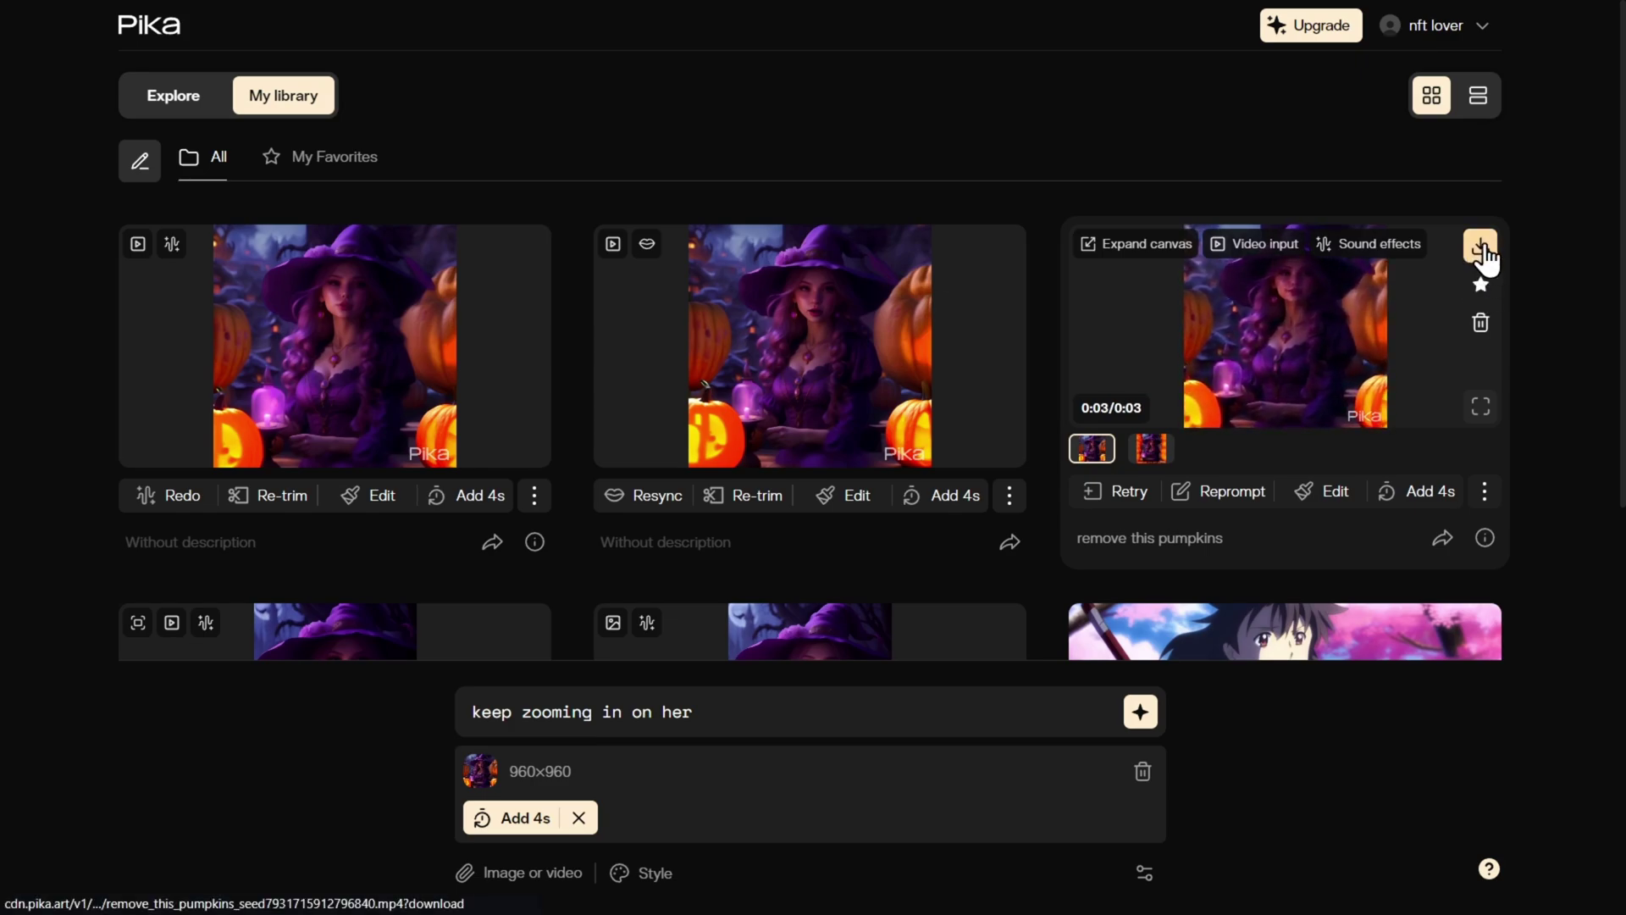
pyautogui.click(1481, 258)
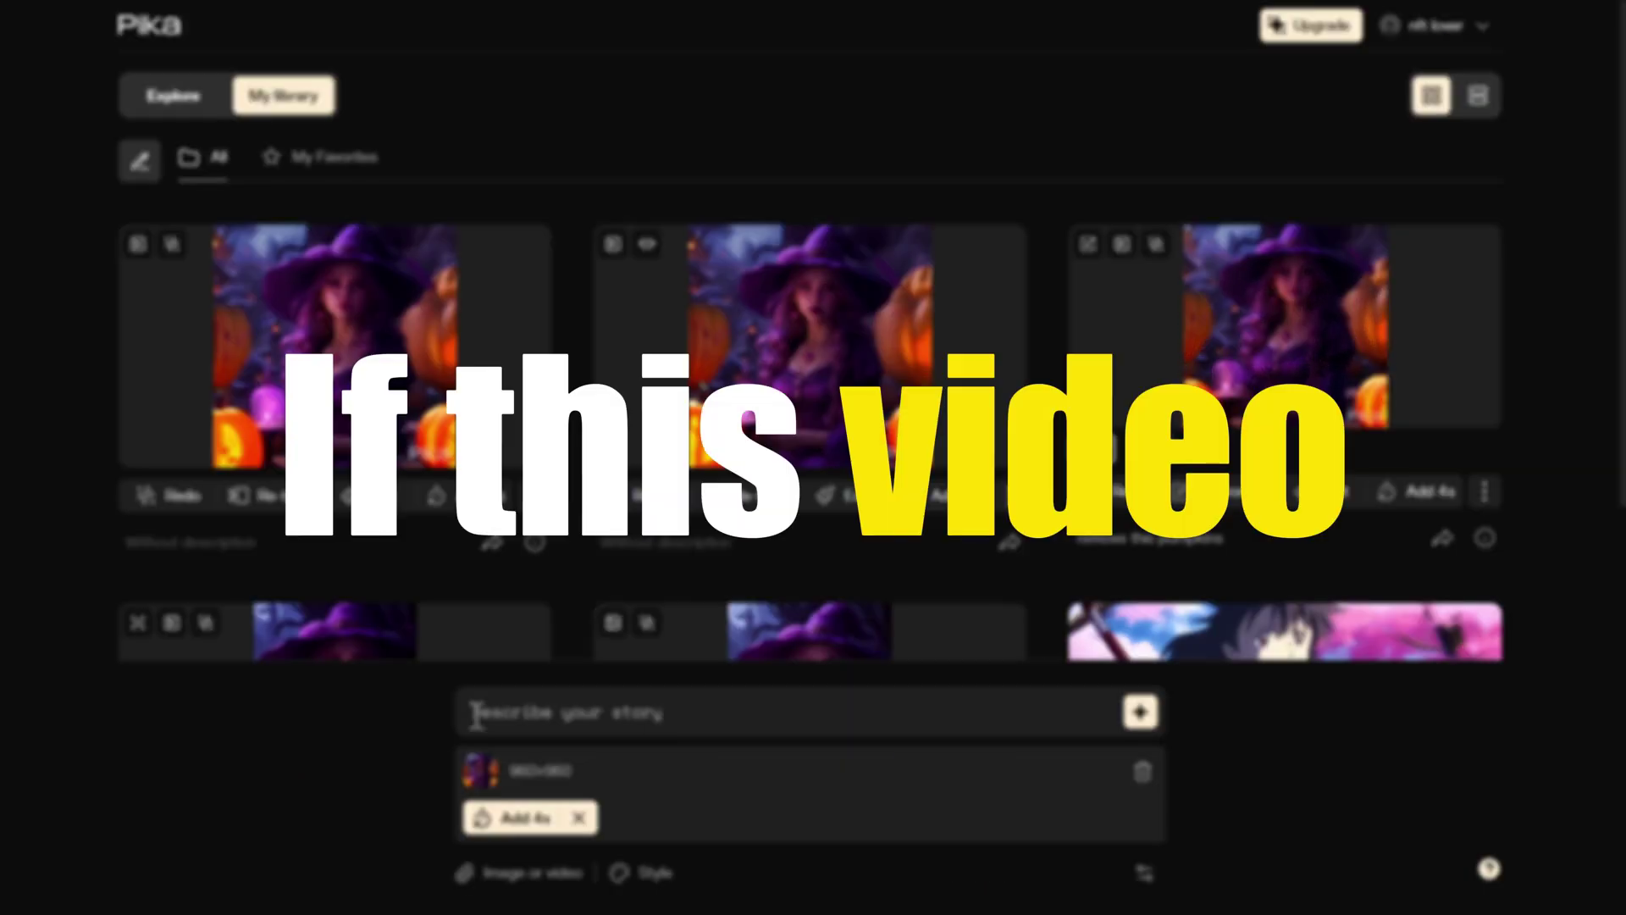
# - Re-enter 'keep zooming in on her' as the prompt for the Add 4s extension
pyautogui.write('keep zoom')
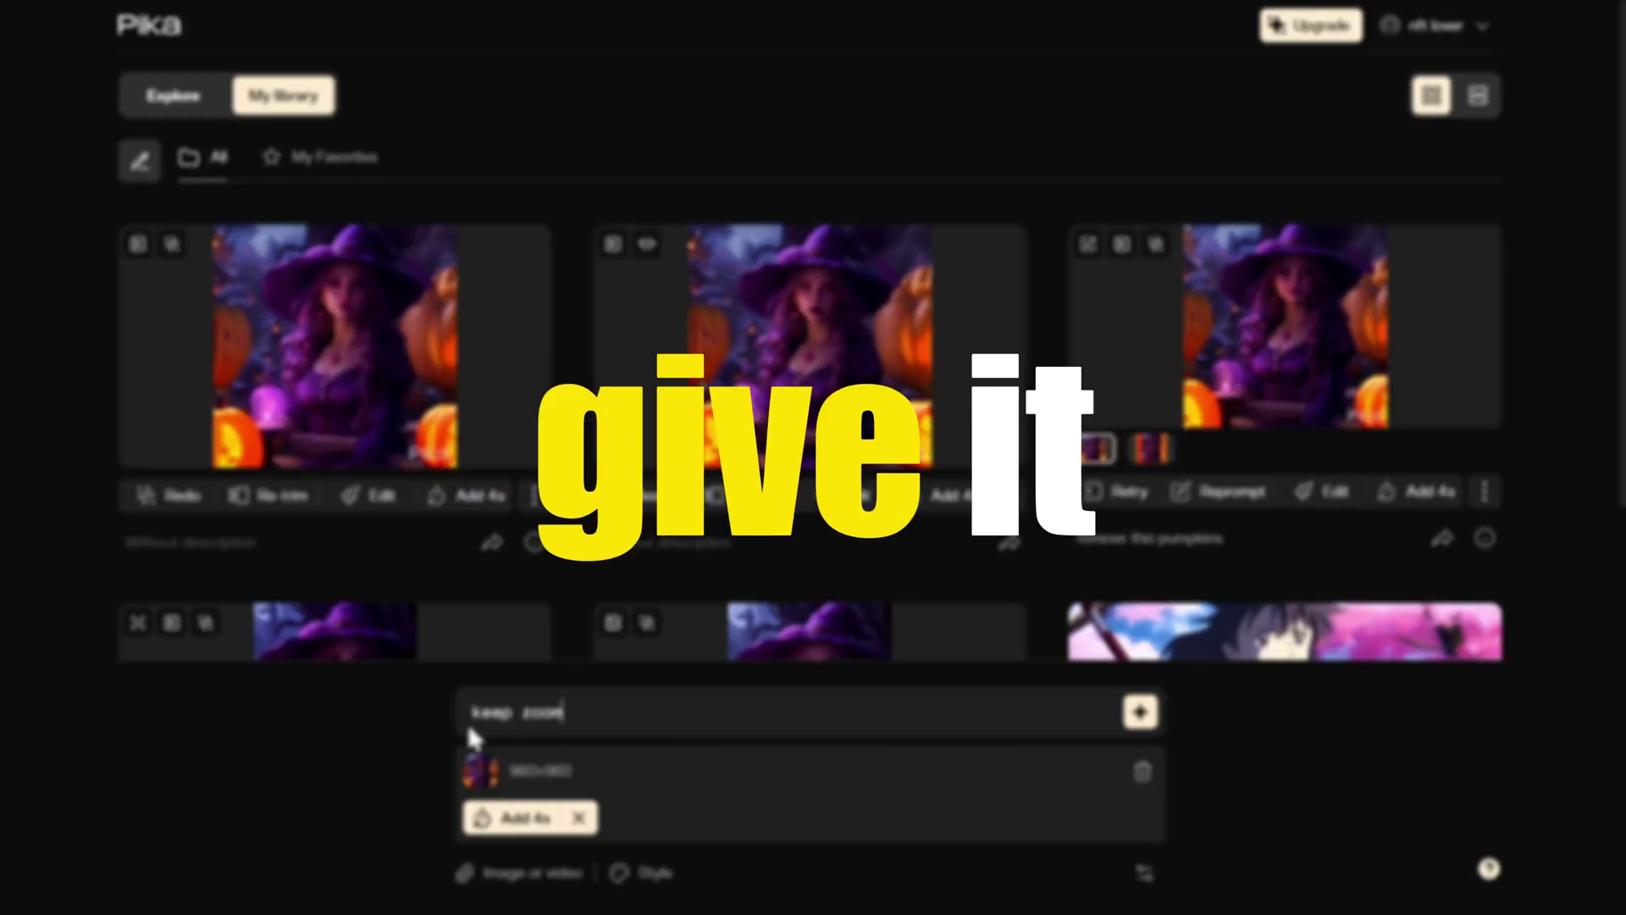
pyautogui.write('ing in on her')
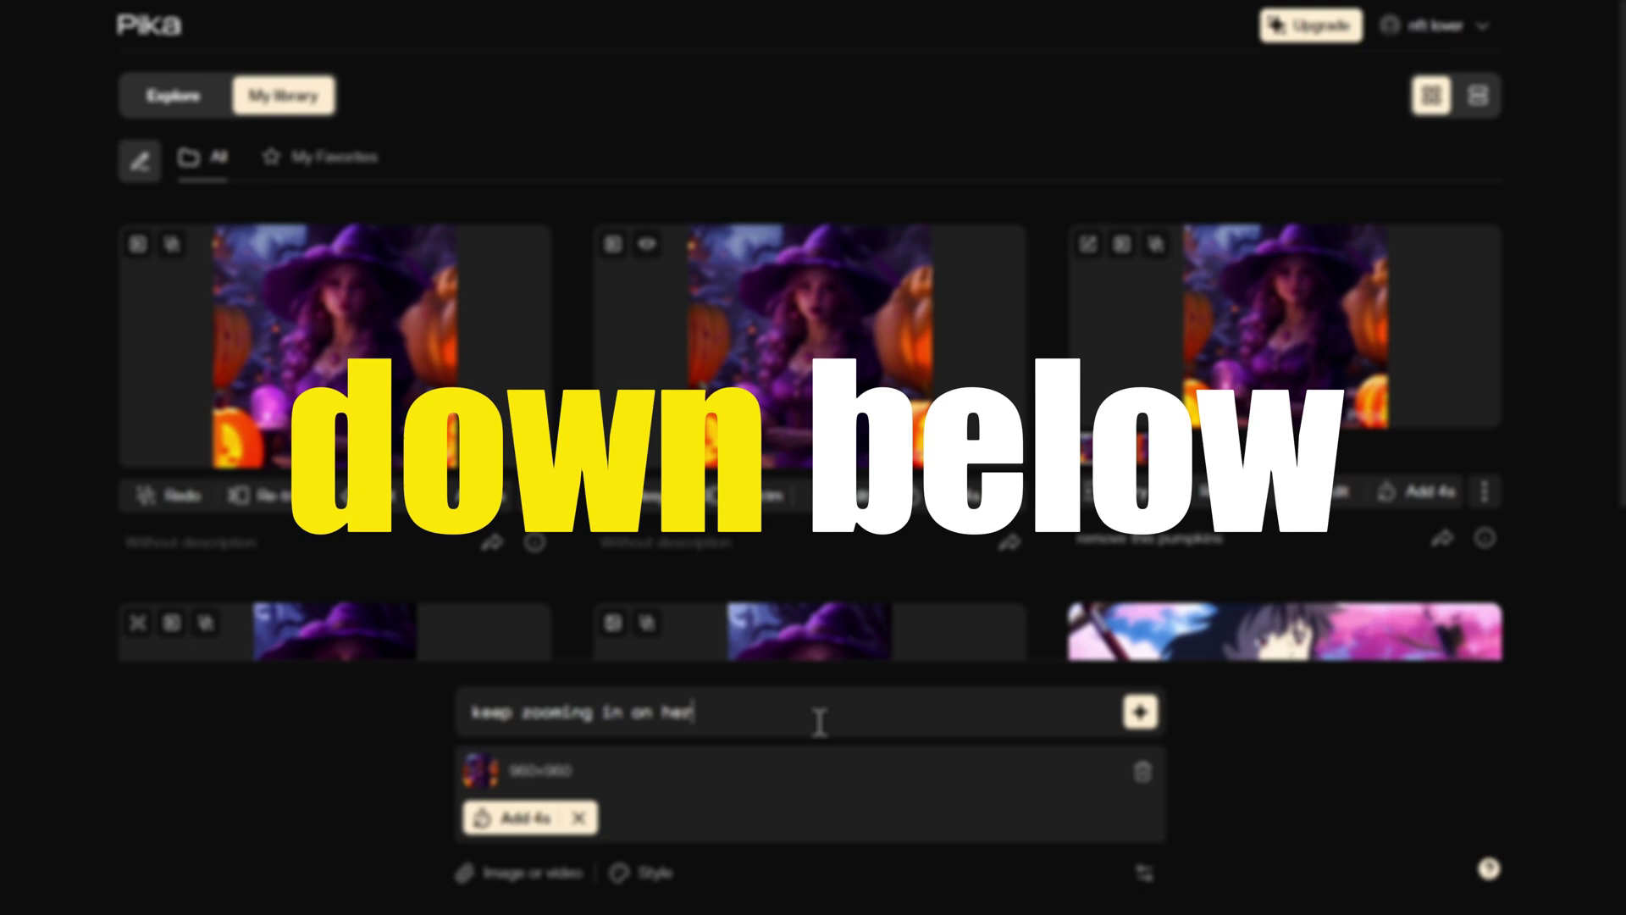